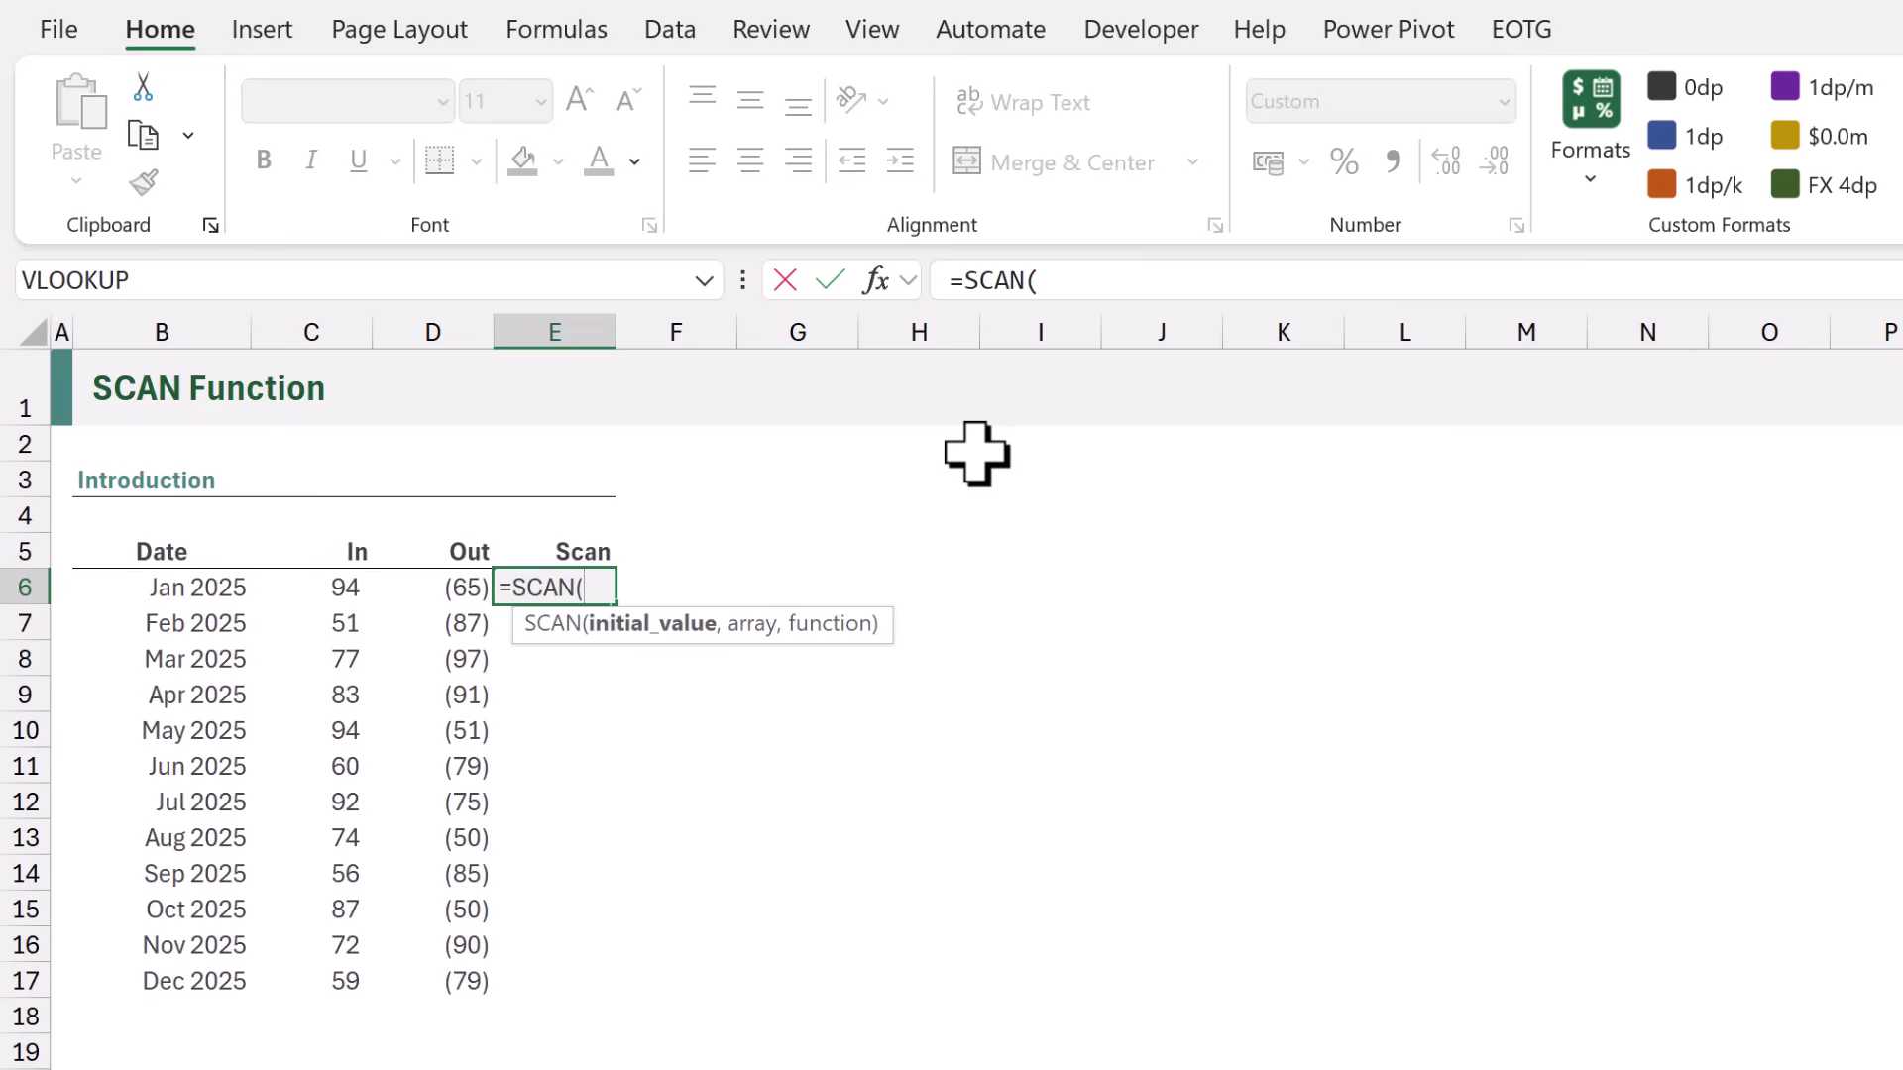
# Complete the formula in E6 as =SCAN(0,C6:D17,LAMBDA(previous,value,previous+value)) and commit it.
pyautogui.write('0,')
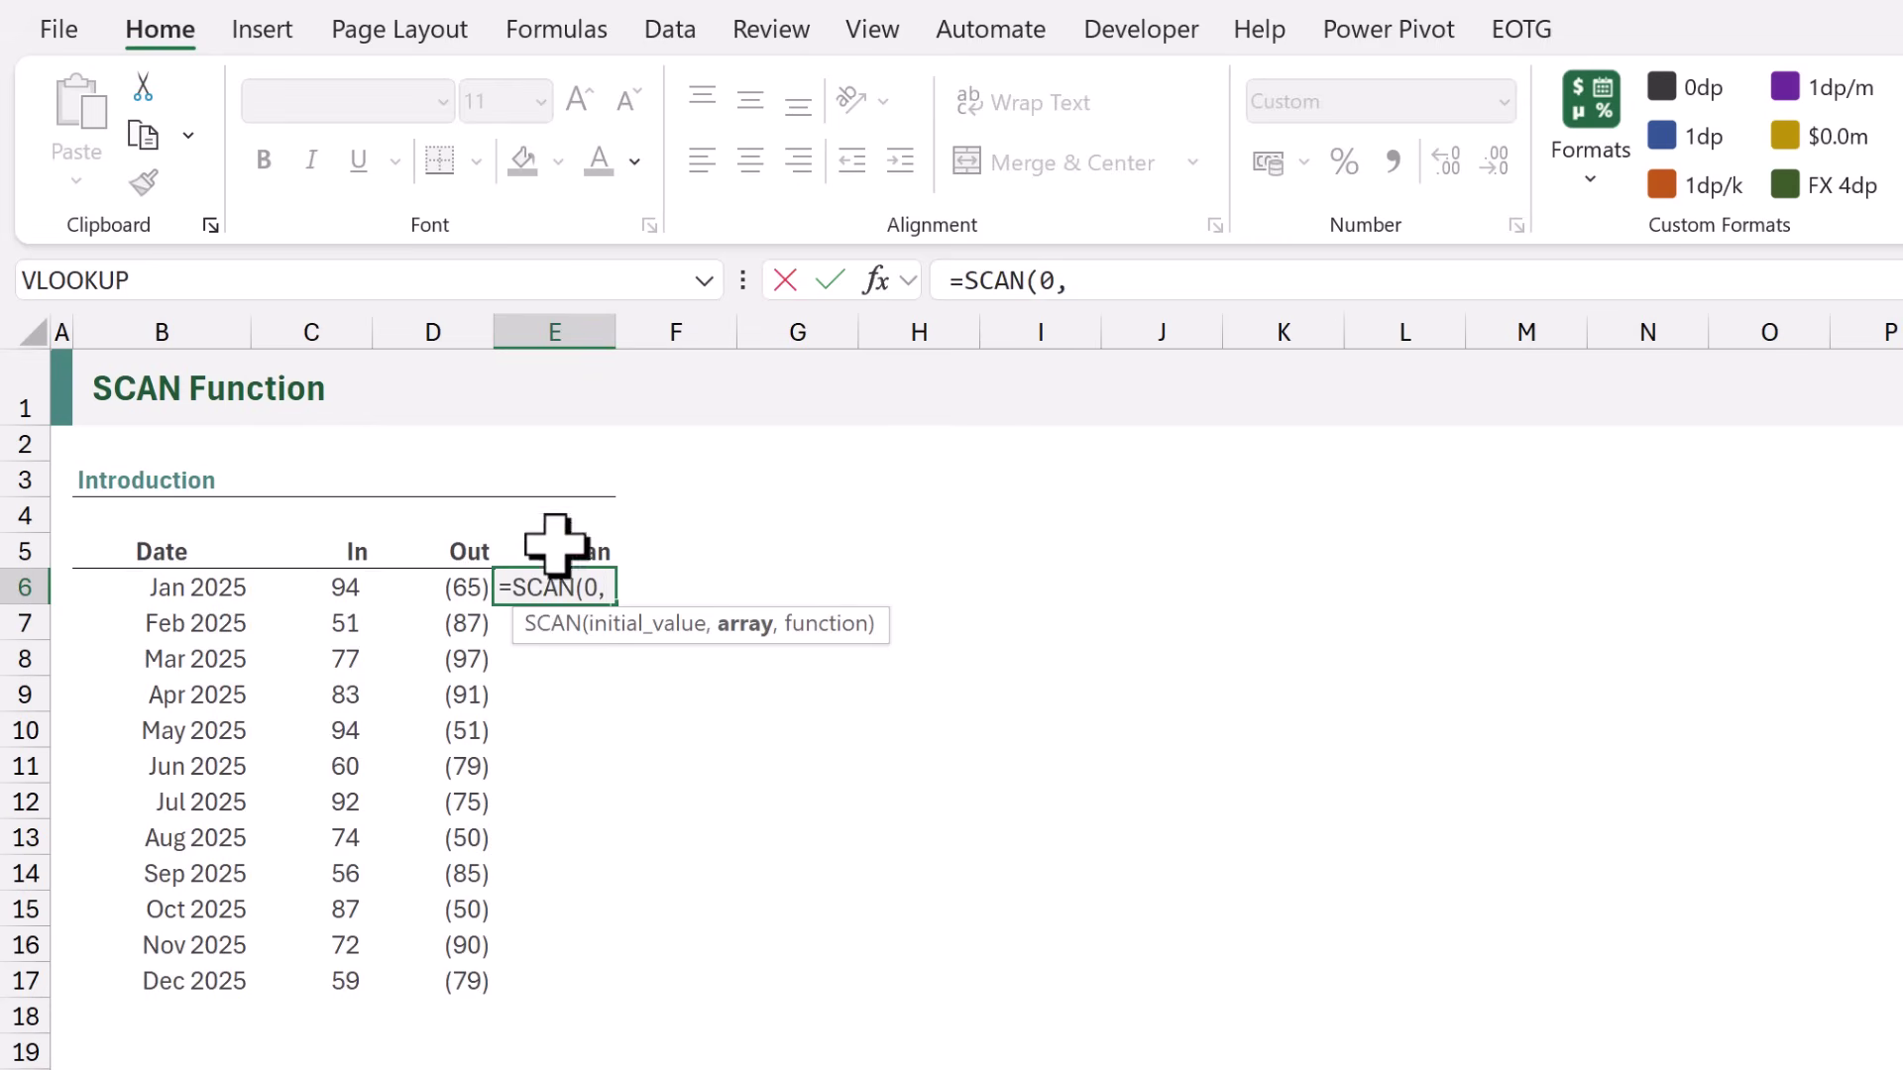
pyautogui.moveTo(361, 599); pyautogui.dragTo(454, 991)
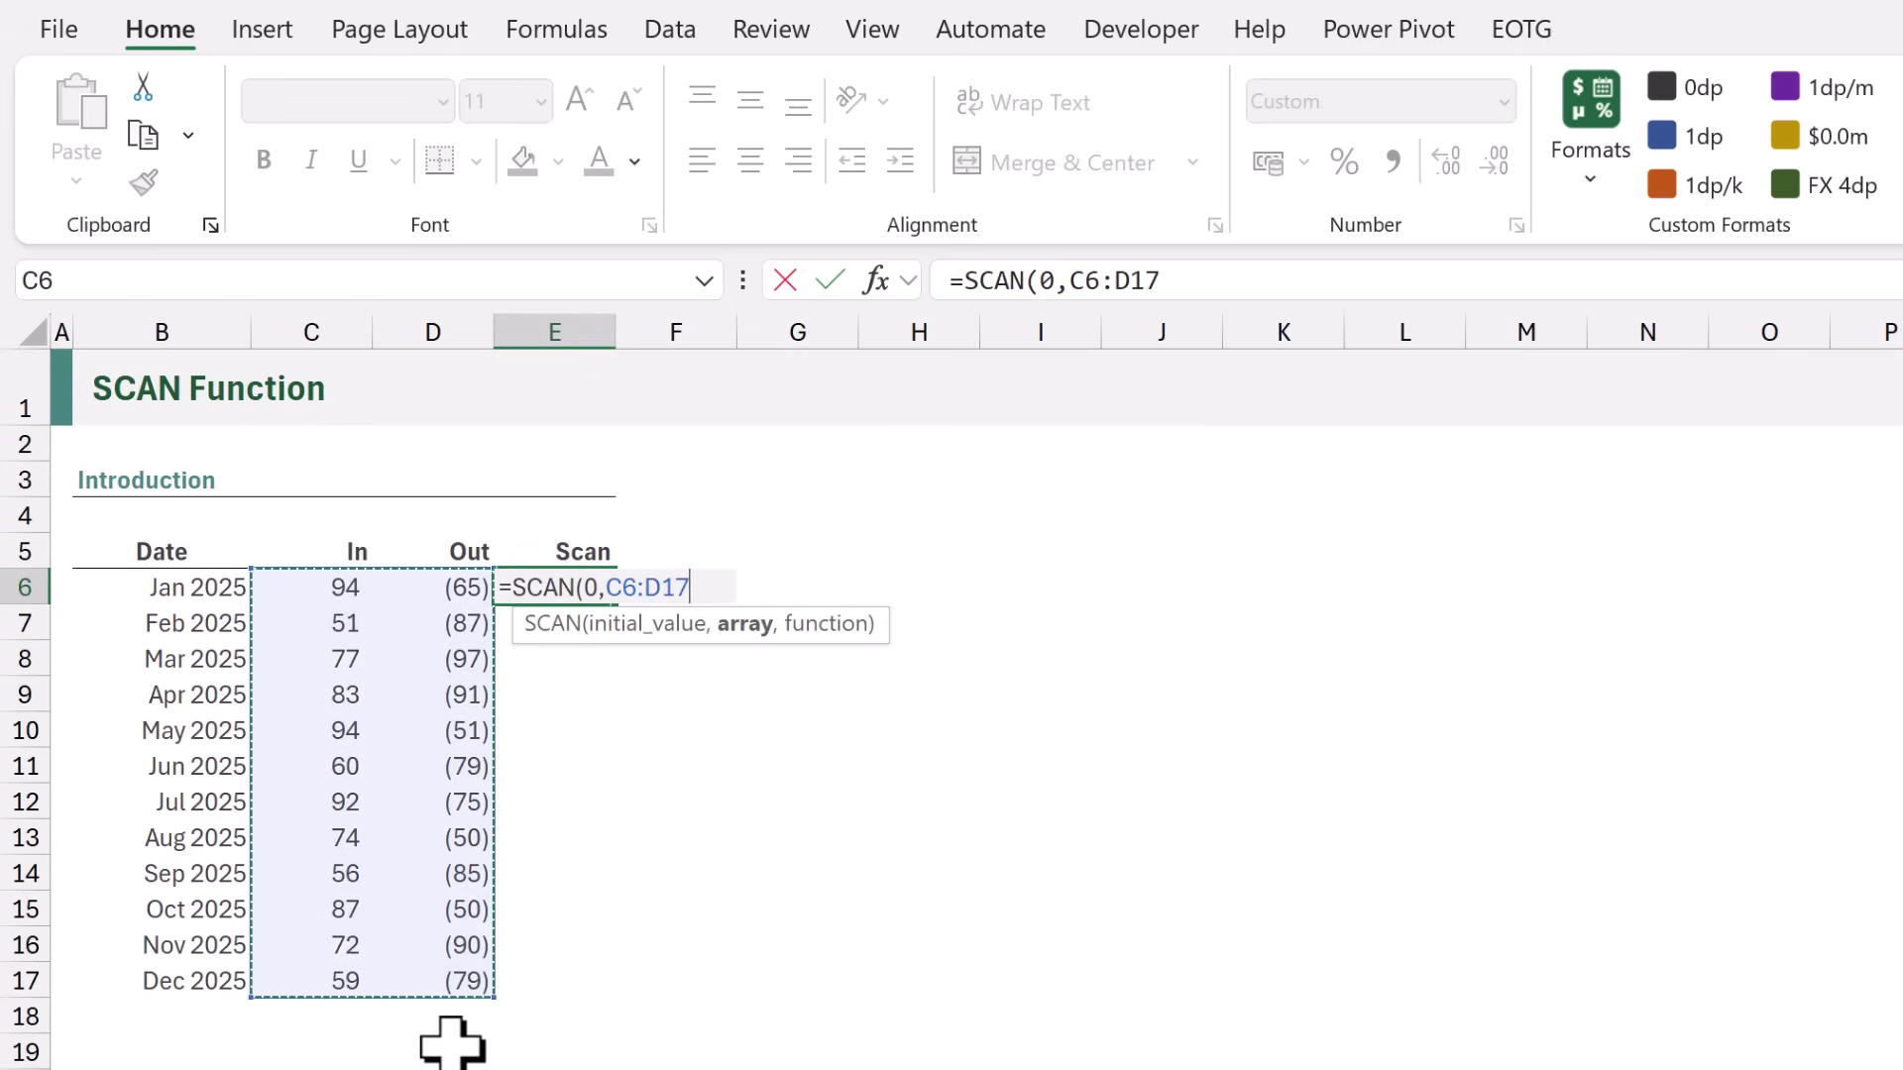
pyautogui.write(',')
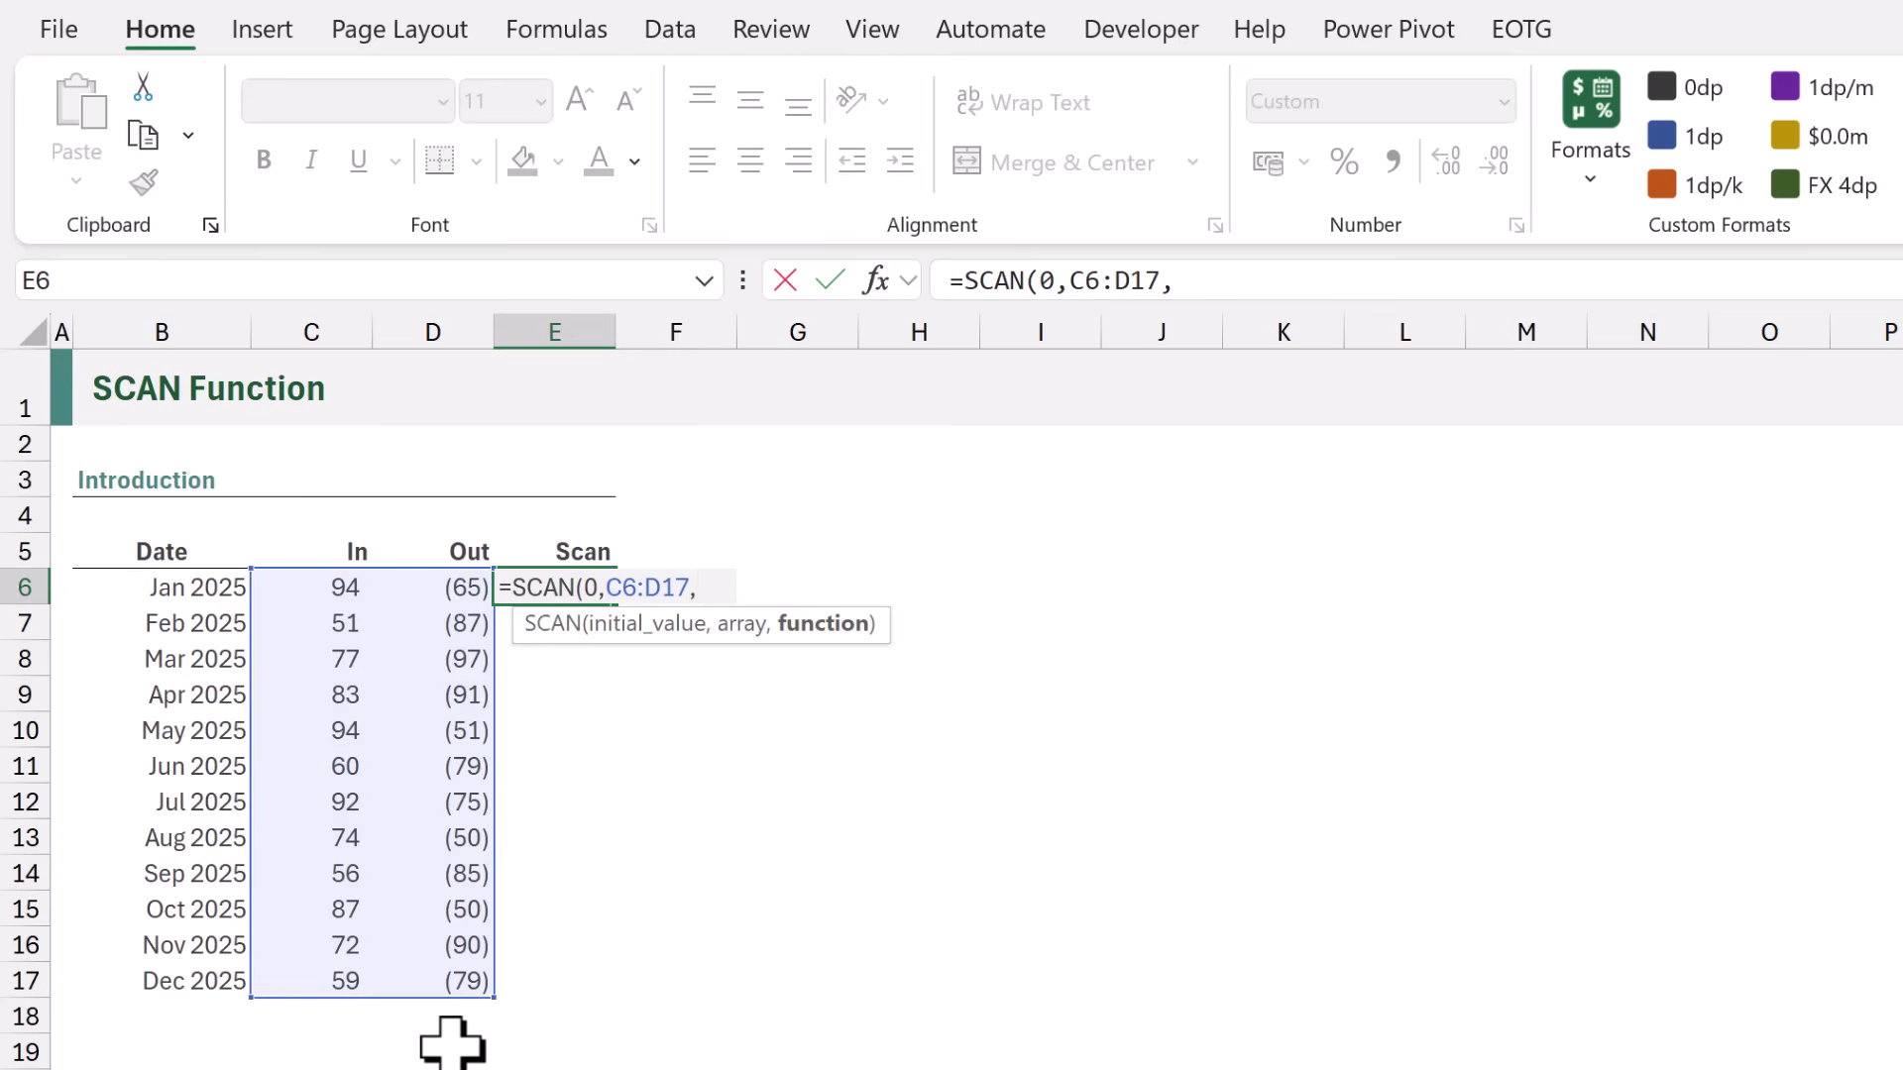
pyautogui.write('LAMBDA(')
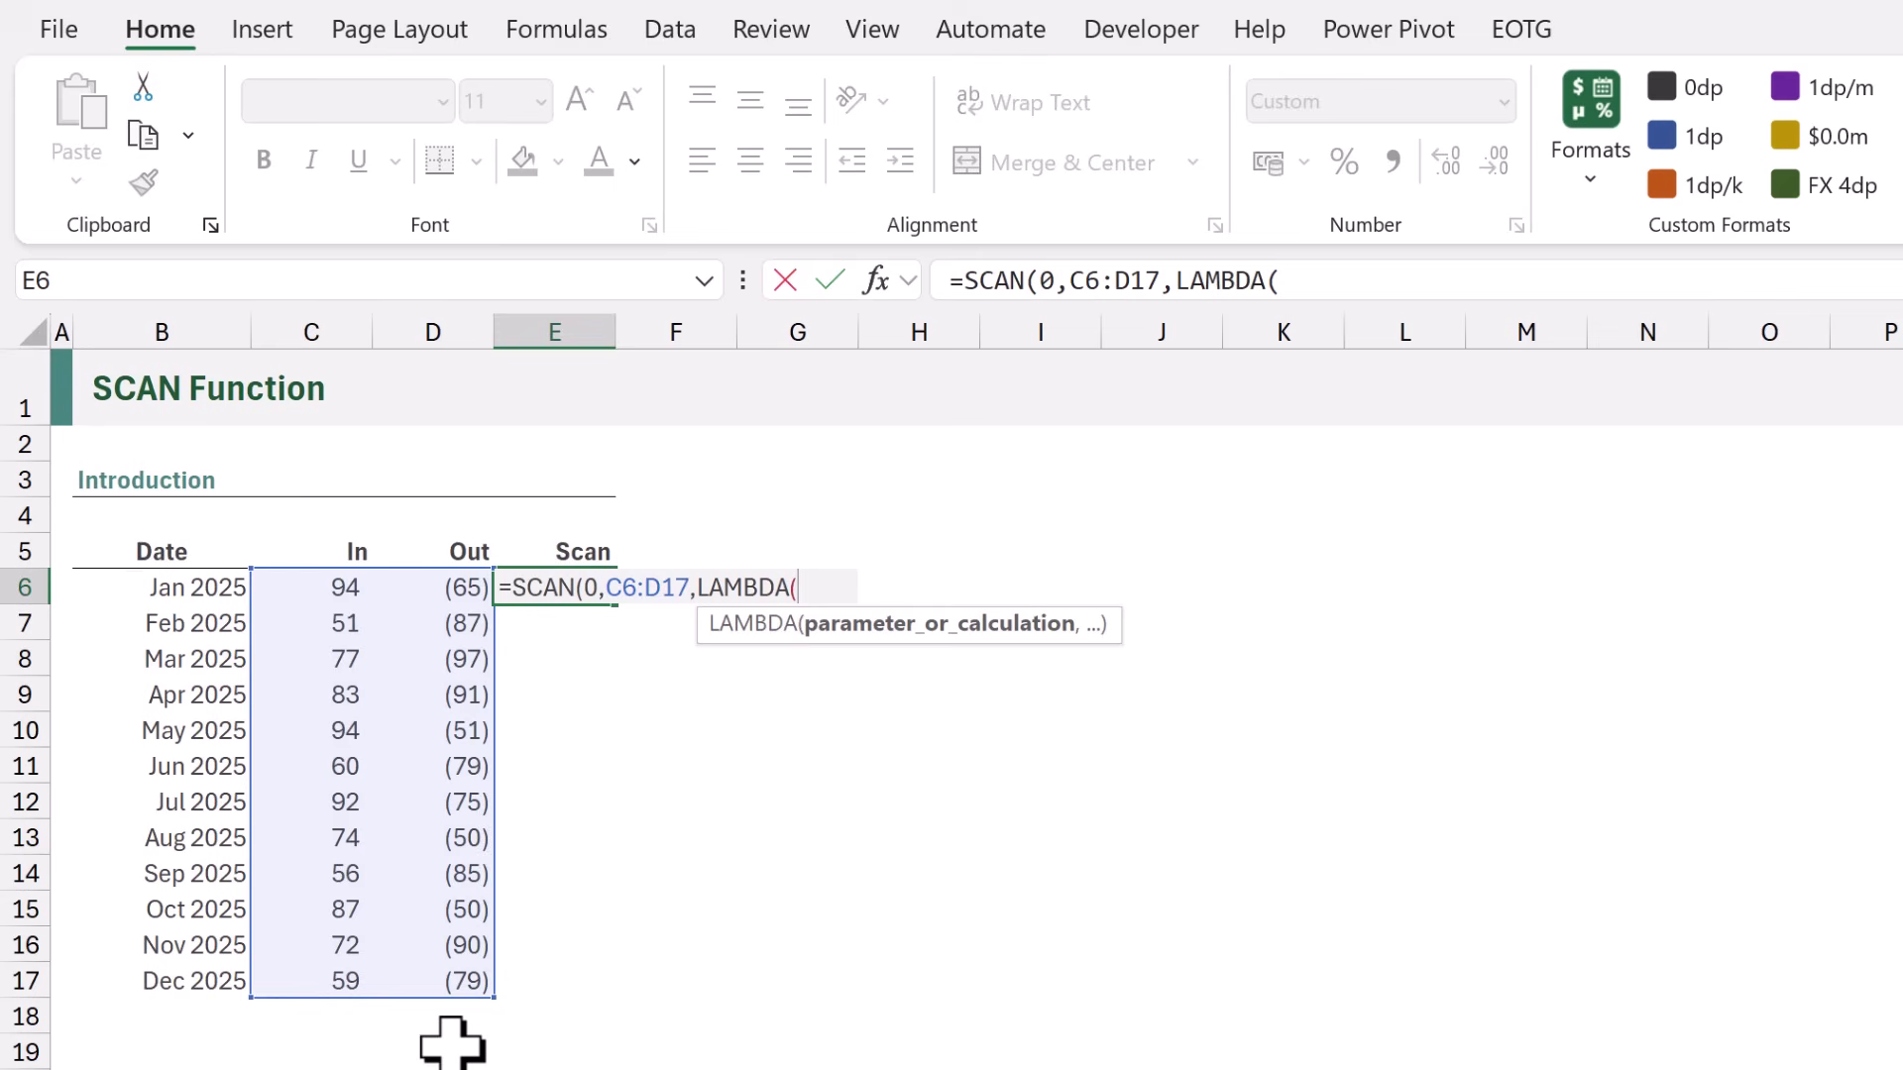
pyautogui.write('previous')
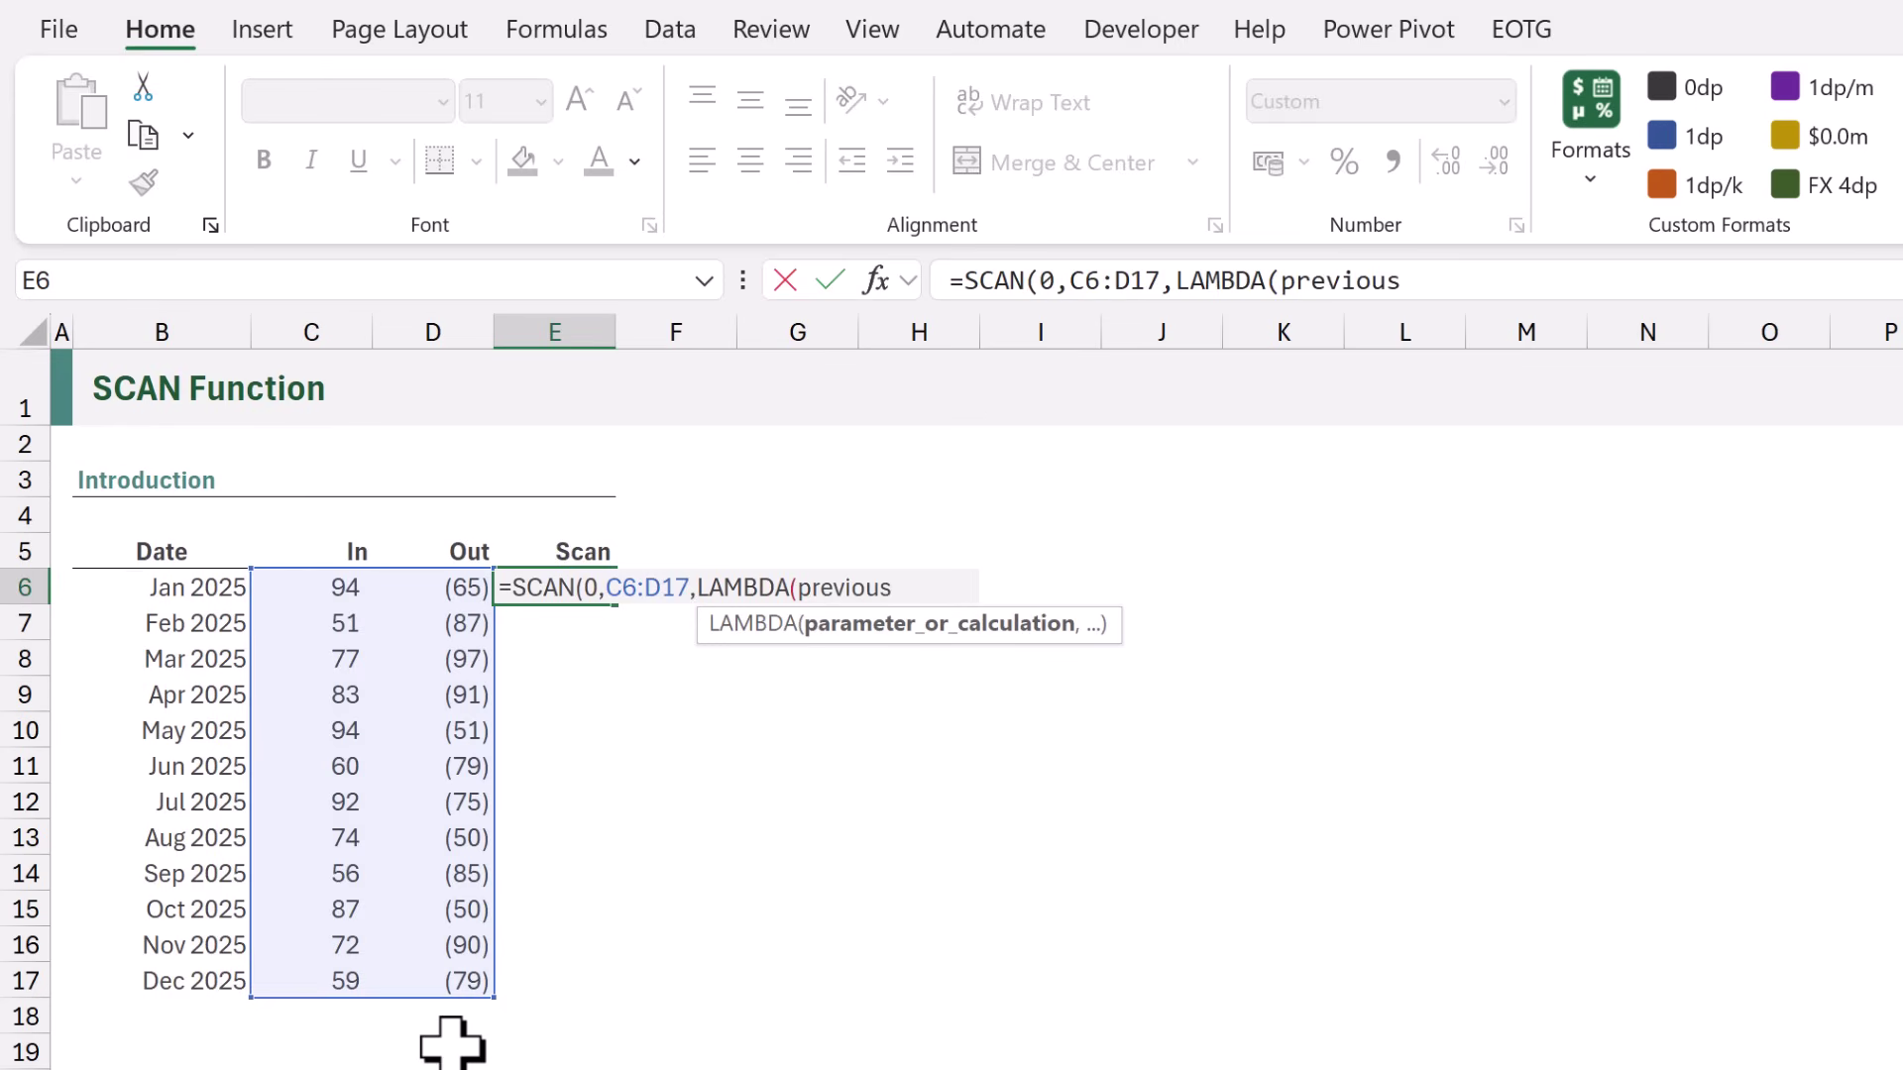
pyautogui.write(',')
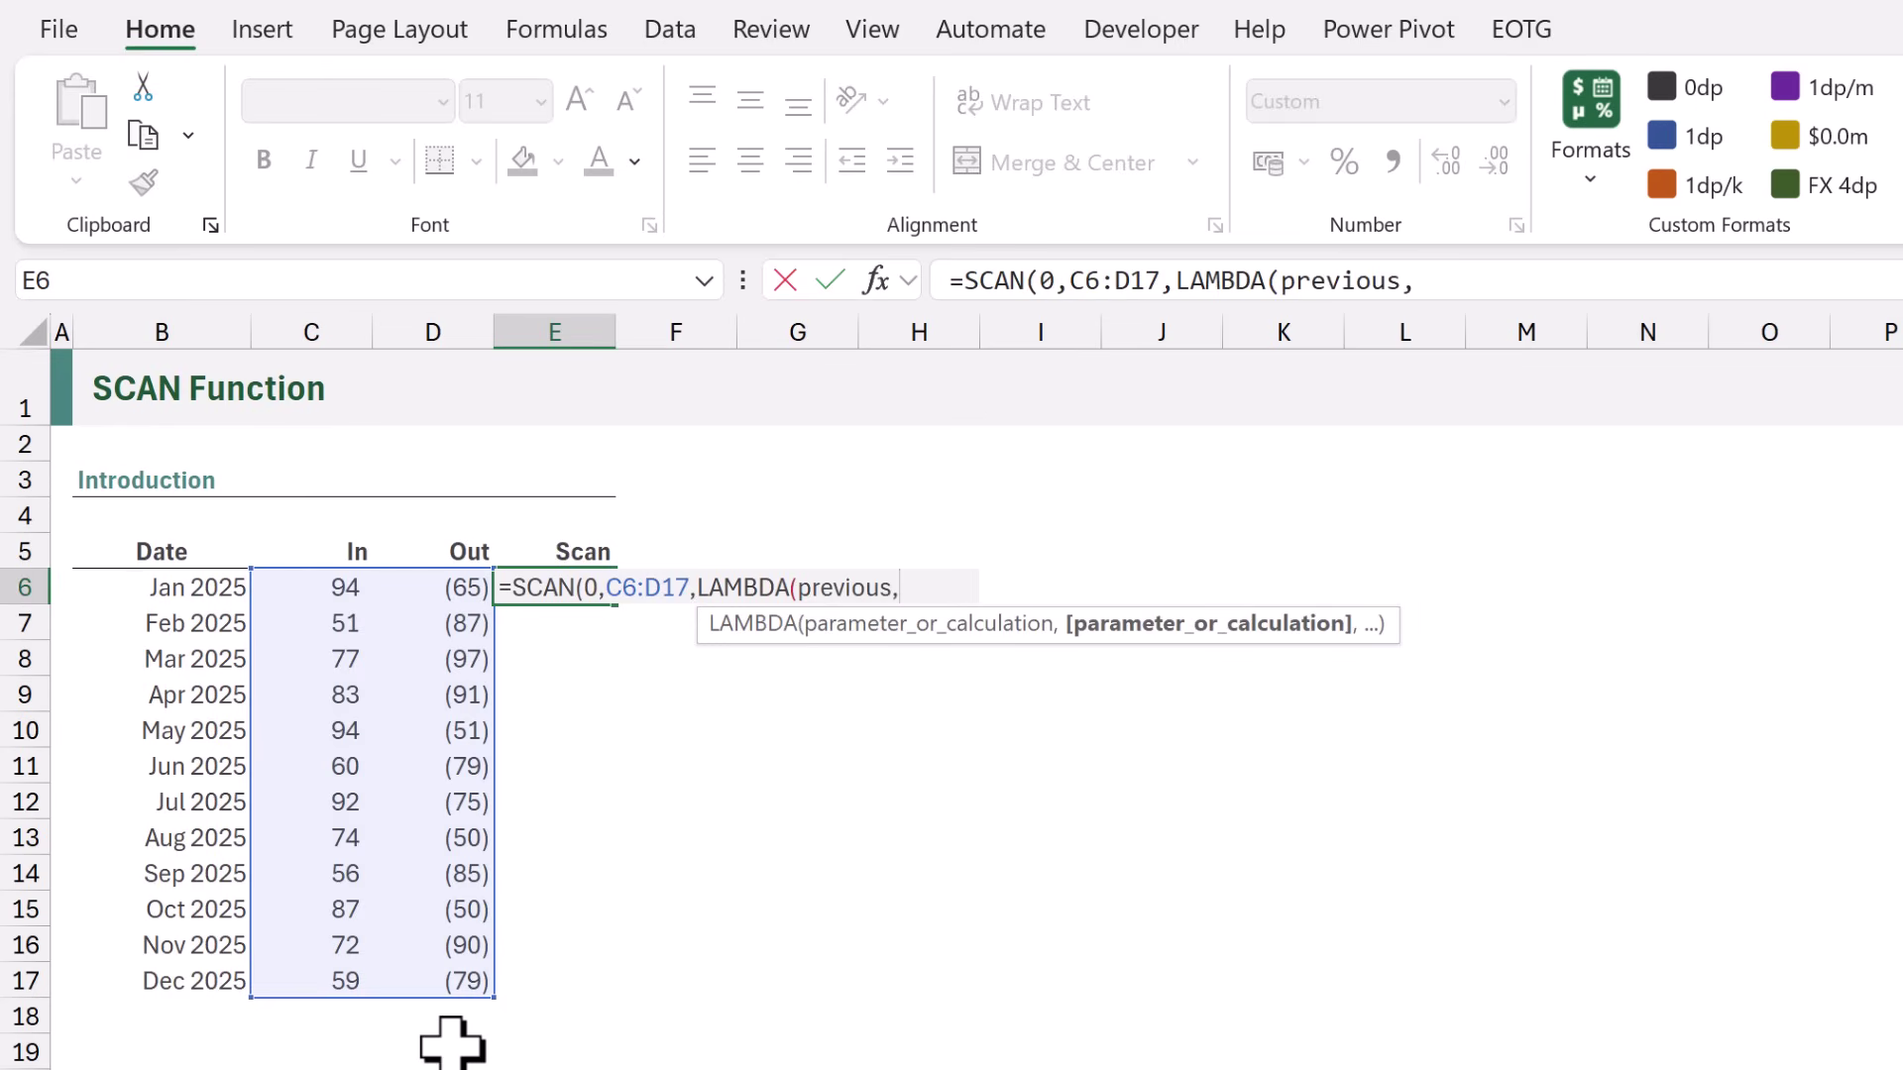
pyautogui.write('value')
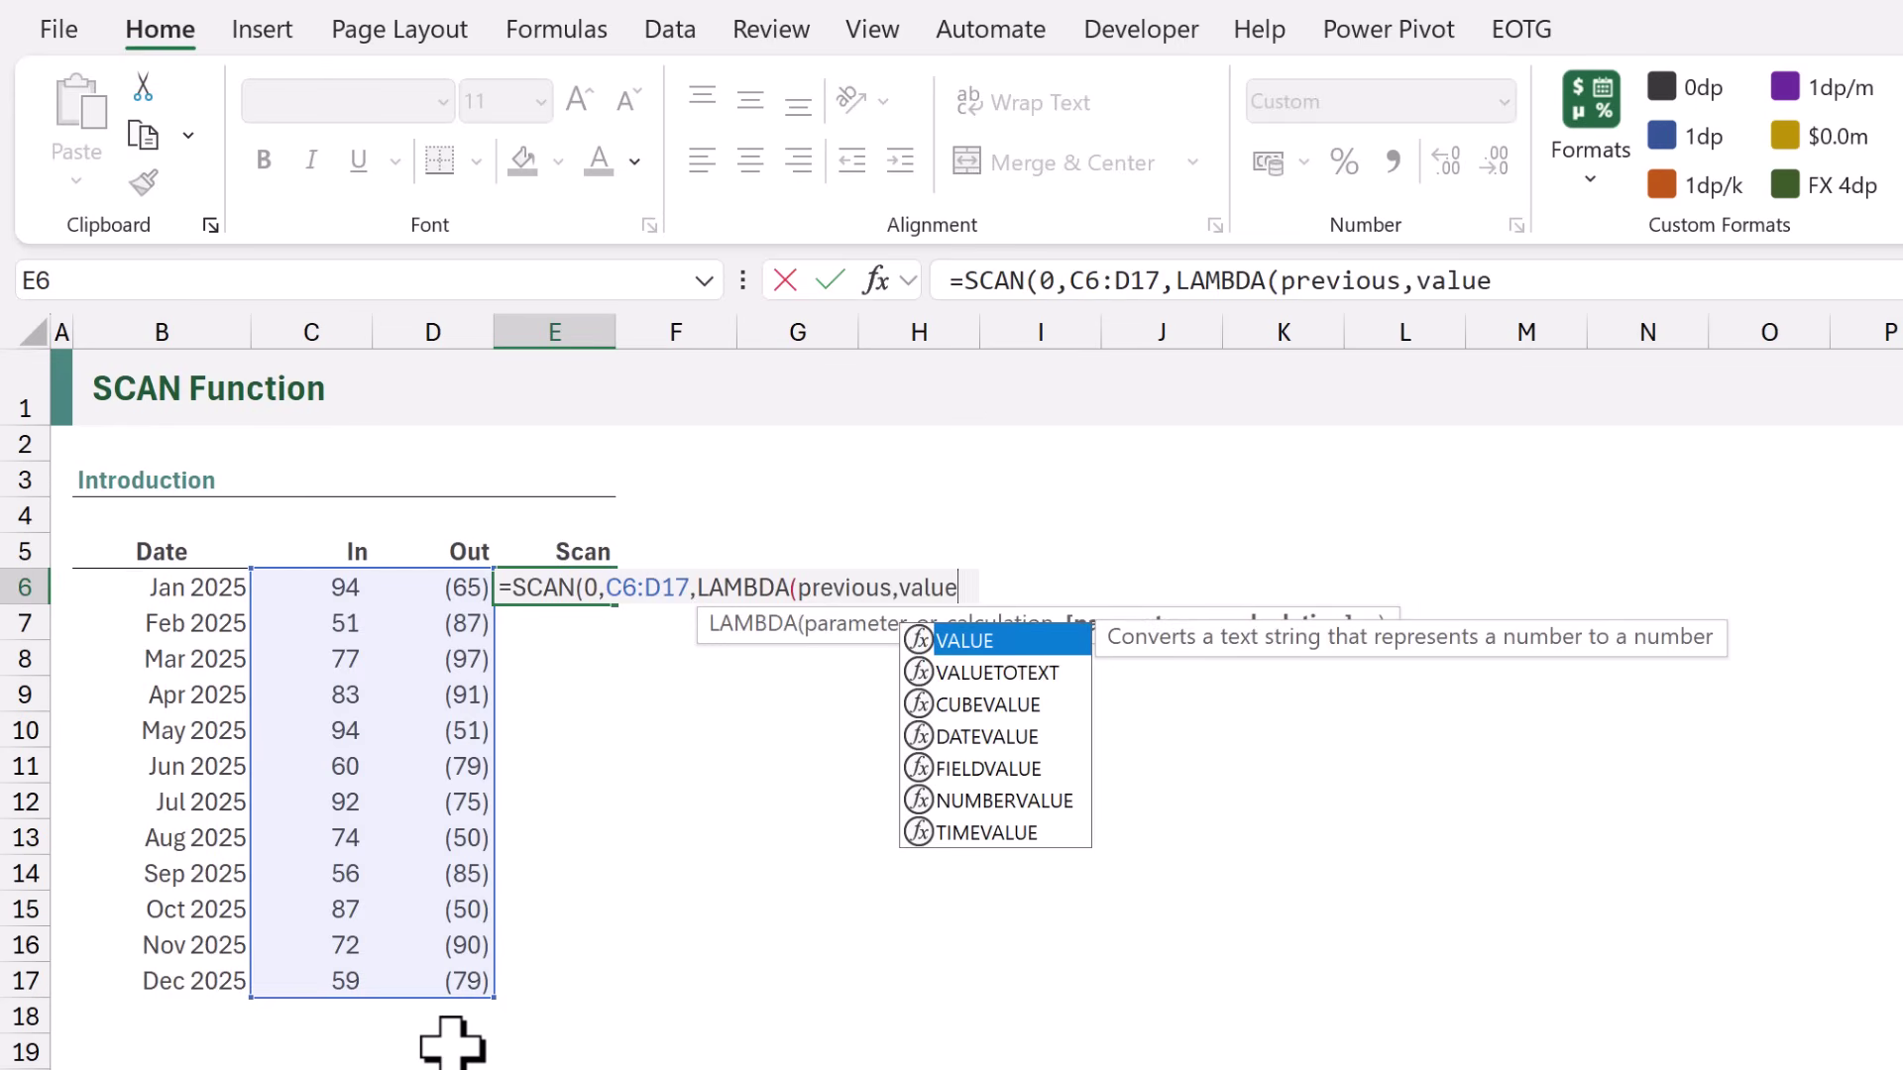
pyautogui.write(',')
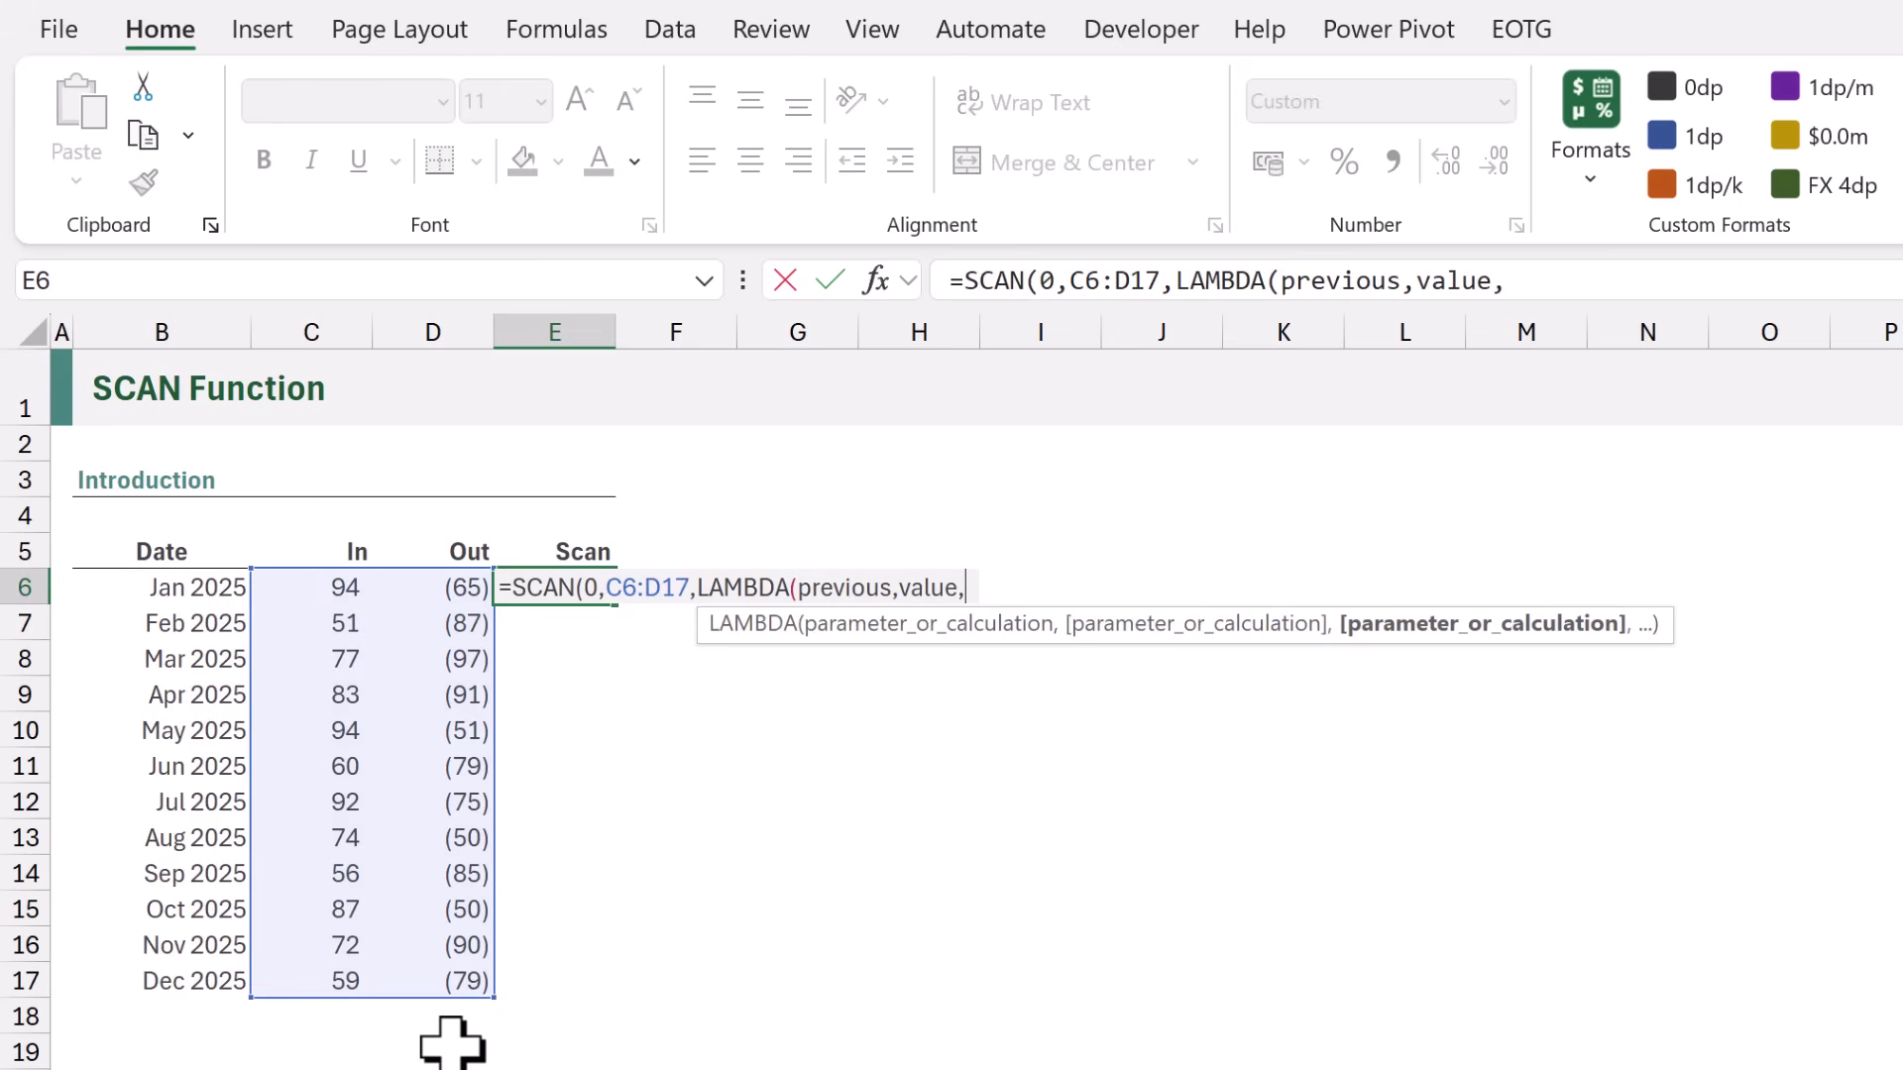
pyautogui.write('previous+value')
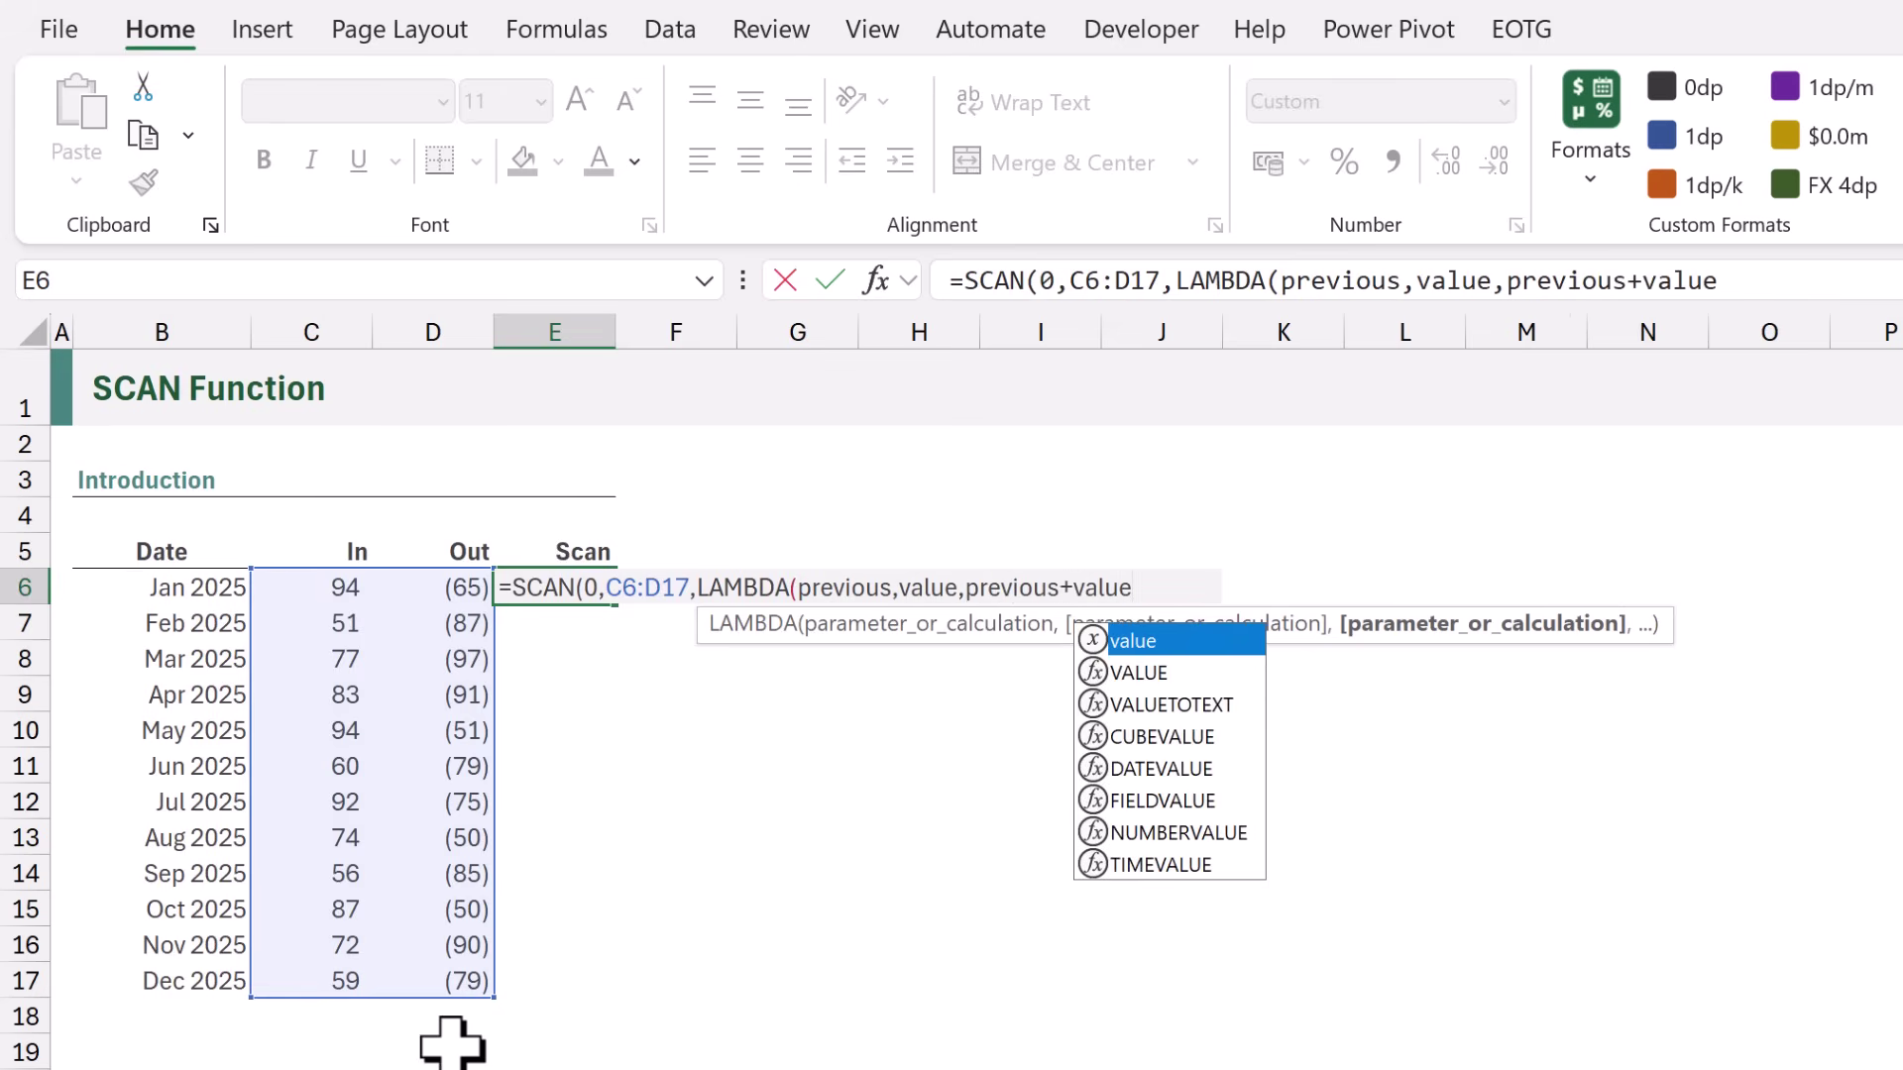
pyautogui.write('))')
pyautogui.hotkey('ctrl', 'Return')
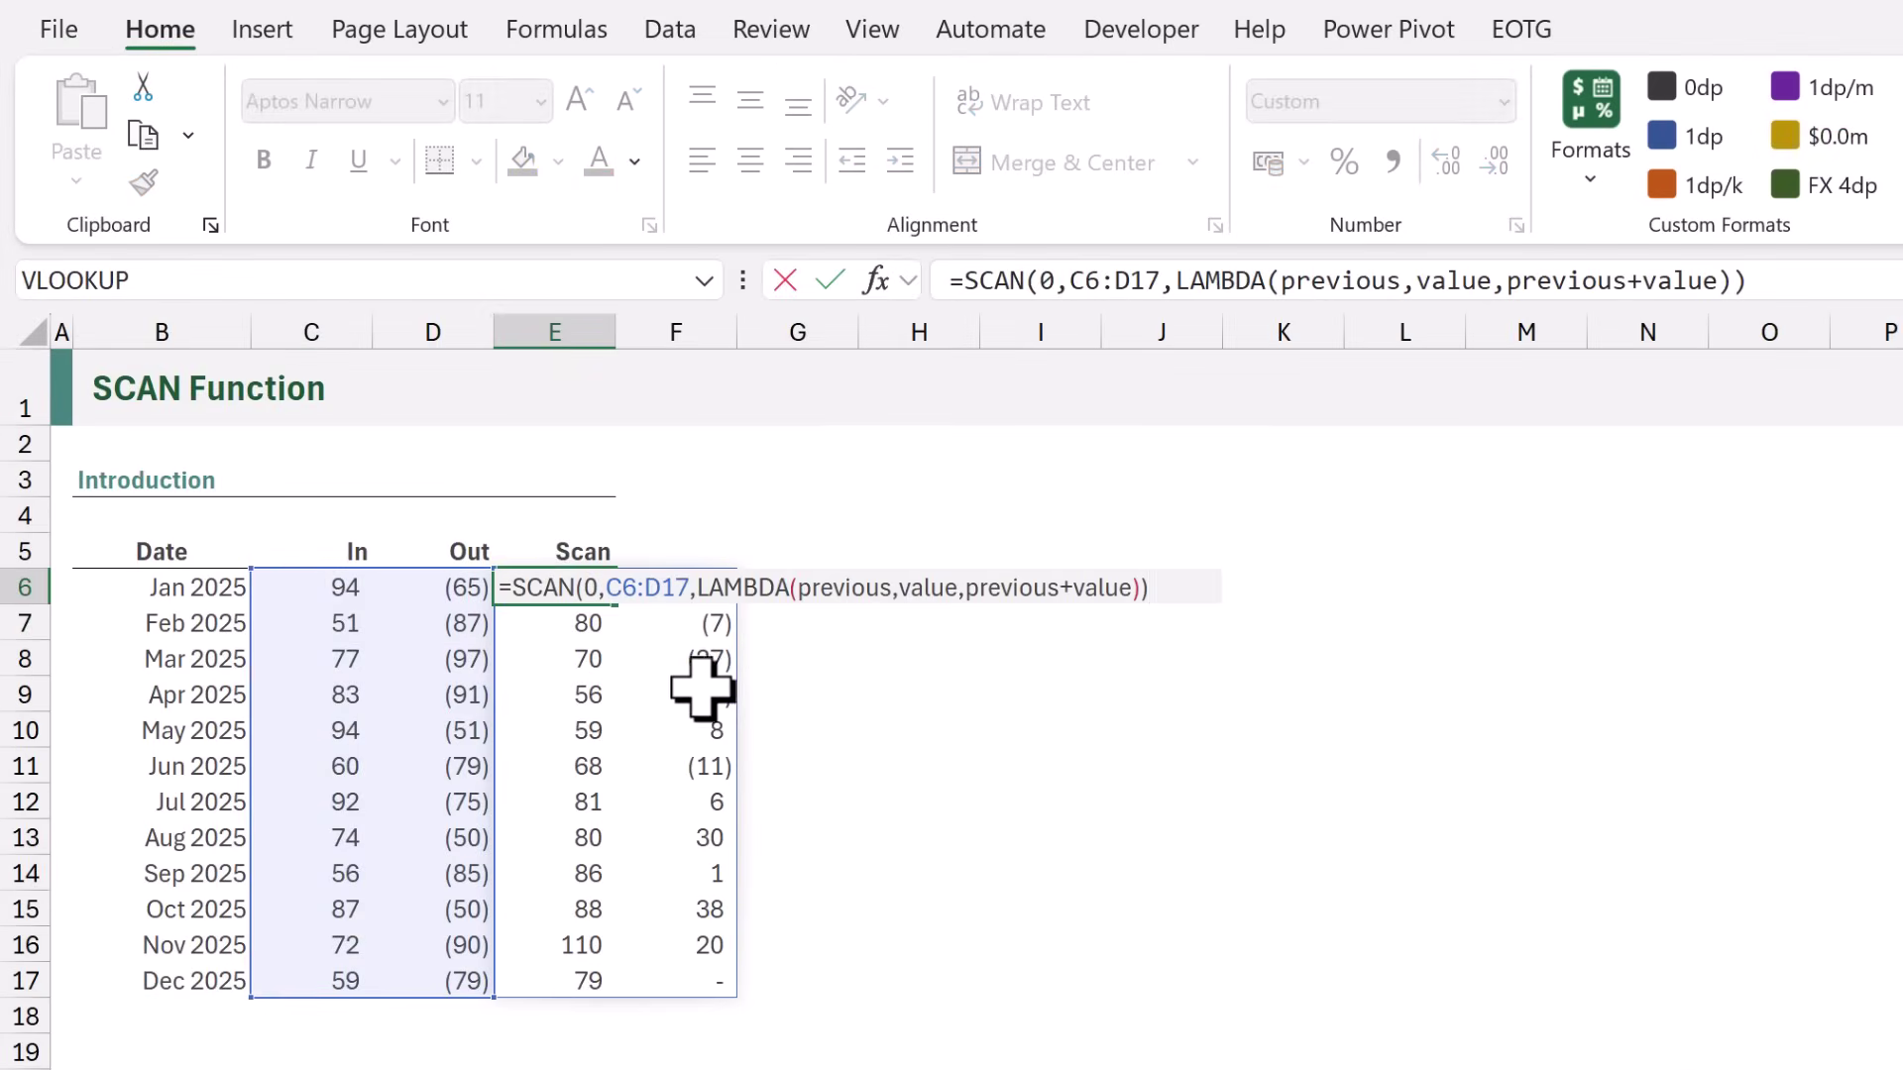
# Shorten the LAMBDA parameter names in the E6 formula so it reads =SCAN(0,C6:D17,LAMBDA(a,v,a+v)).
pyautogui.moveTo(797, 590); pyautogui.dragTo(892, 591)
pyautogui.write('a')
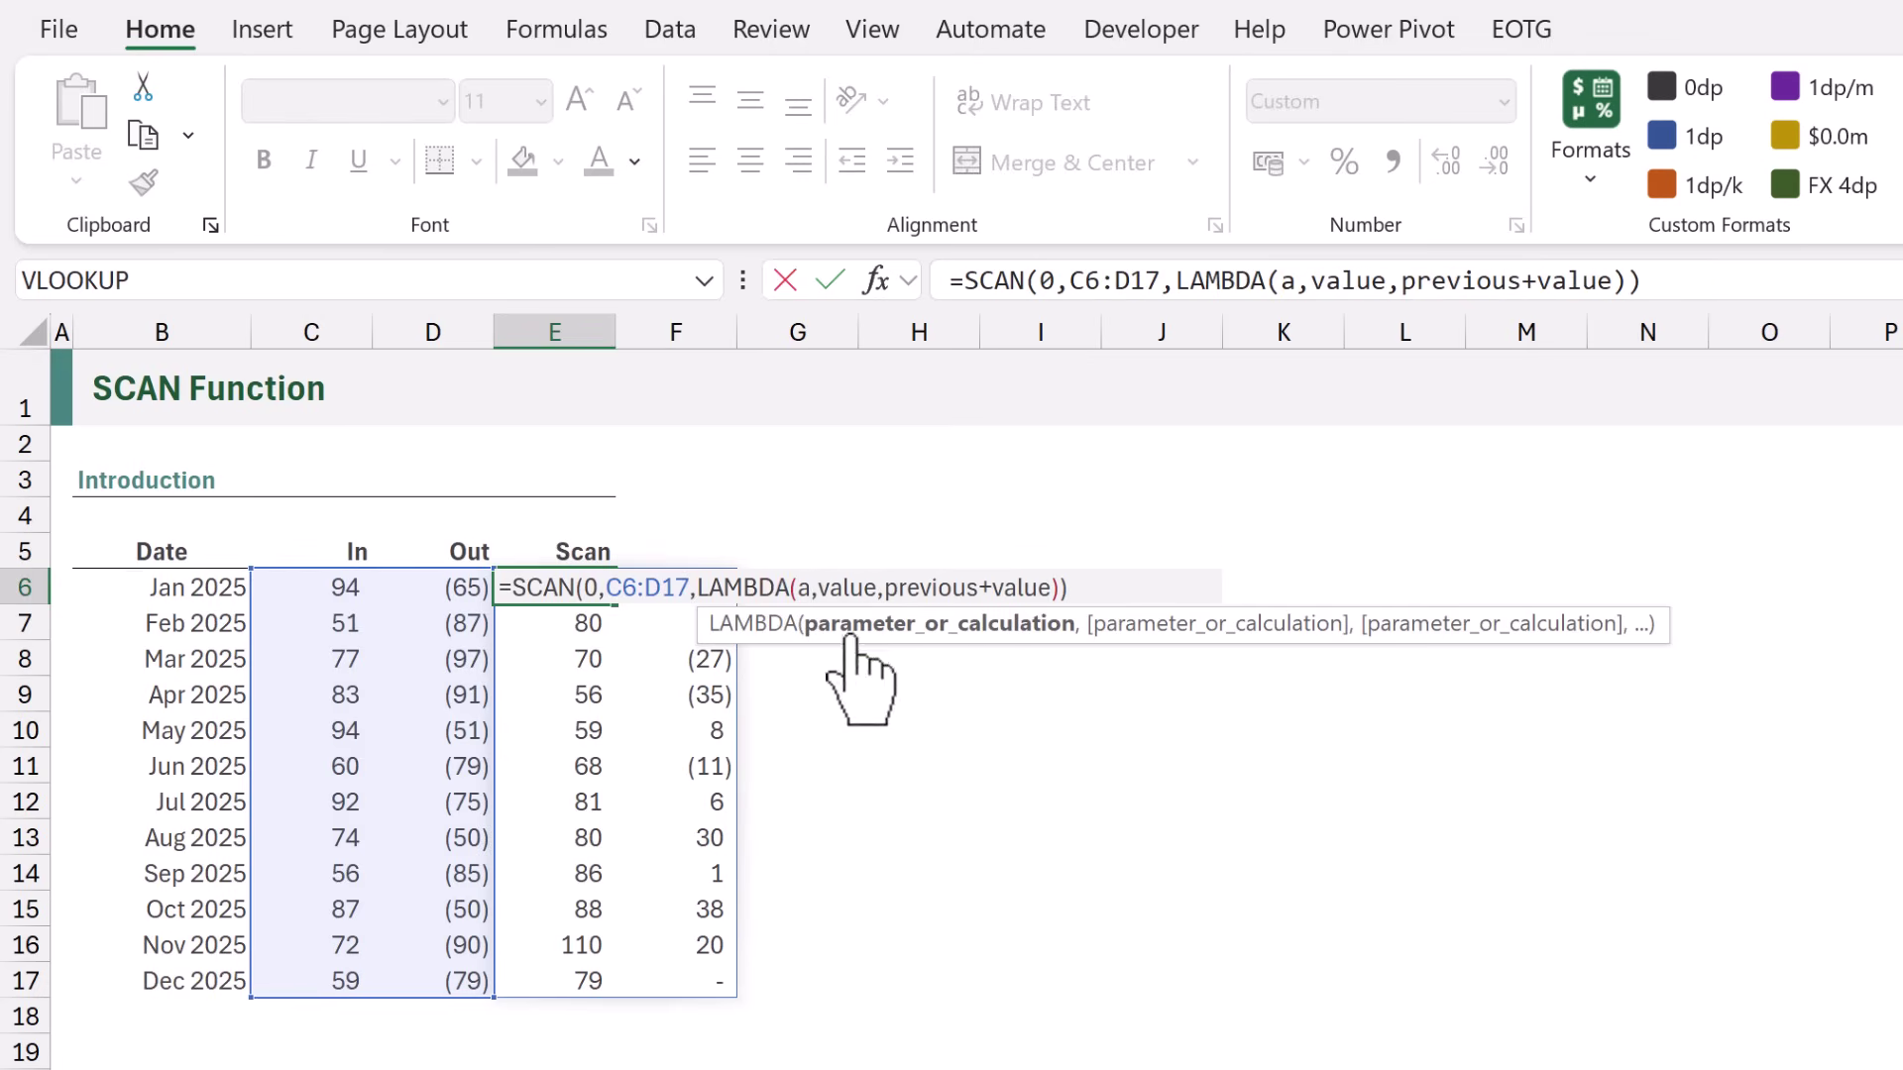
pyautogui.moveTo(819, 588); pyautogui.dragTo(880, 587)
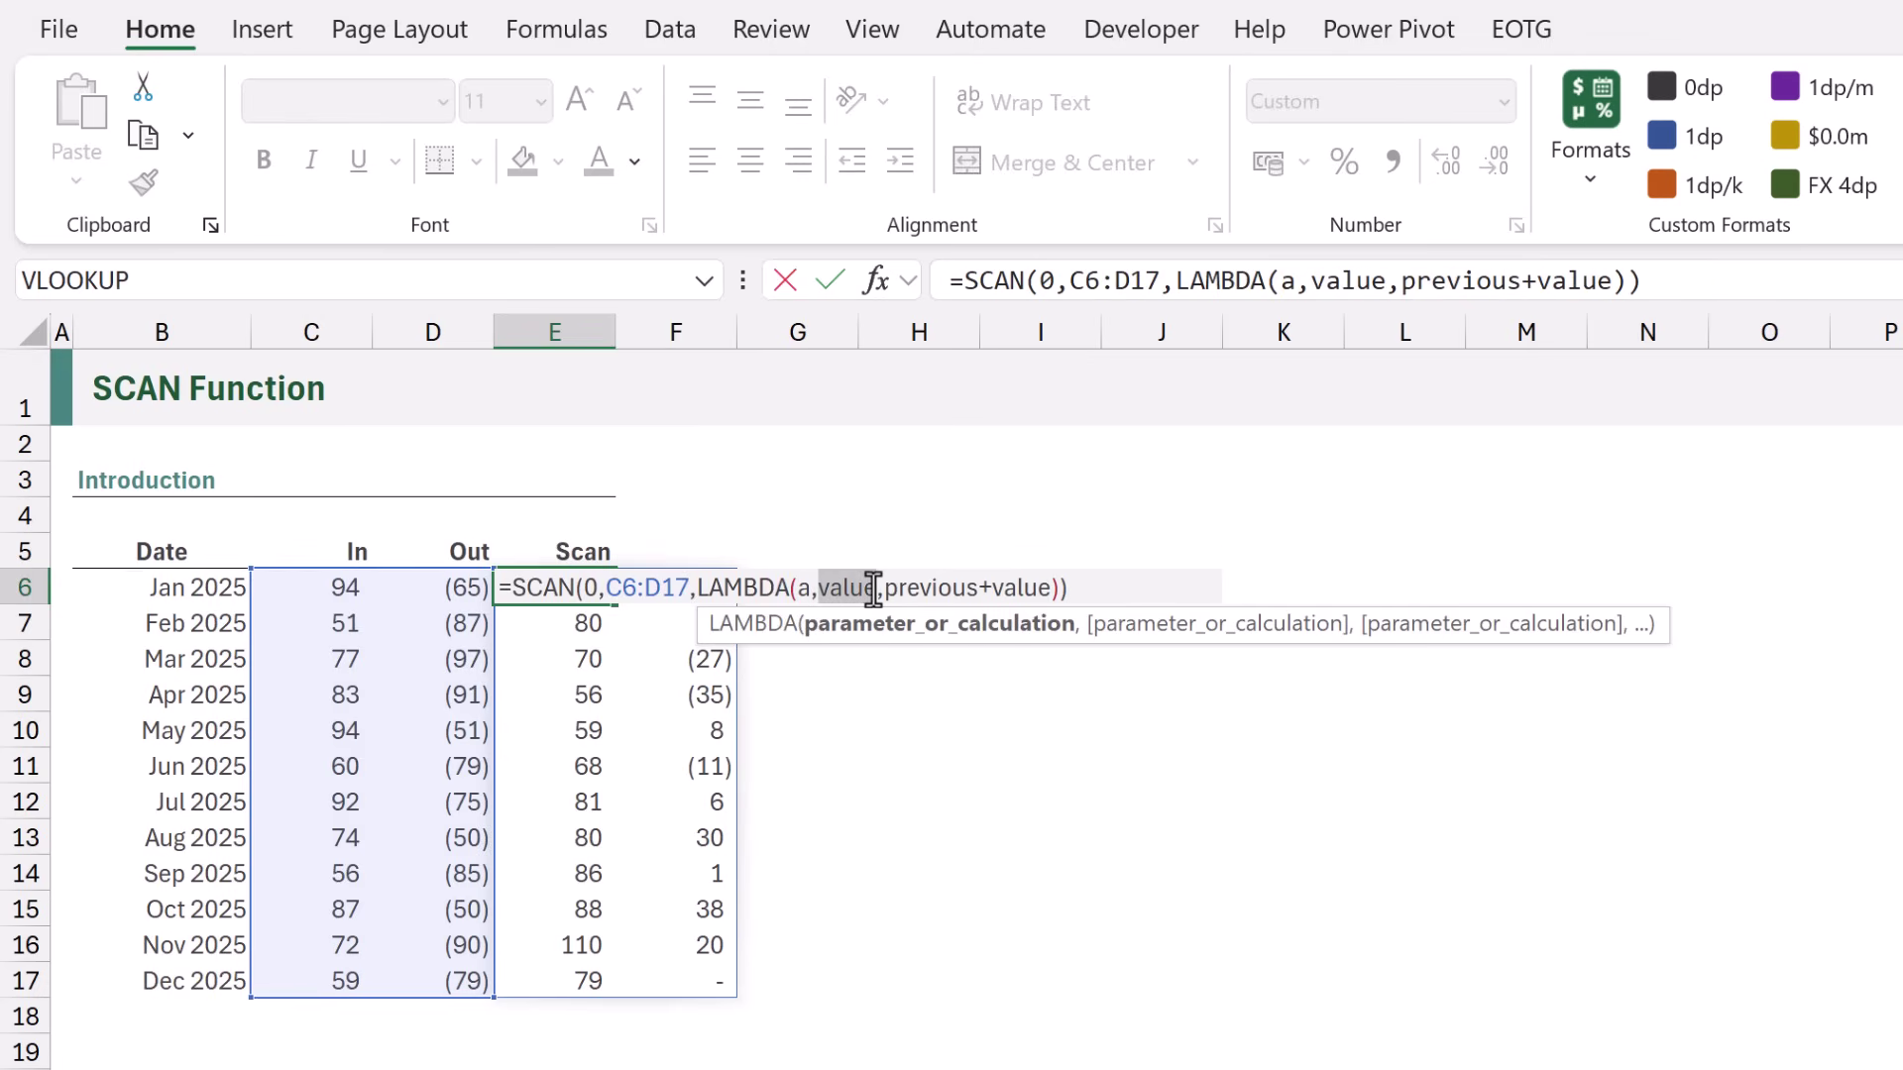
pyautogui.write('v')
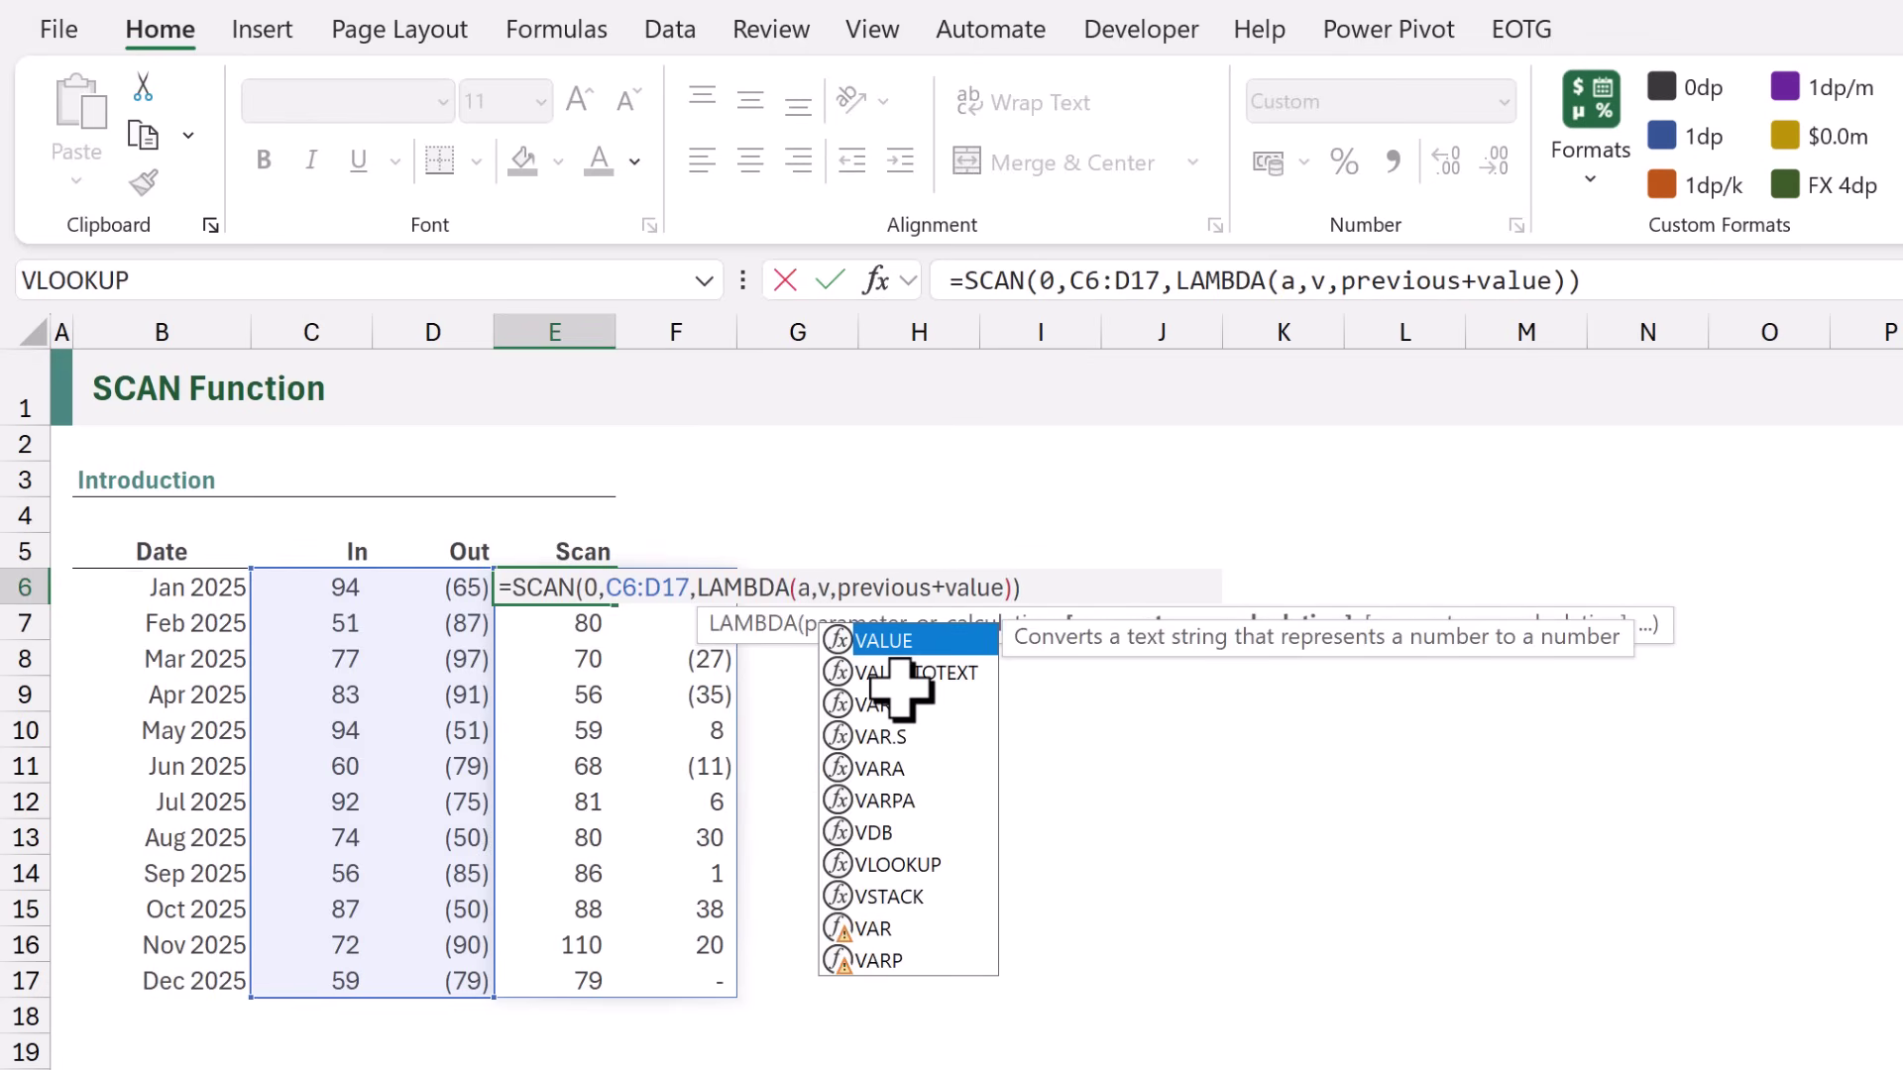
pyautogui.moveTo(837, 588); pyautogui.dragTo(930, 588)
pyautogui.write('a,')
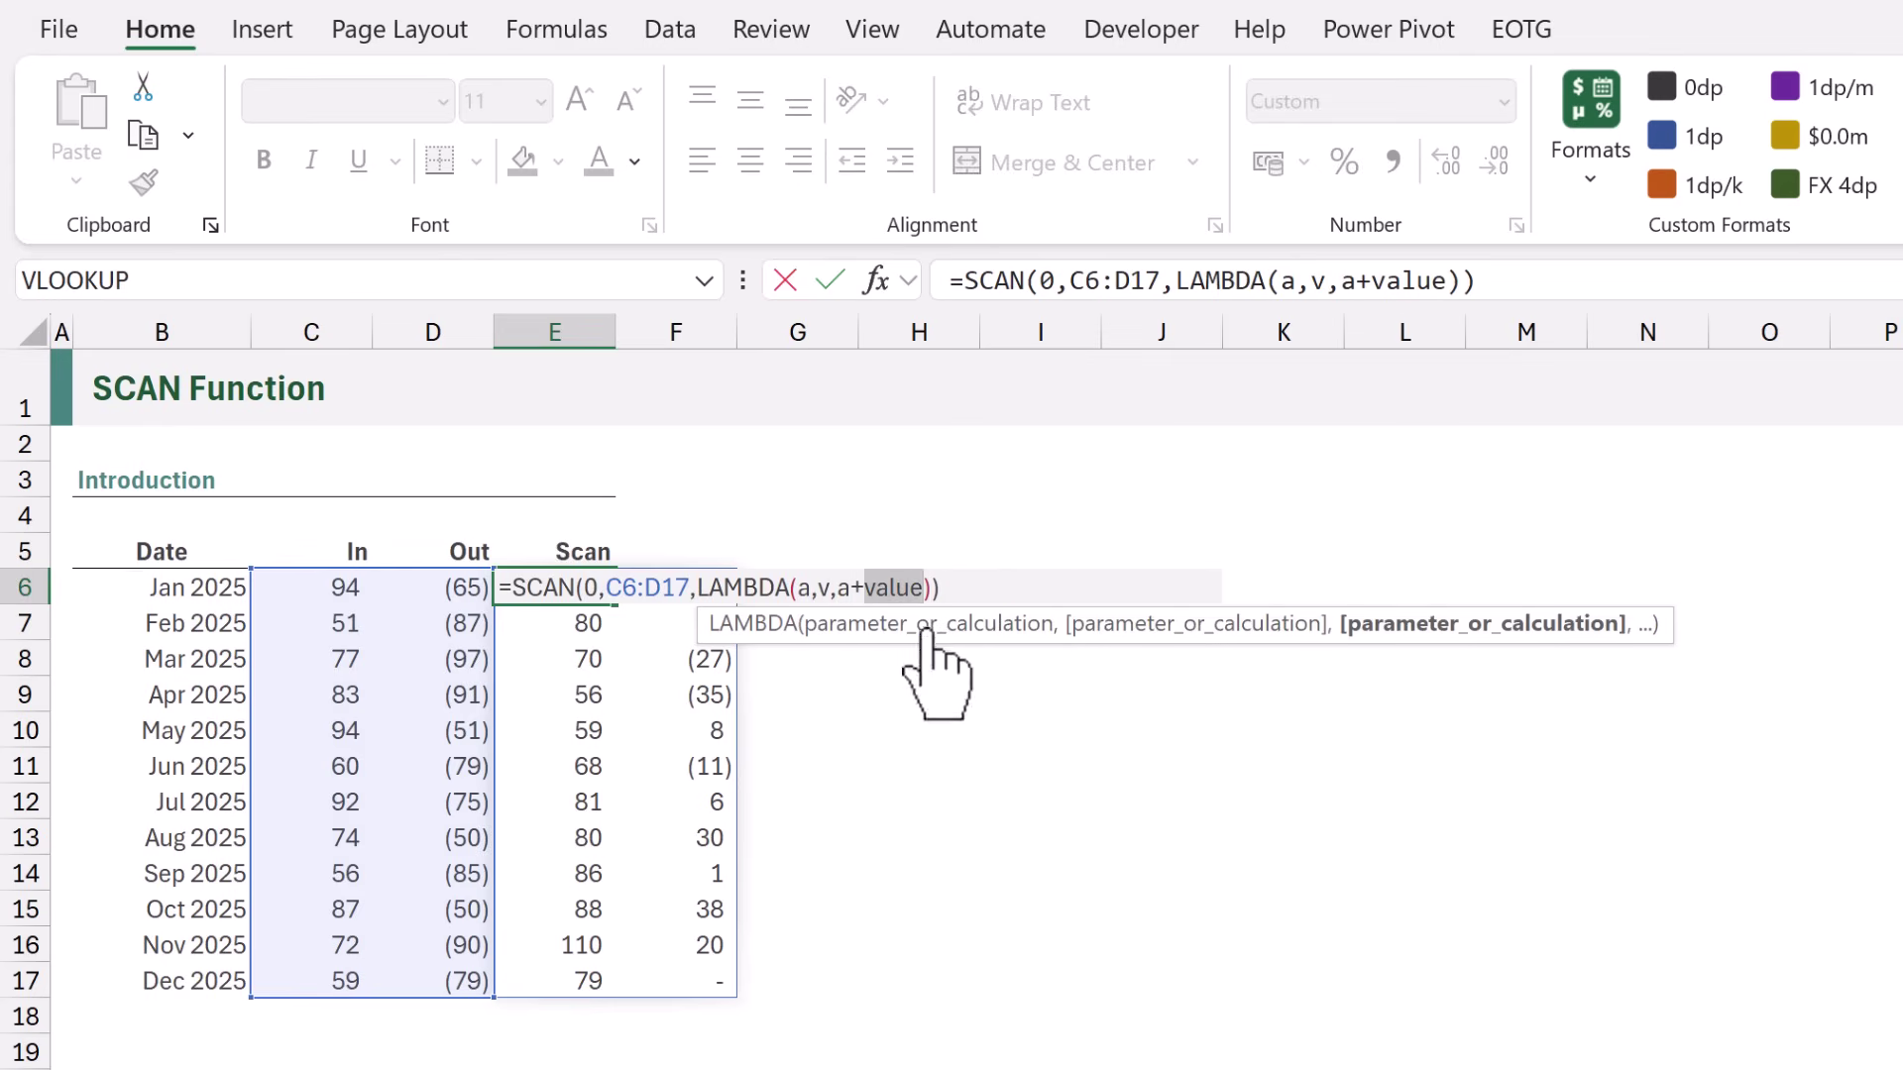
pyautogui.write('v')
pyautogui.hotkey('ctrl', 'Return')
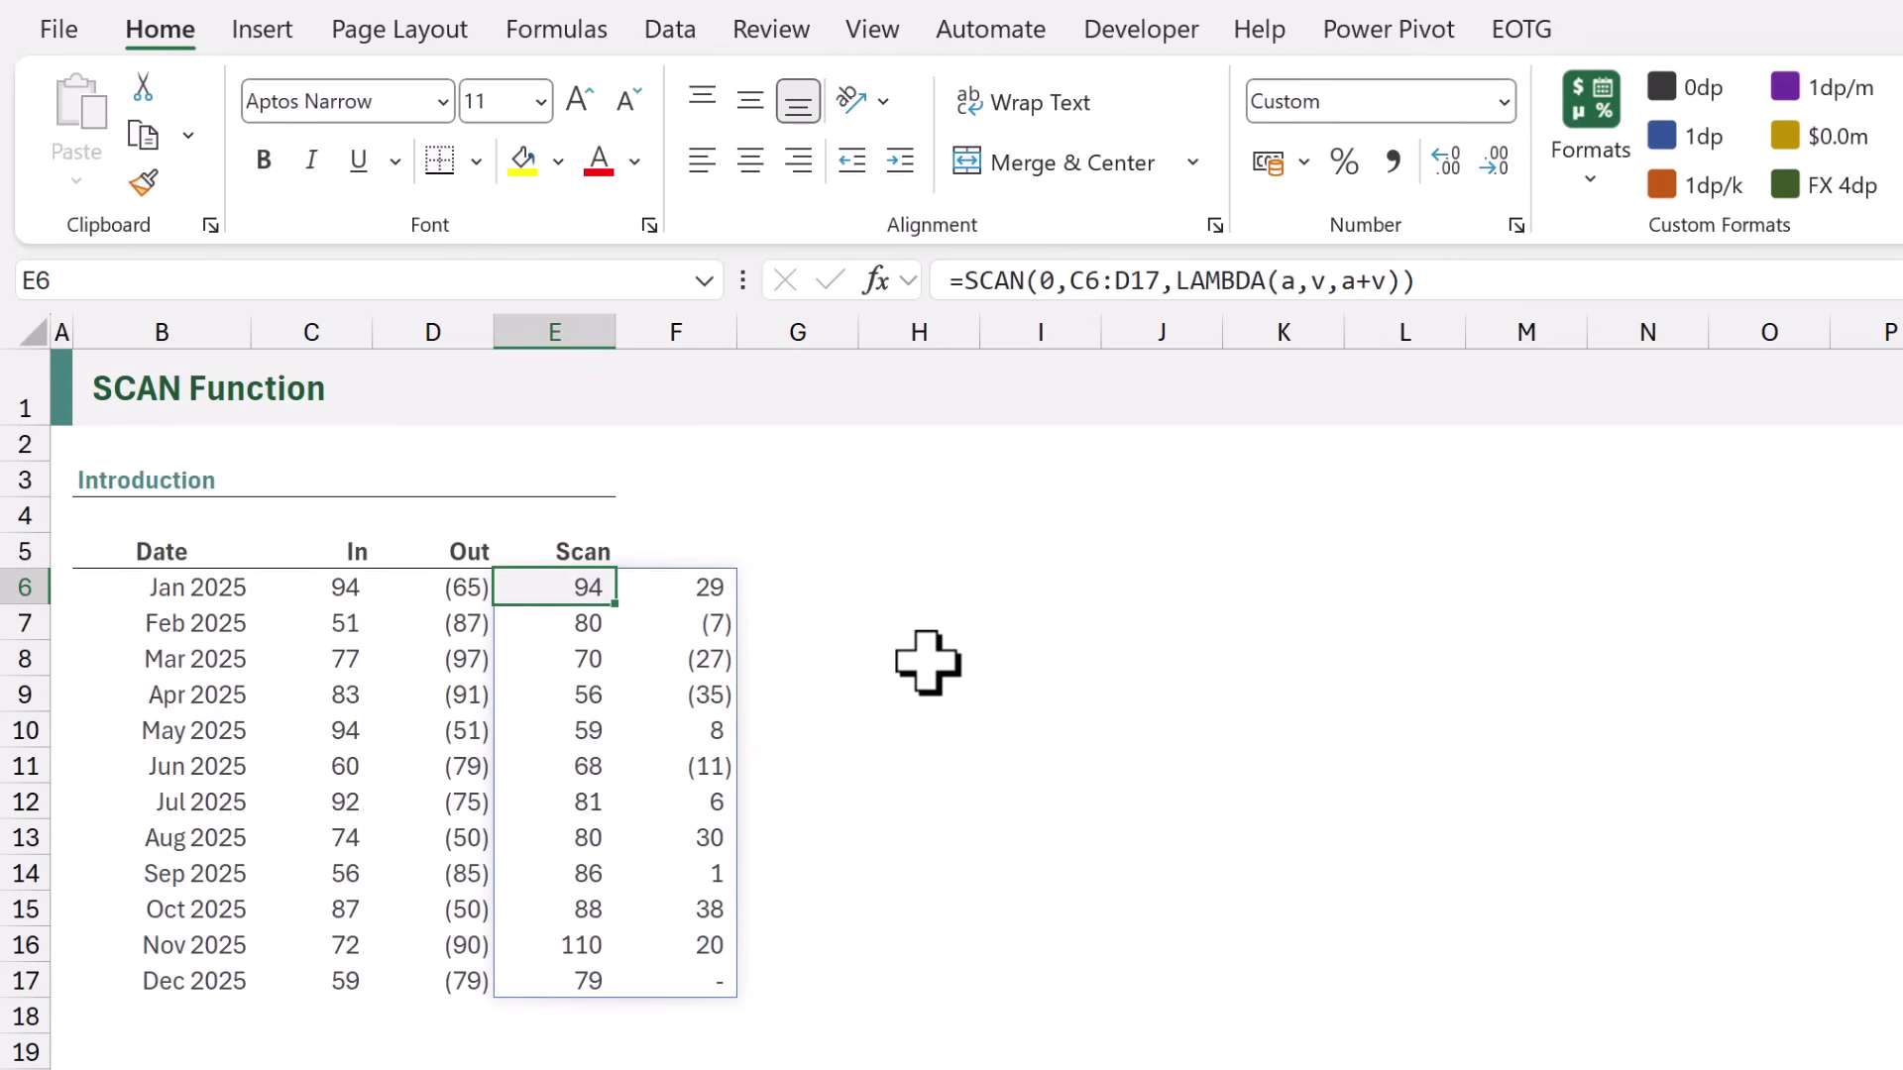
# Add the In and Out columns together in H6 with the array formula =C6:C17+D6:D17.
pyautogui.click(897, 575)
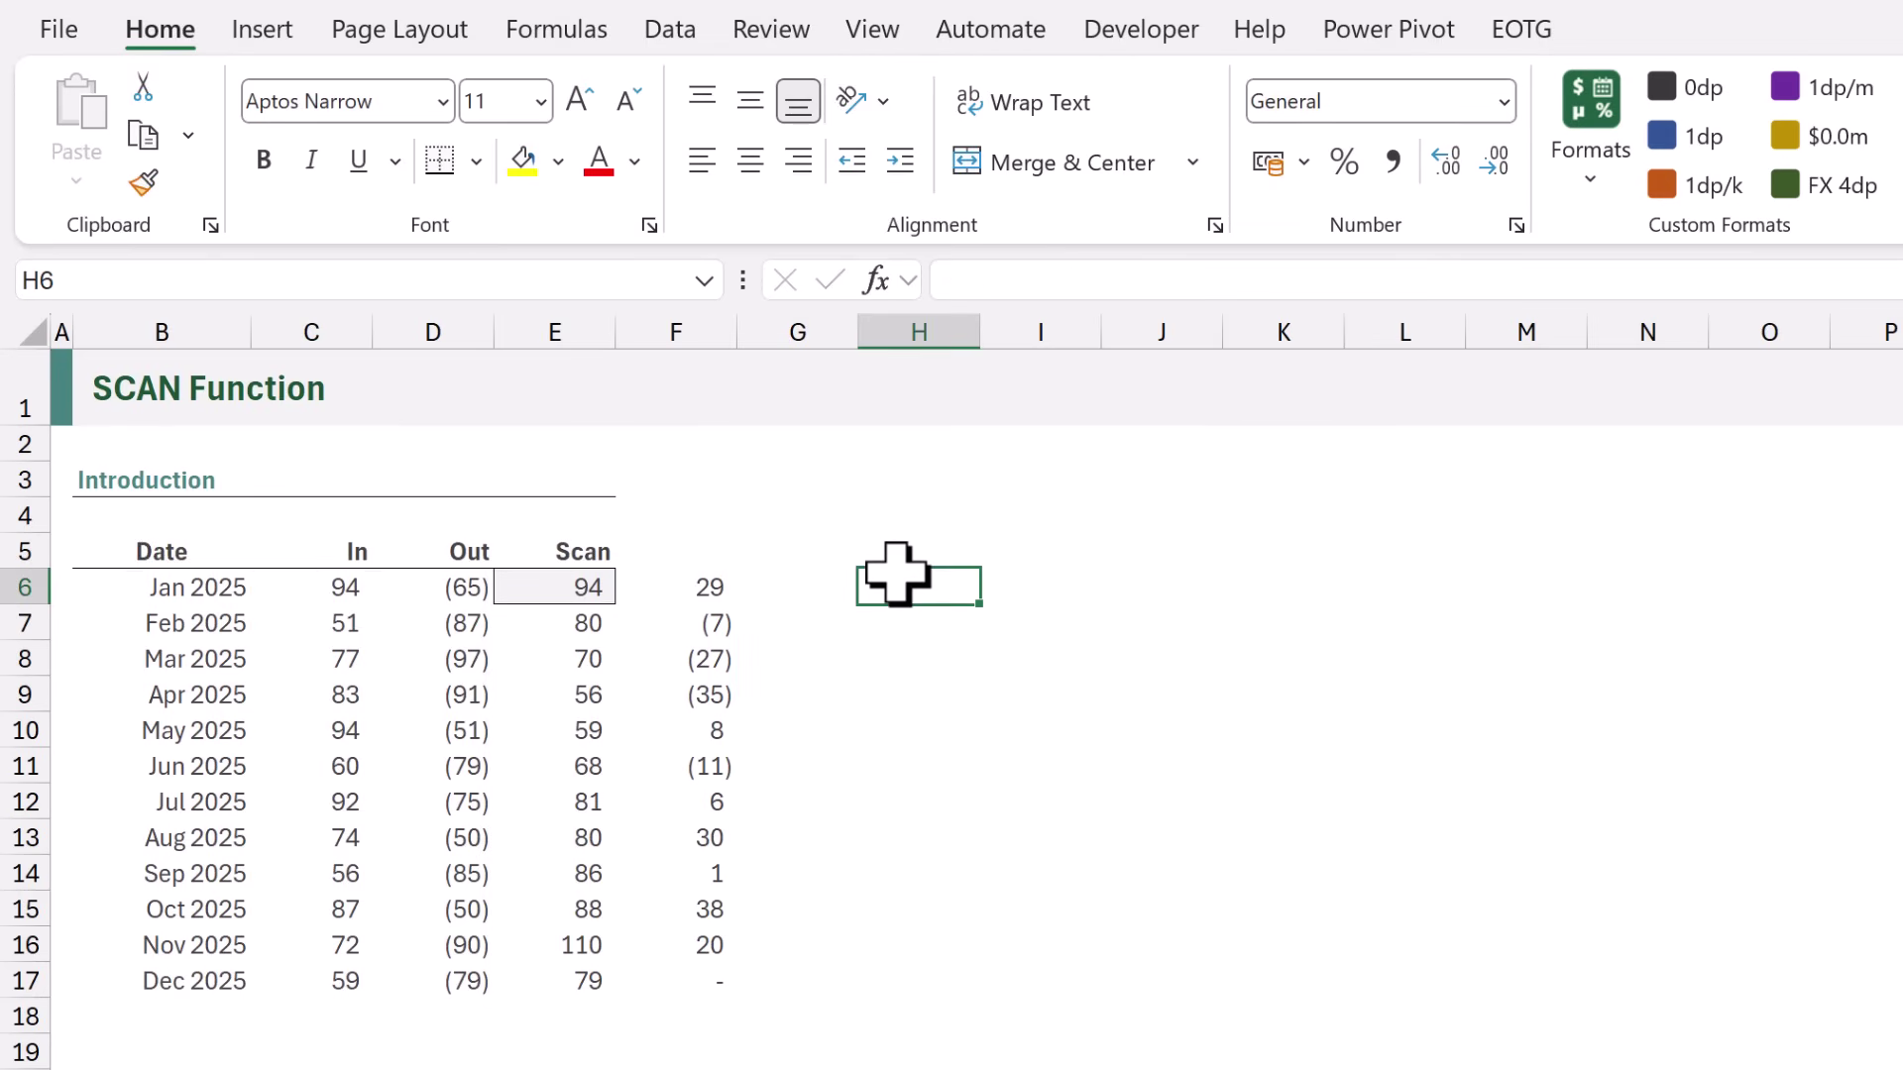
pyautogui.write('=')
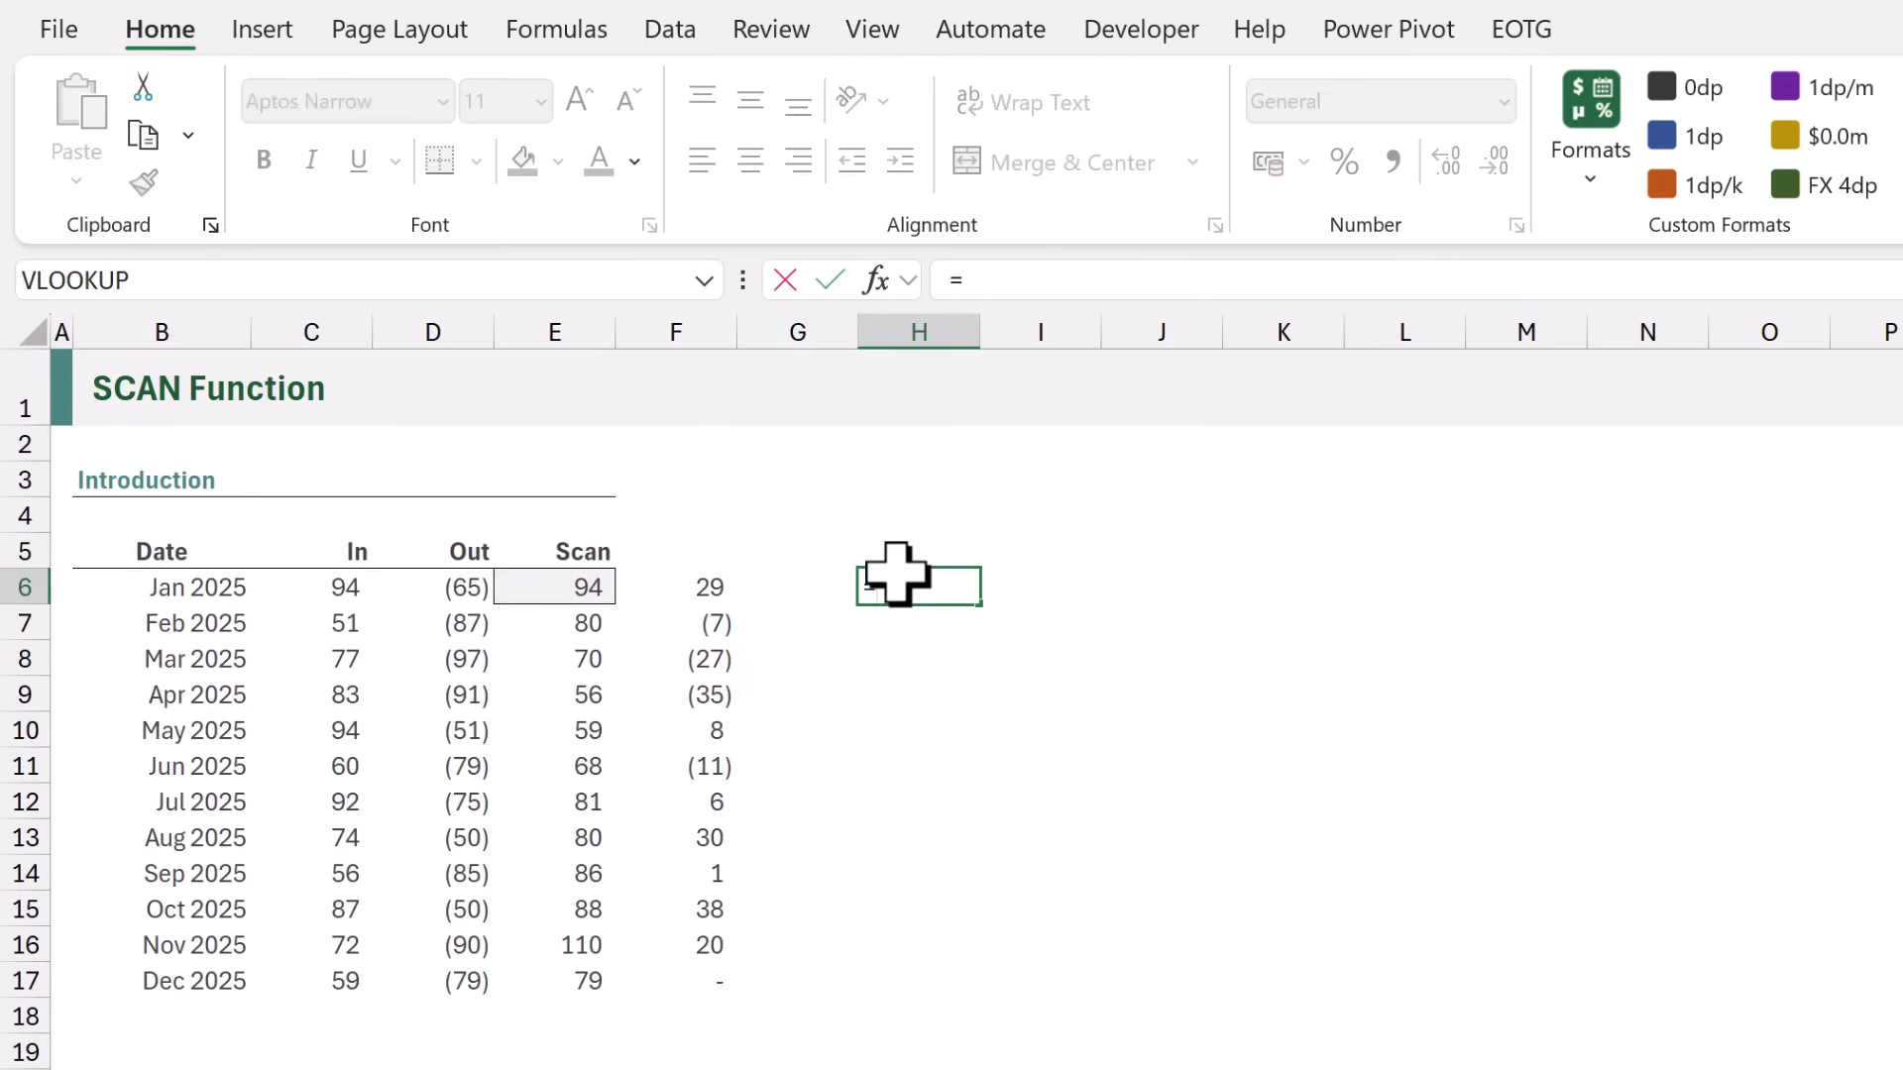
pyautogui.moveTo(365, 590); pyautogui.dragTo(335, 977)
pyautogui.write('+')
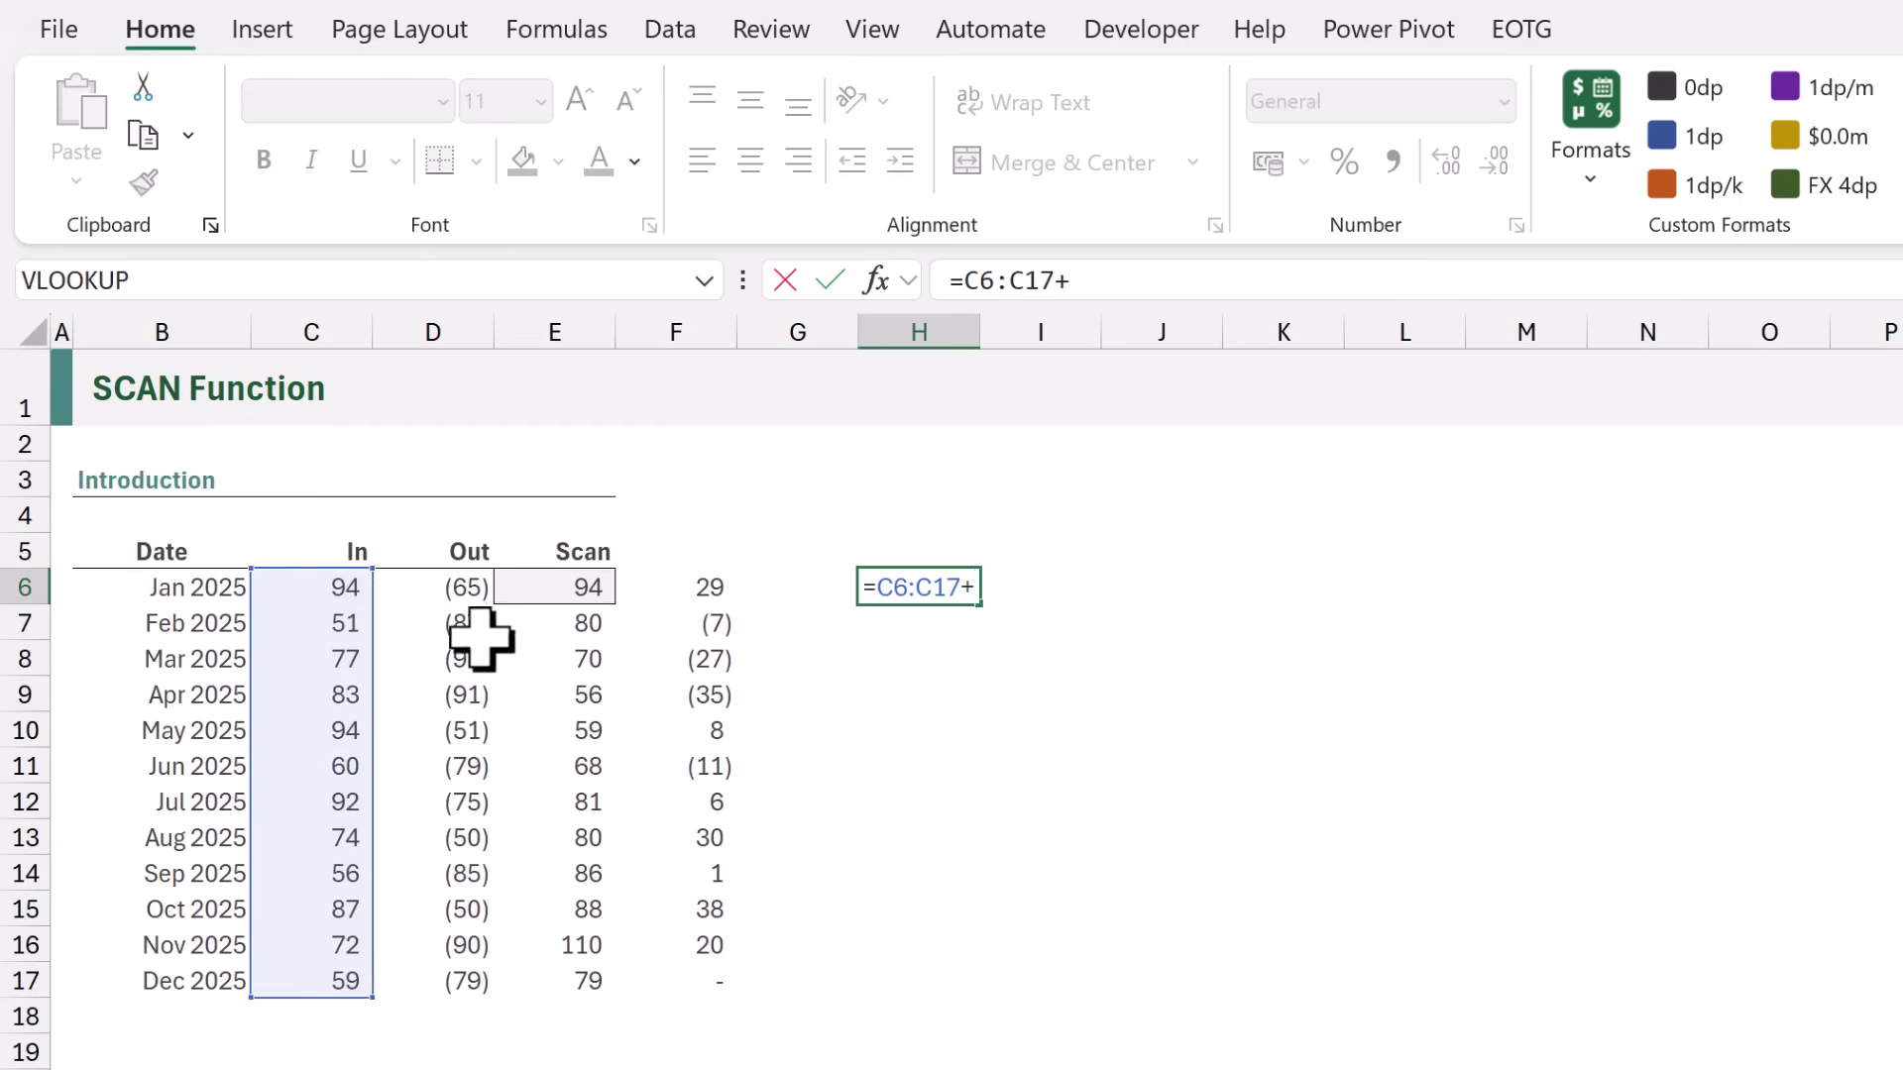
pyautogui.moveTo(465, 590); pyautogui.dragTo(451, 979)
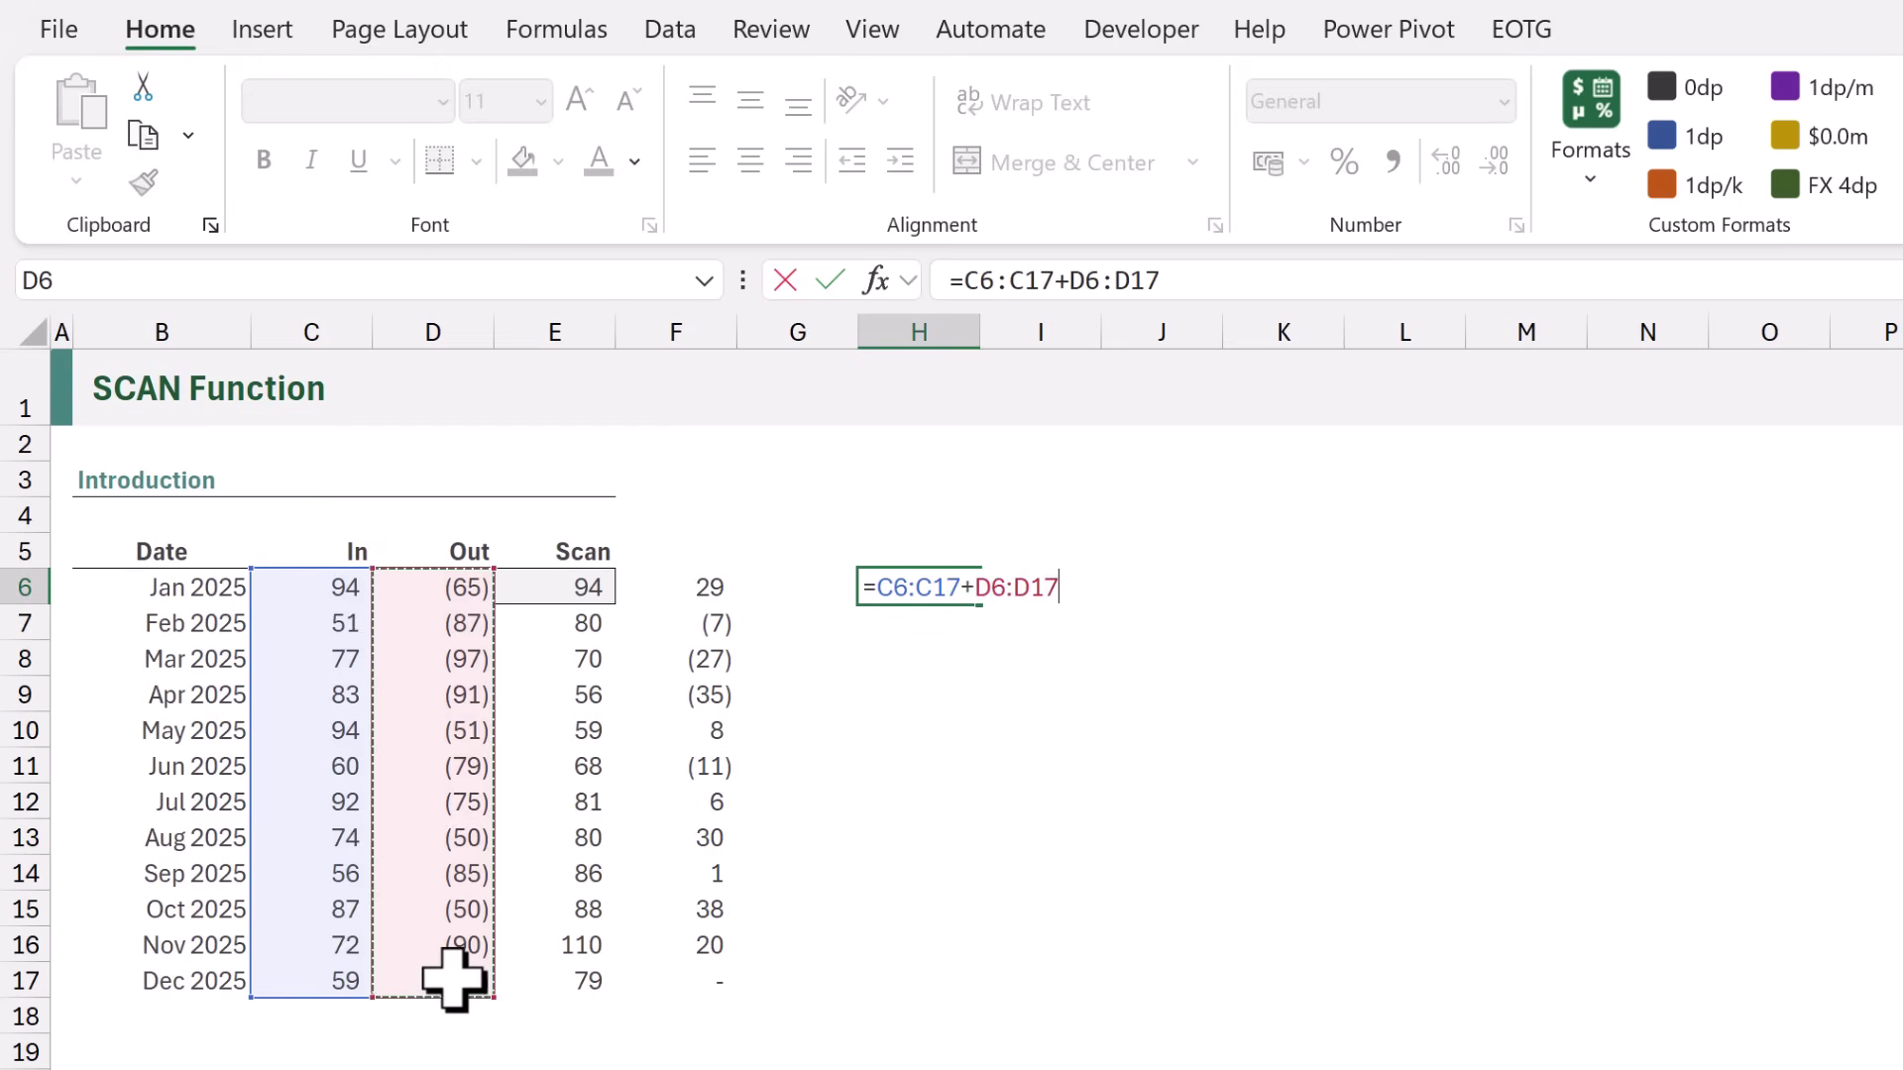
pyautogui.hotkey('ctrl', 'Return')
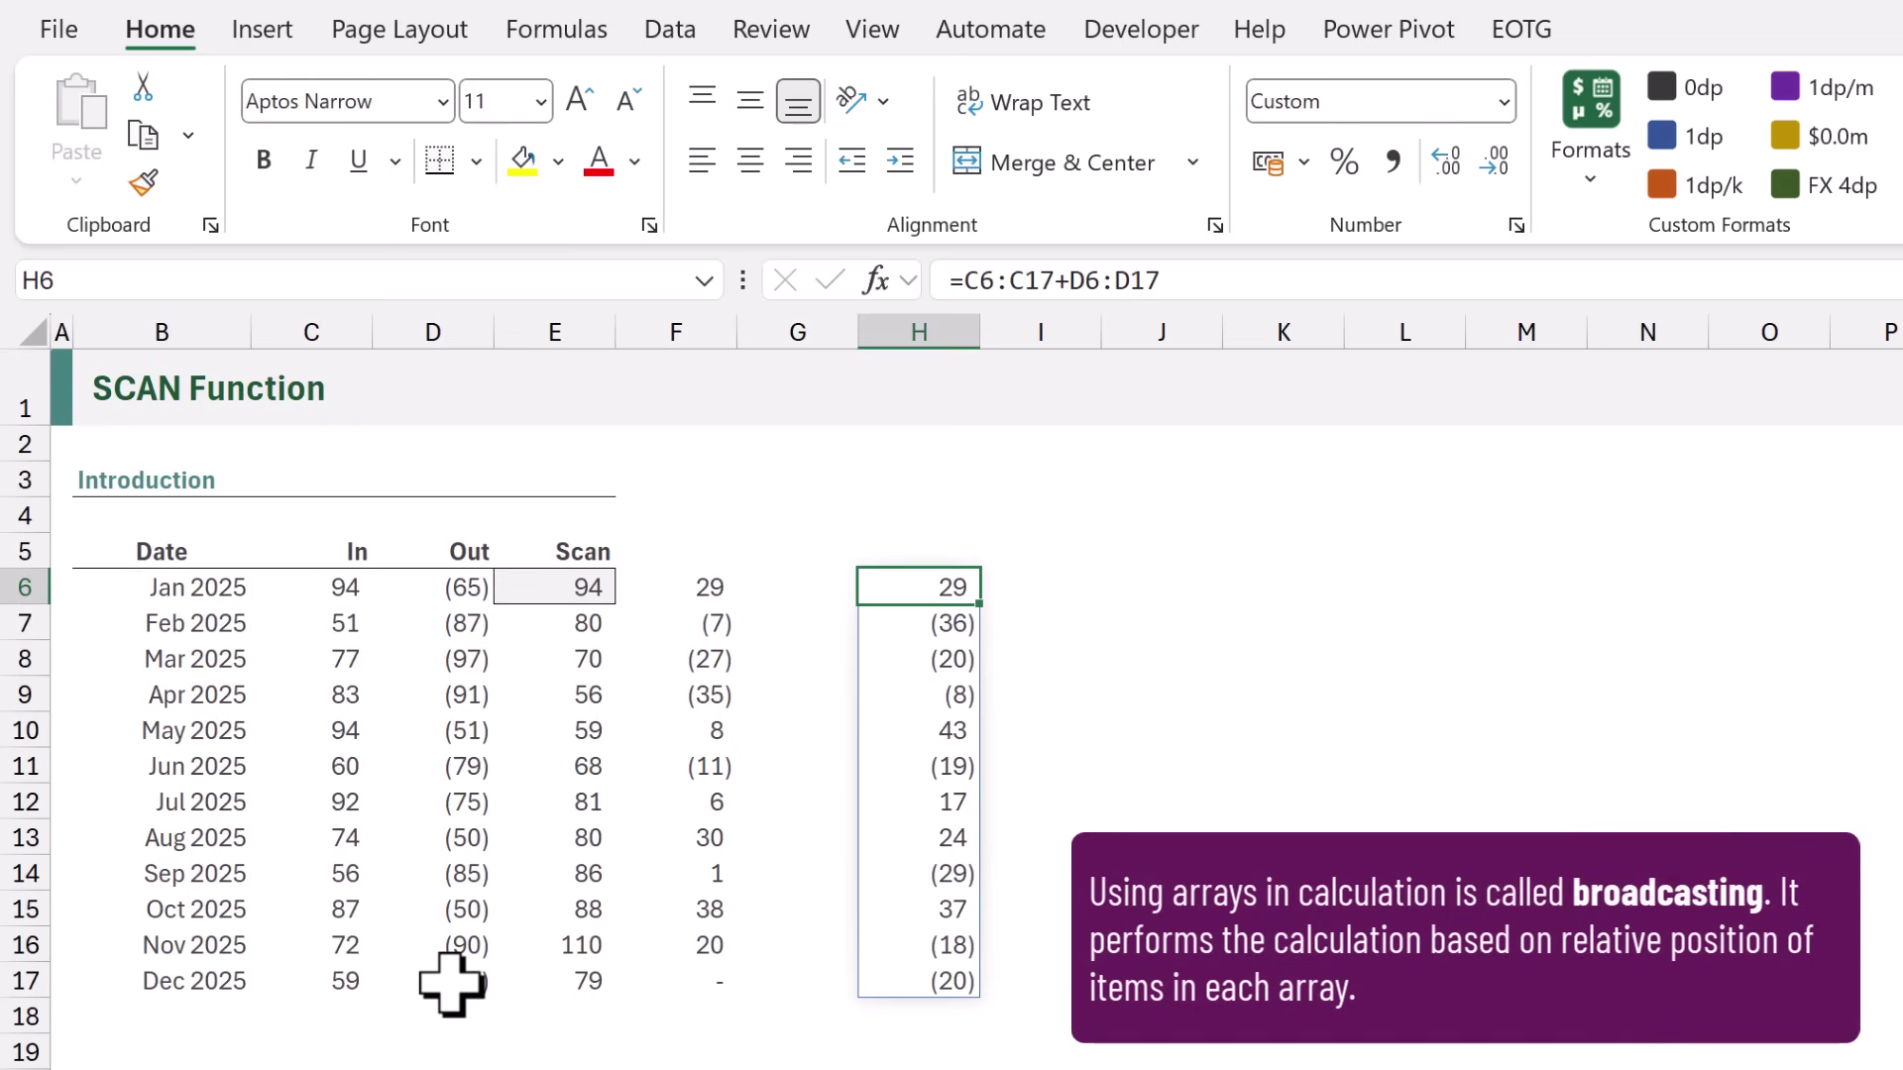
# Replace the SCAN array argument in E6 with the expression C6:C17+D6:D17 copied from H6, and clear H6.
pyautogui.press('F2')
pyautogui.moveTo(1075, 587); pyautogui.dragTo(871, 587)
pyautogui.hotkey('ctrl', 'c')
pyautogui.press('Escape')
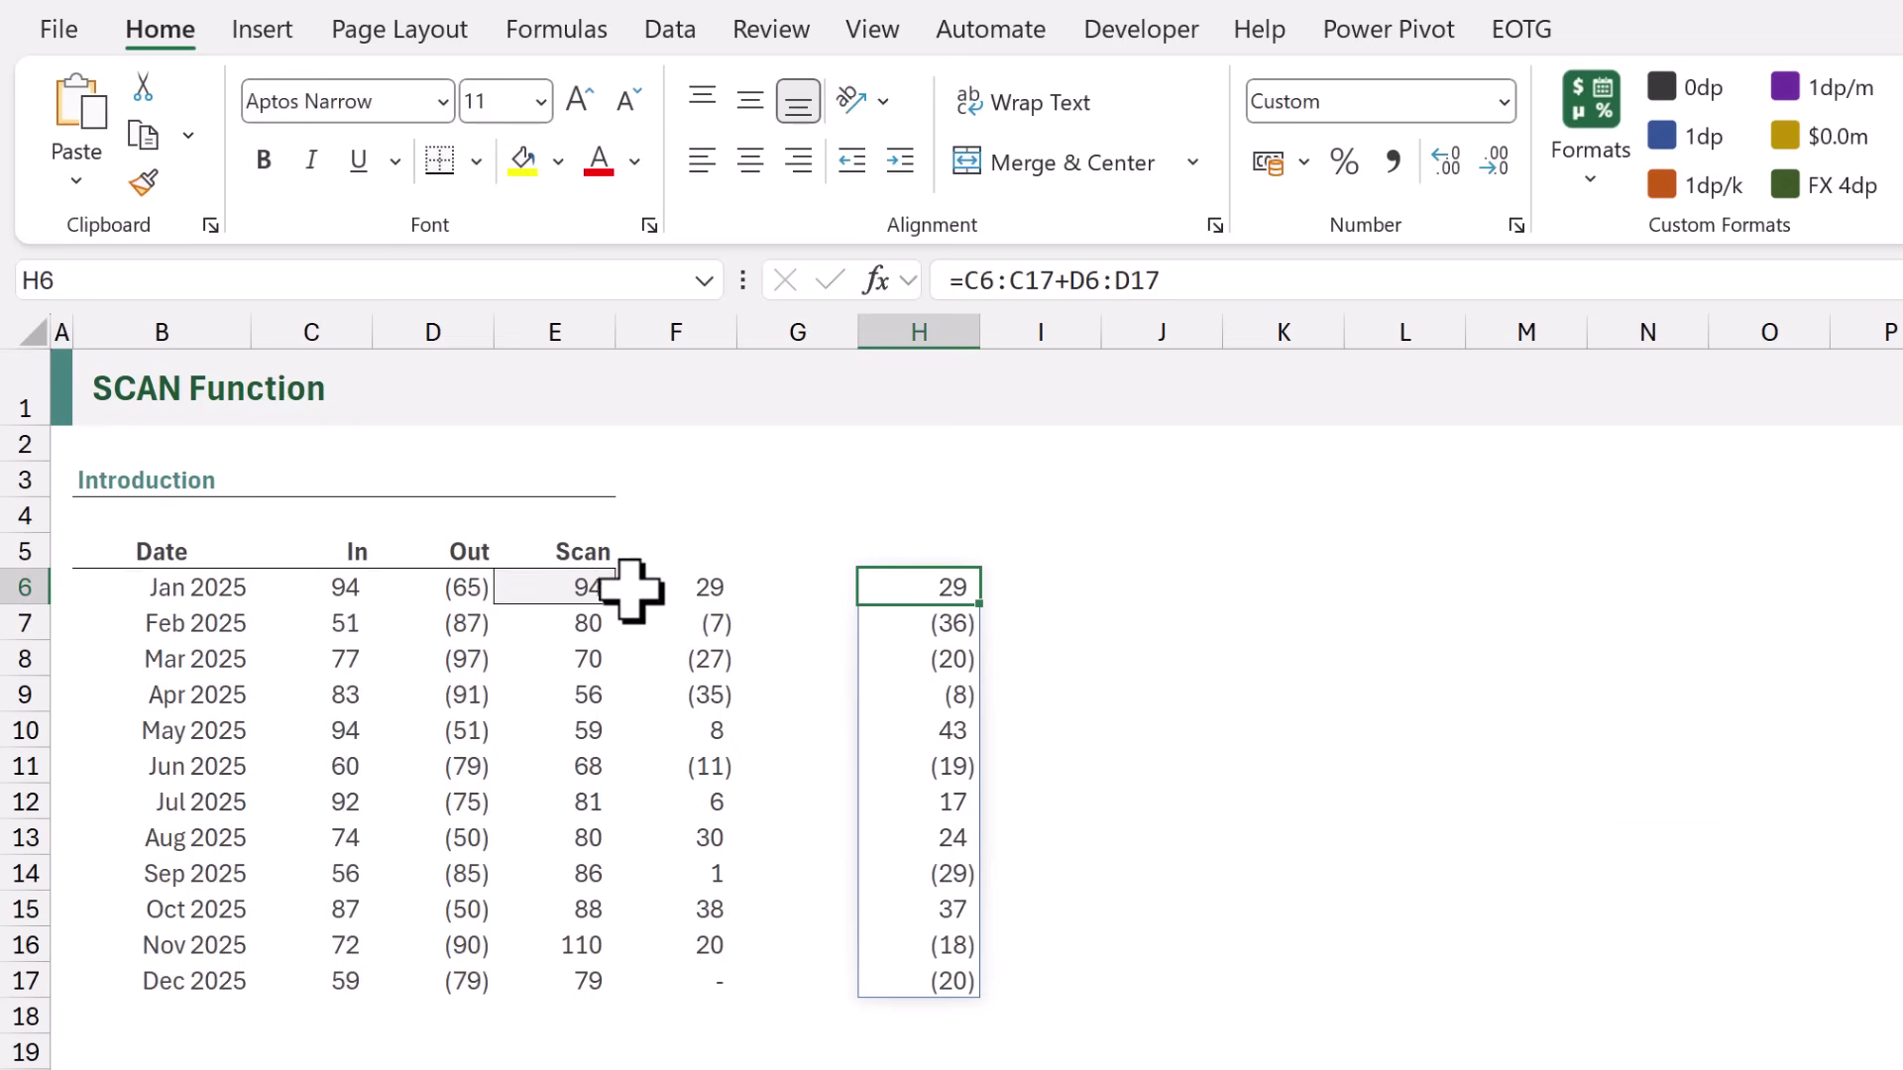
pyautogui.click(584, 589)
pyautogui.press('F2')
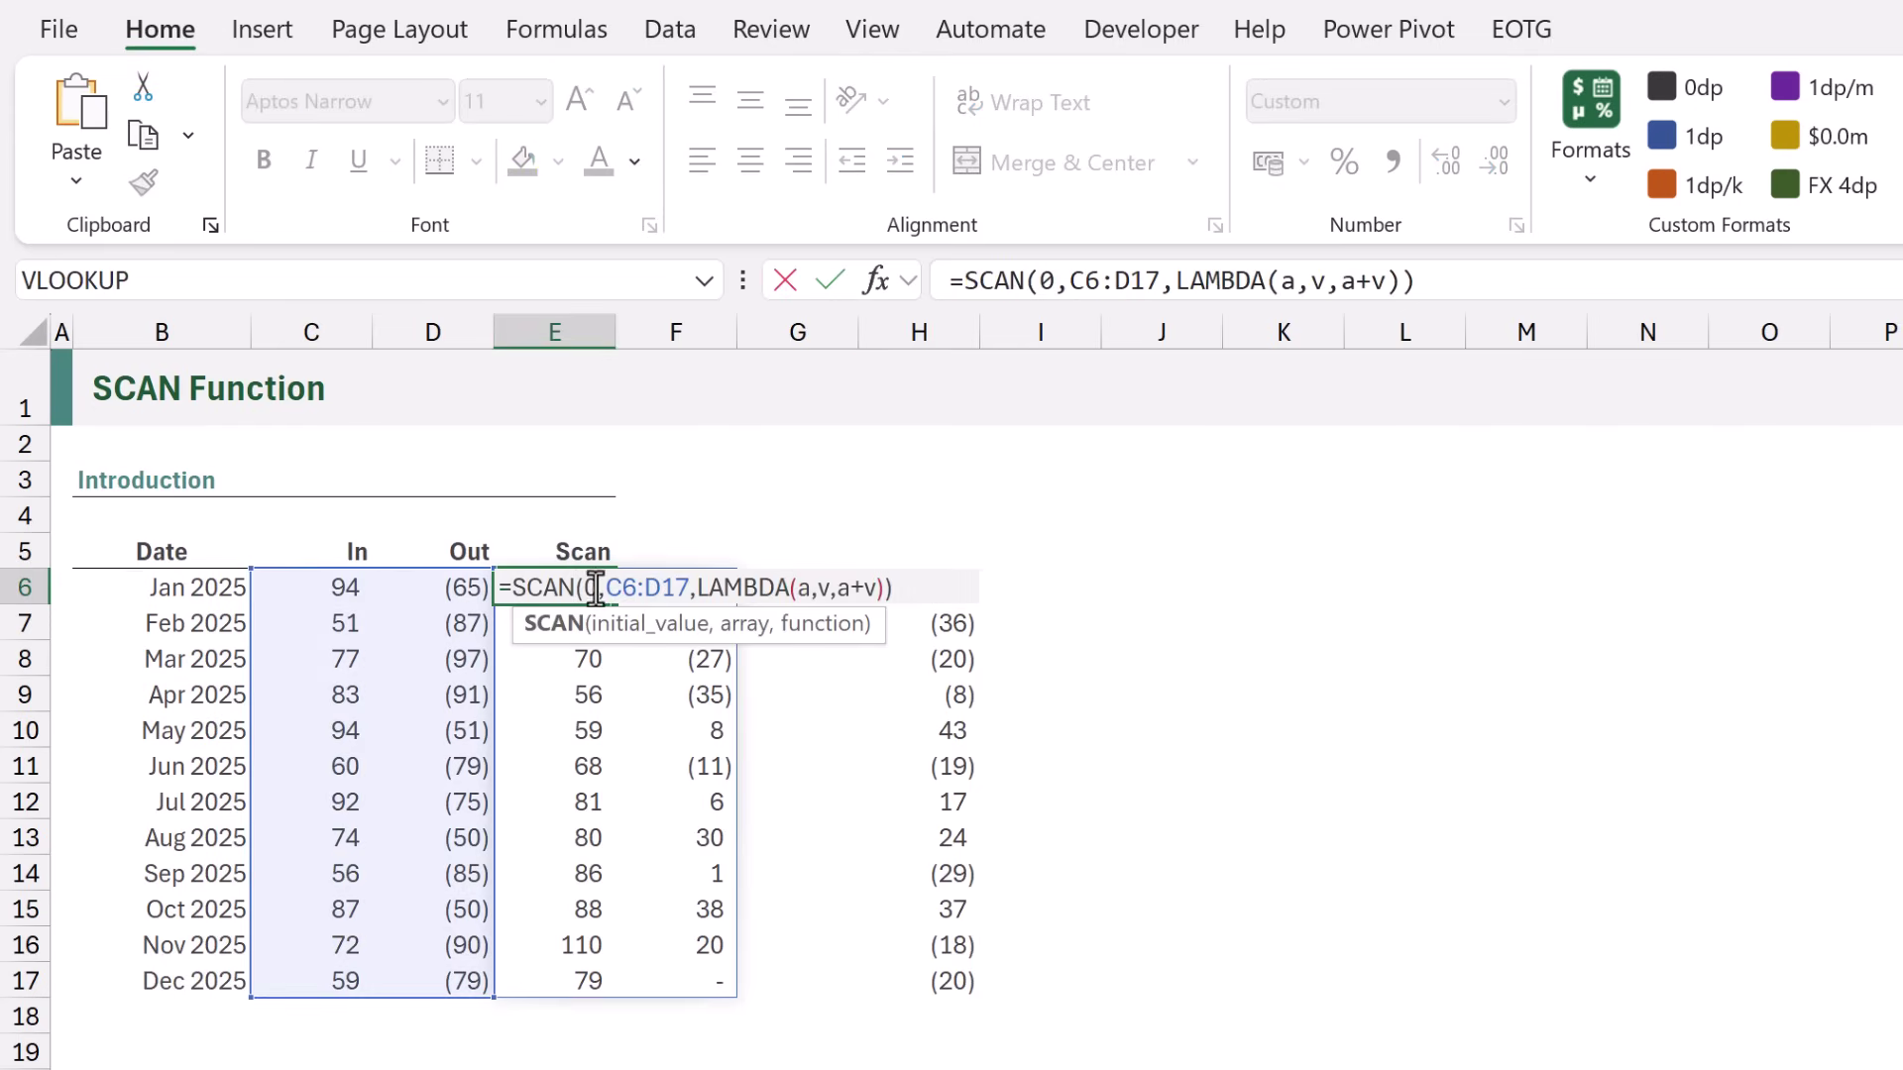
pyautogui.moveTo(606, 586); pyautogui.dragTo(684, 587)
pyautogui.hotkey('ctrl', 'v')
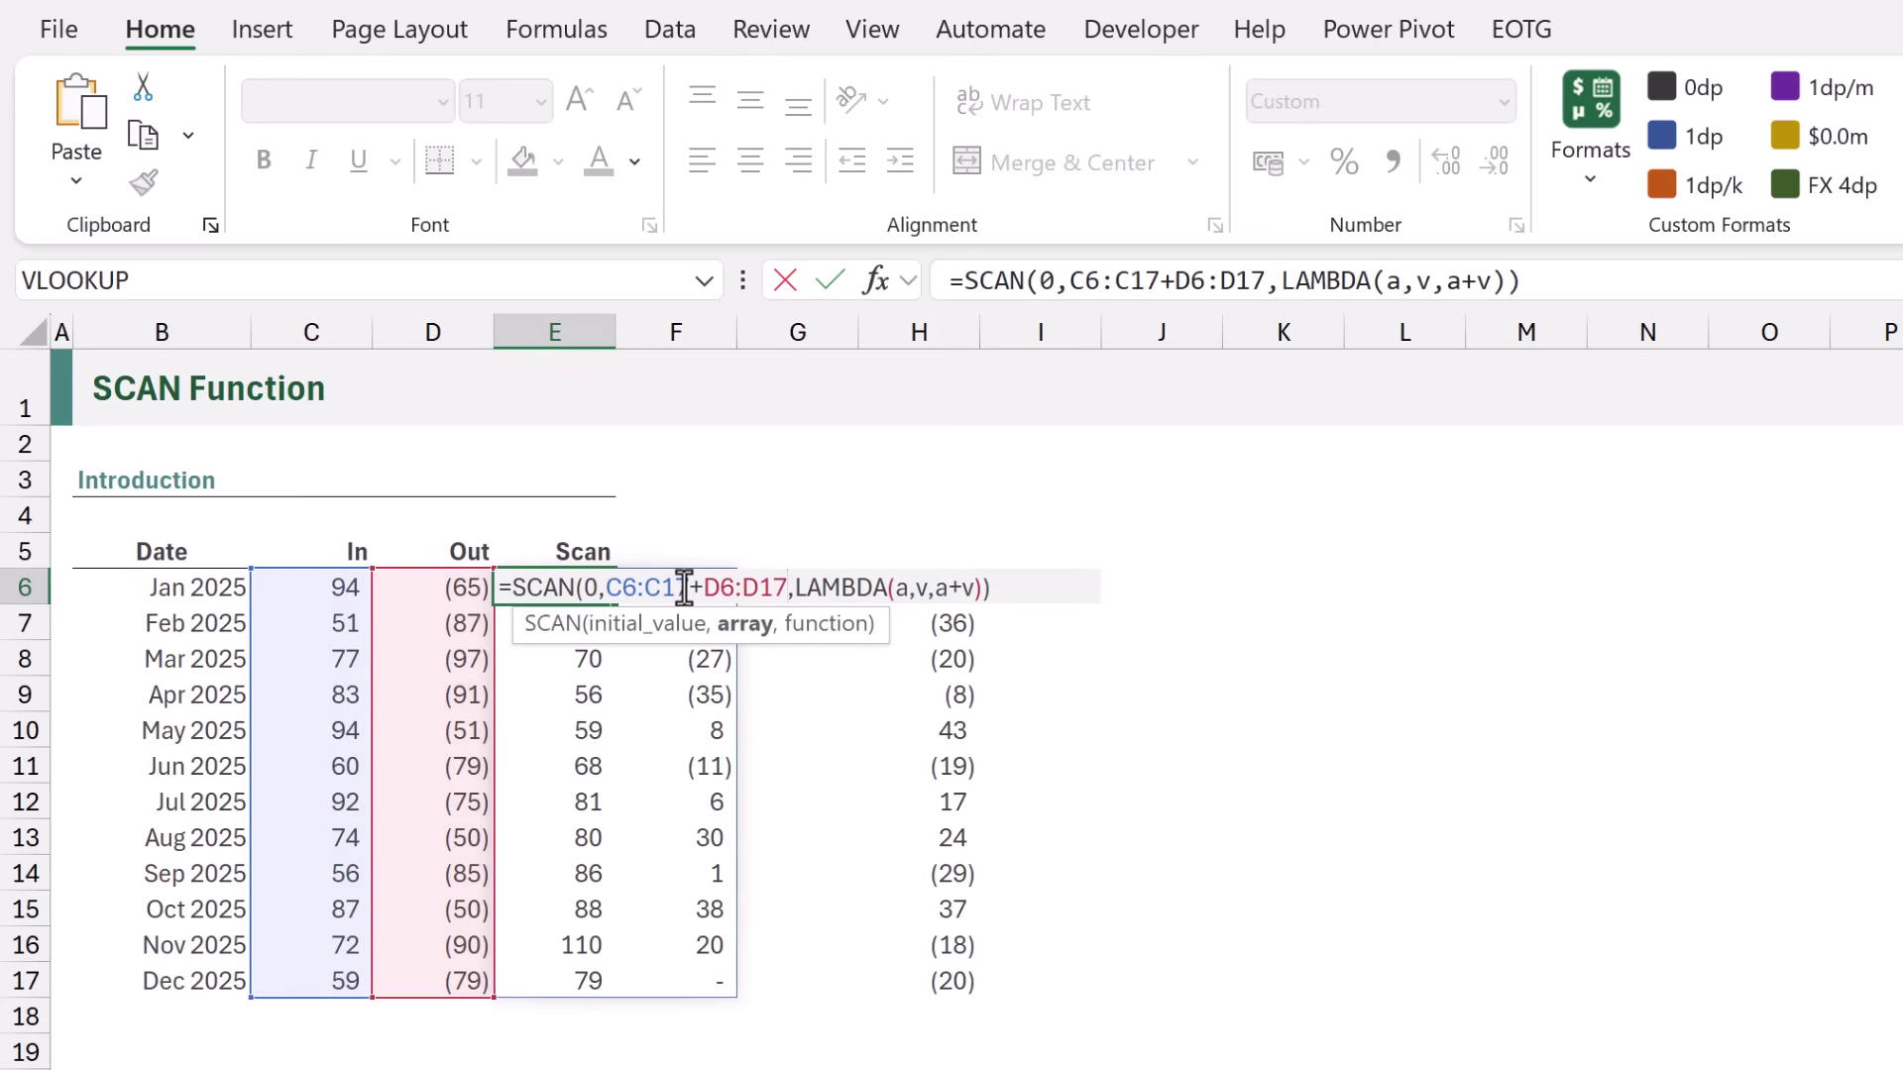
pyautogui.hotkey('ctrl', 'Return')
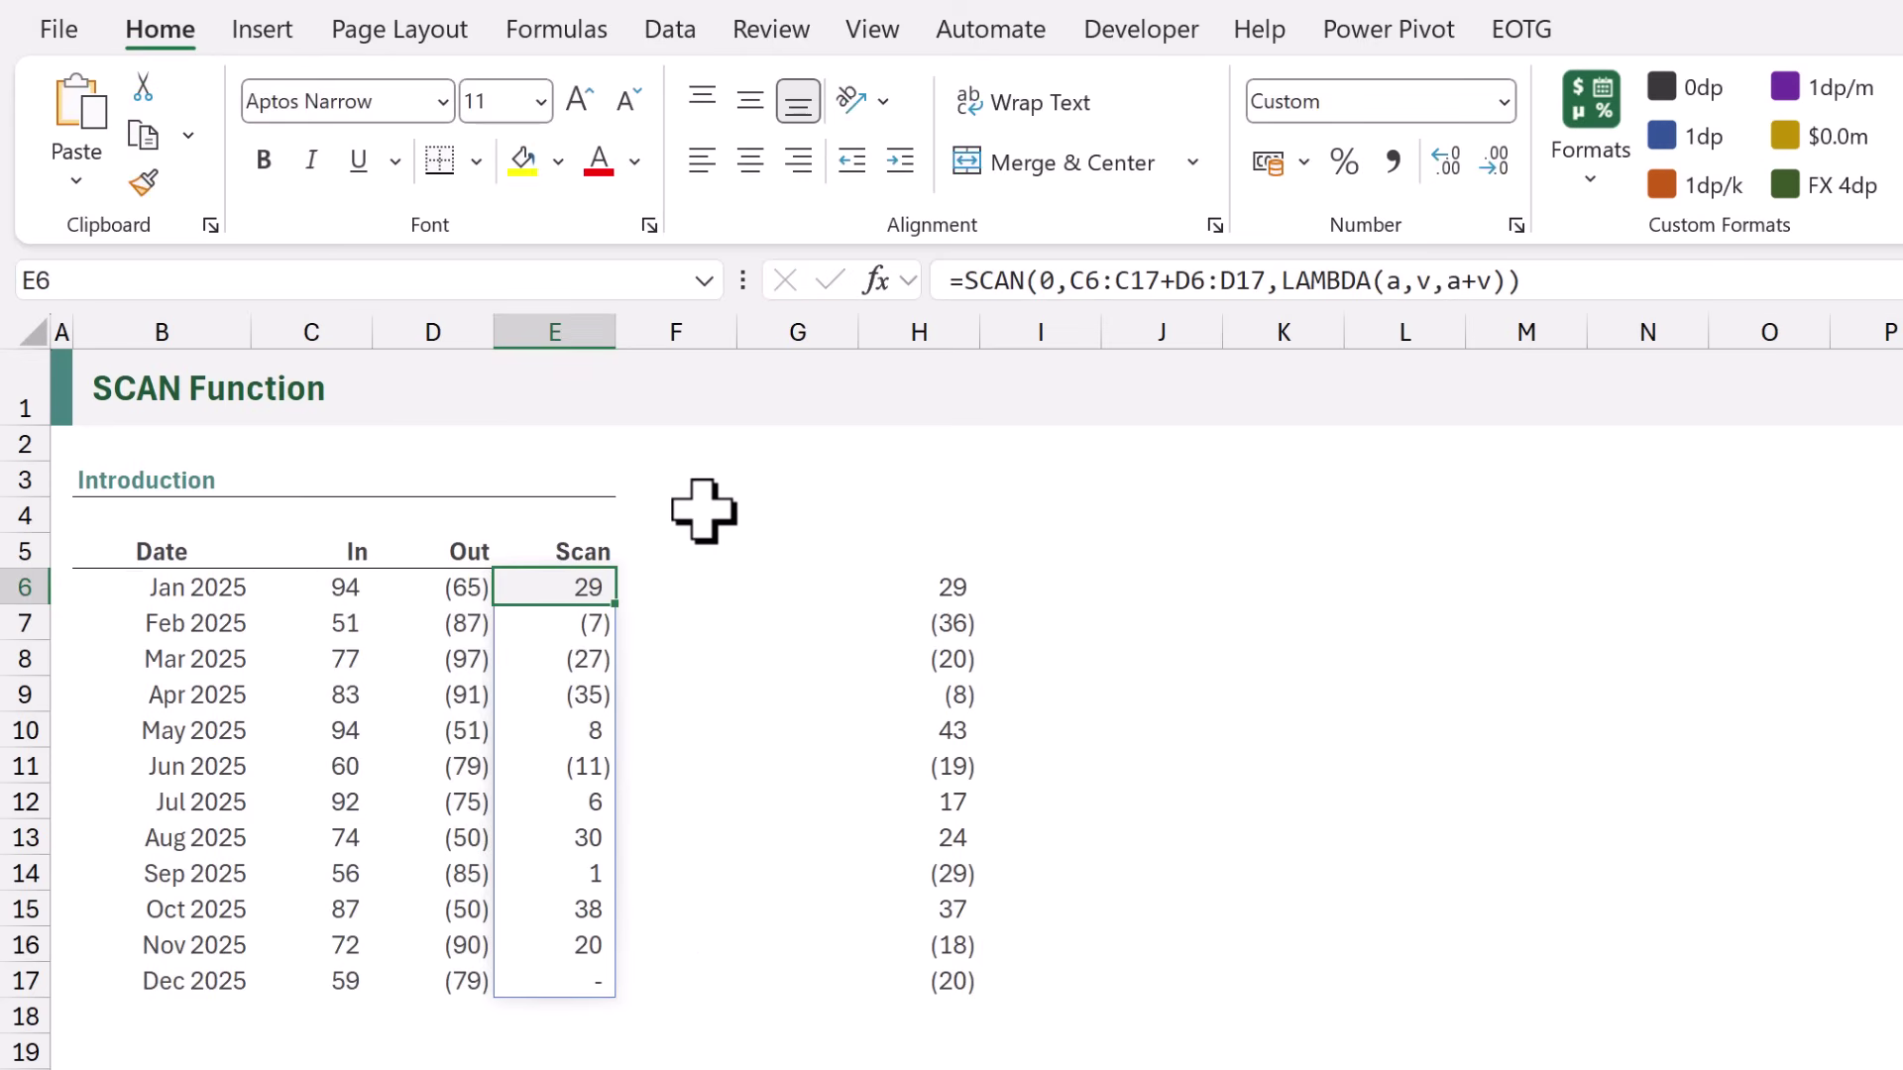
pyautogui.click(950, 587)
pyautogui.press('Delete')
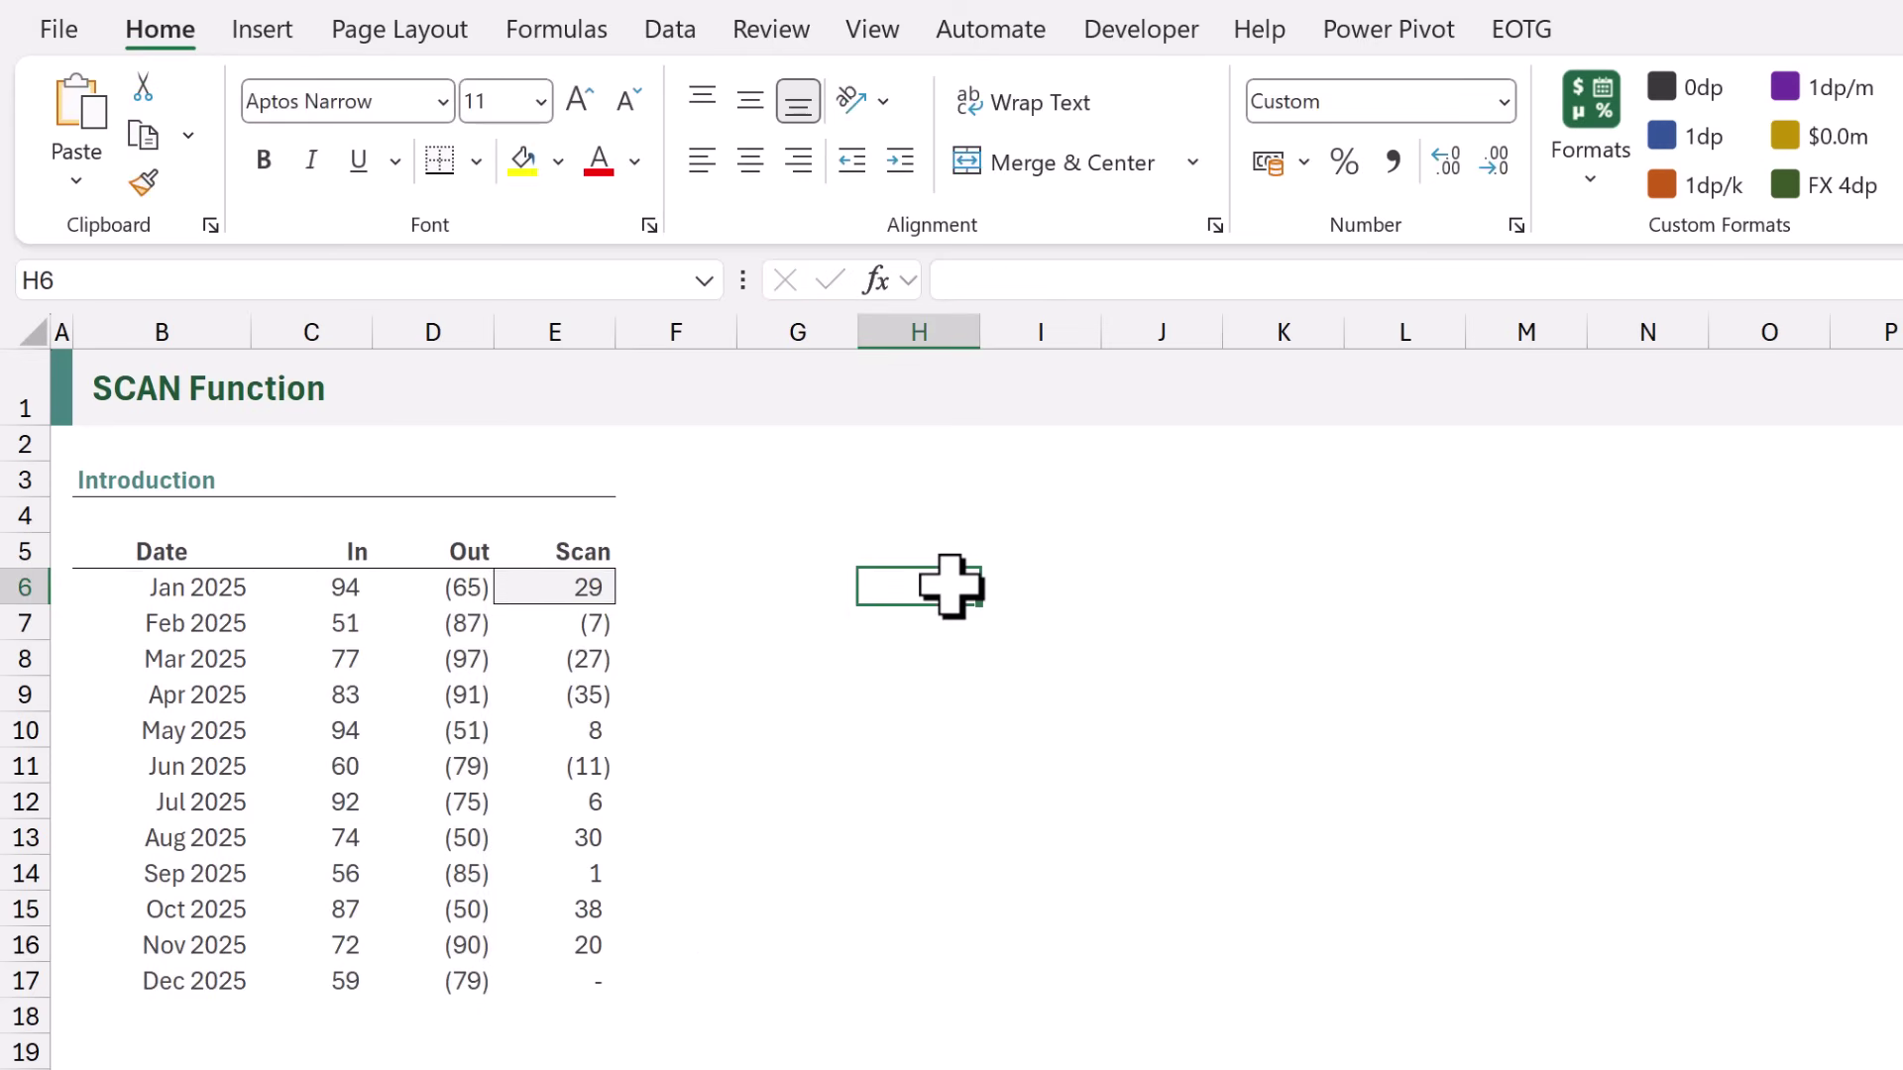
# Replace the a+v calculation inside the E6 formula's LAMBDA with SUM(a,v).
pyautogui.click(546, 587)
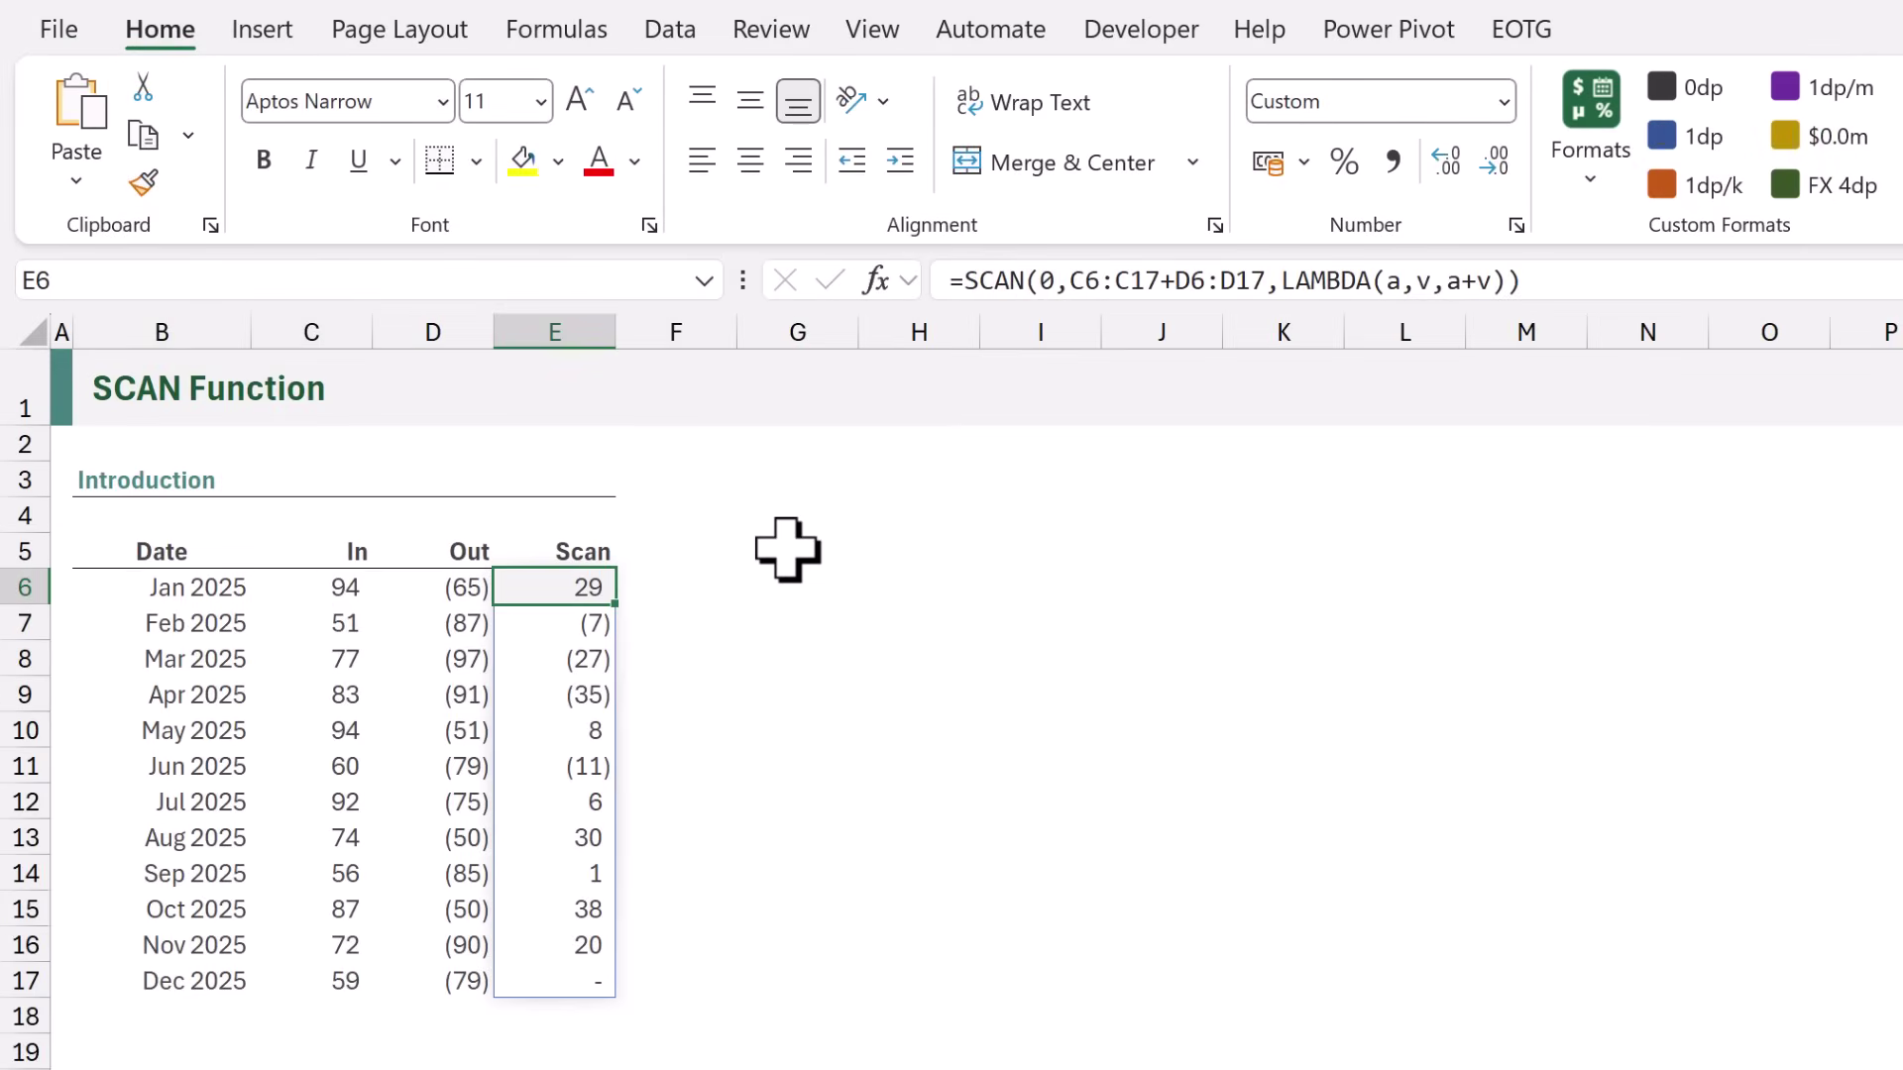
pyautogui.press('F2')
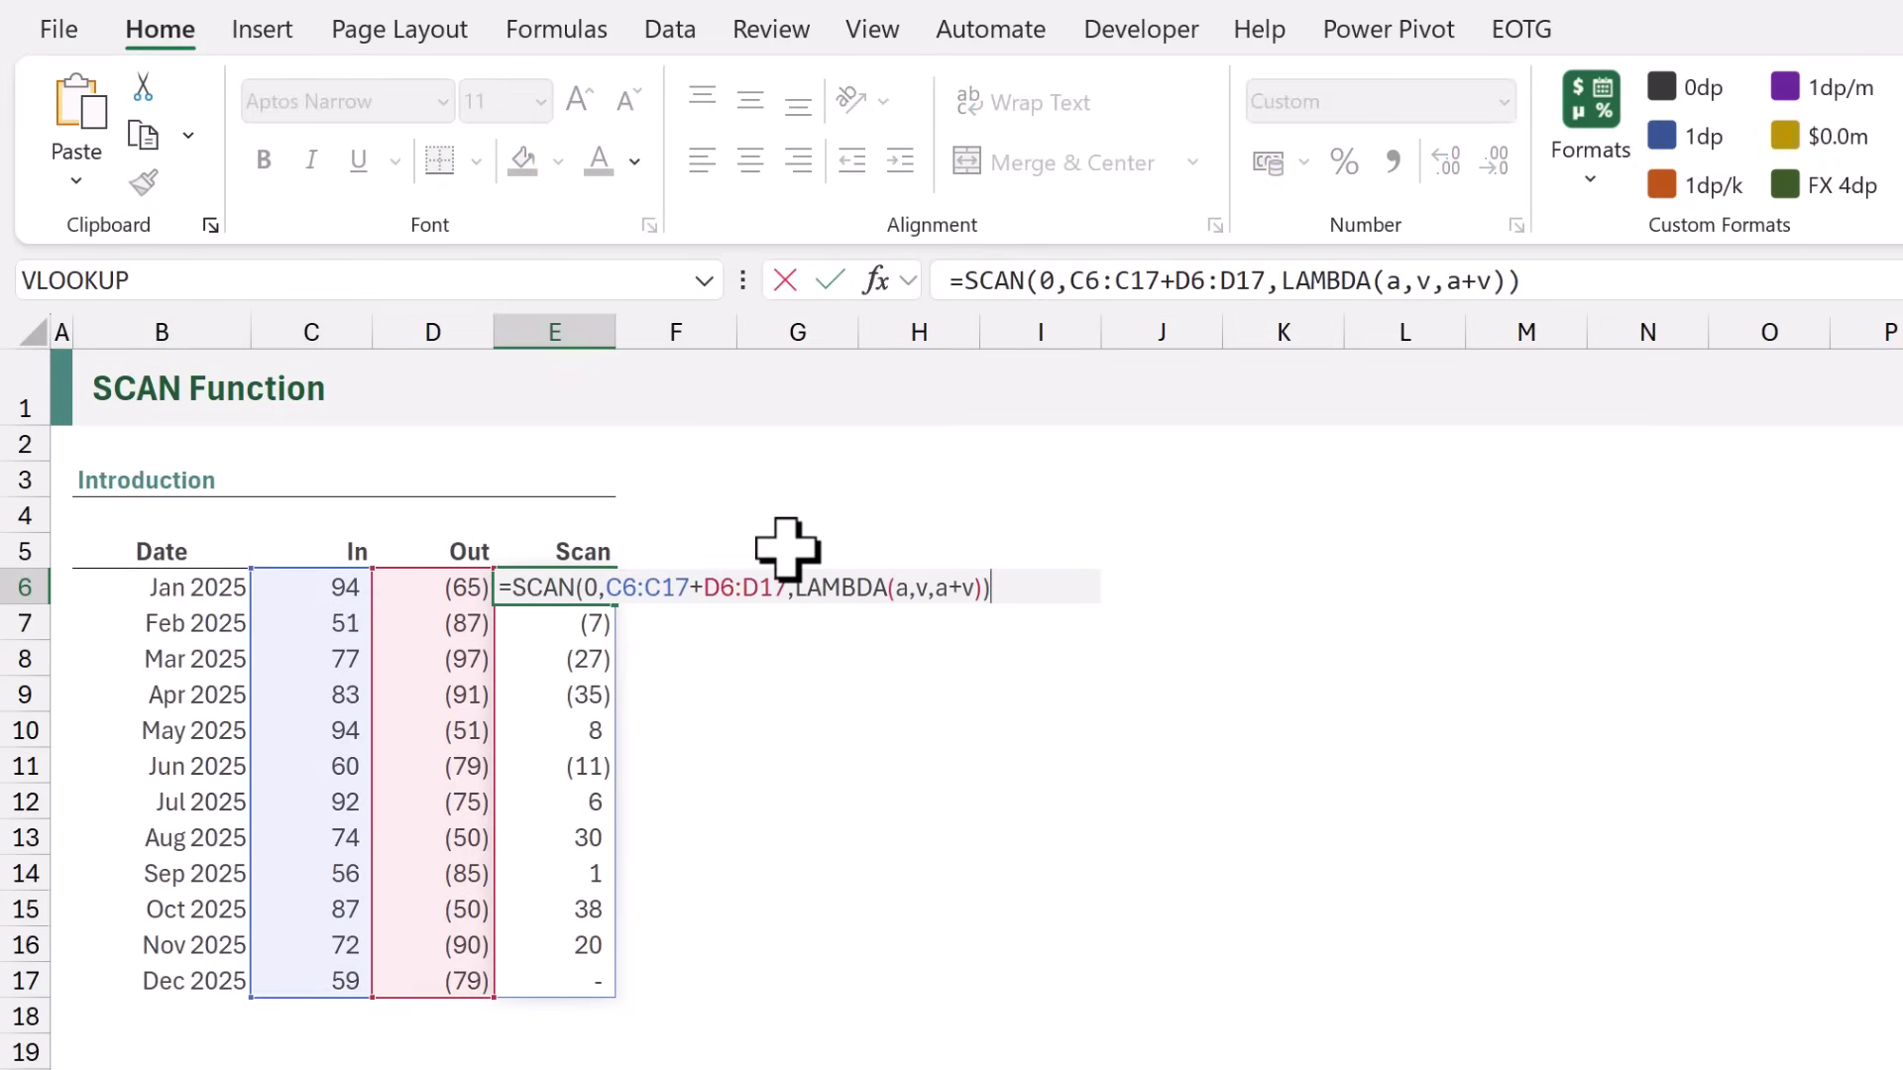
pyautogui.click(936, 589)
pyautogui.press('Delete')
pyautogui.press('Delete')
pyautogui.press('Delete')
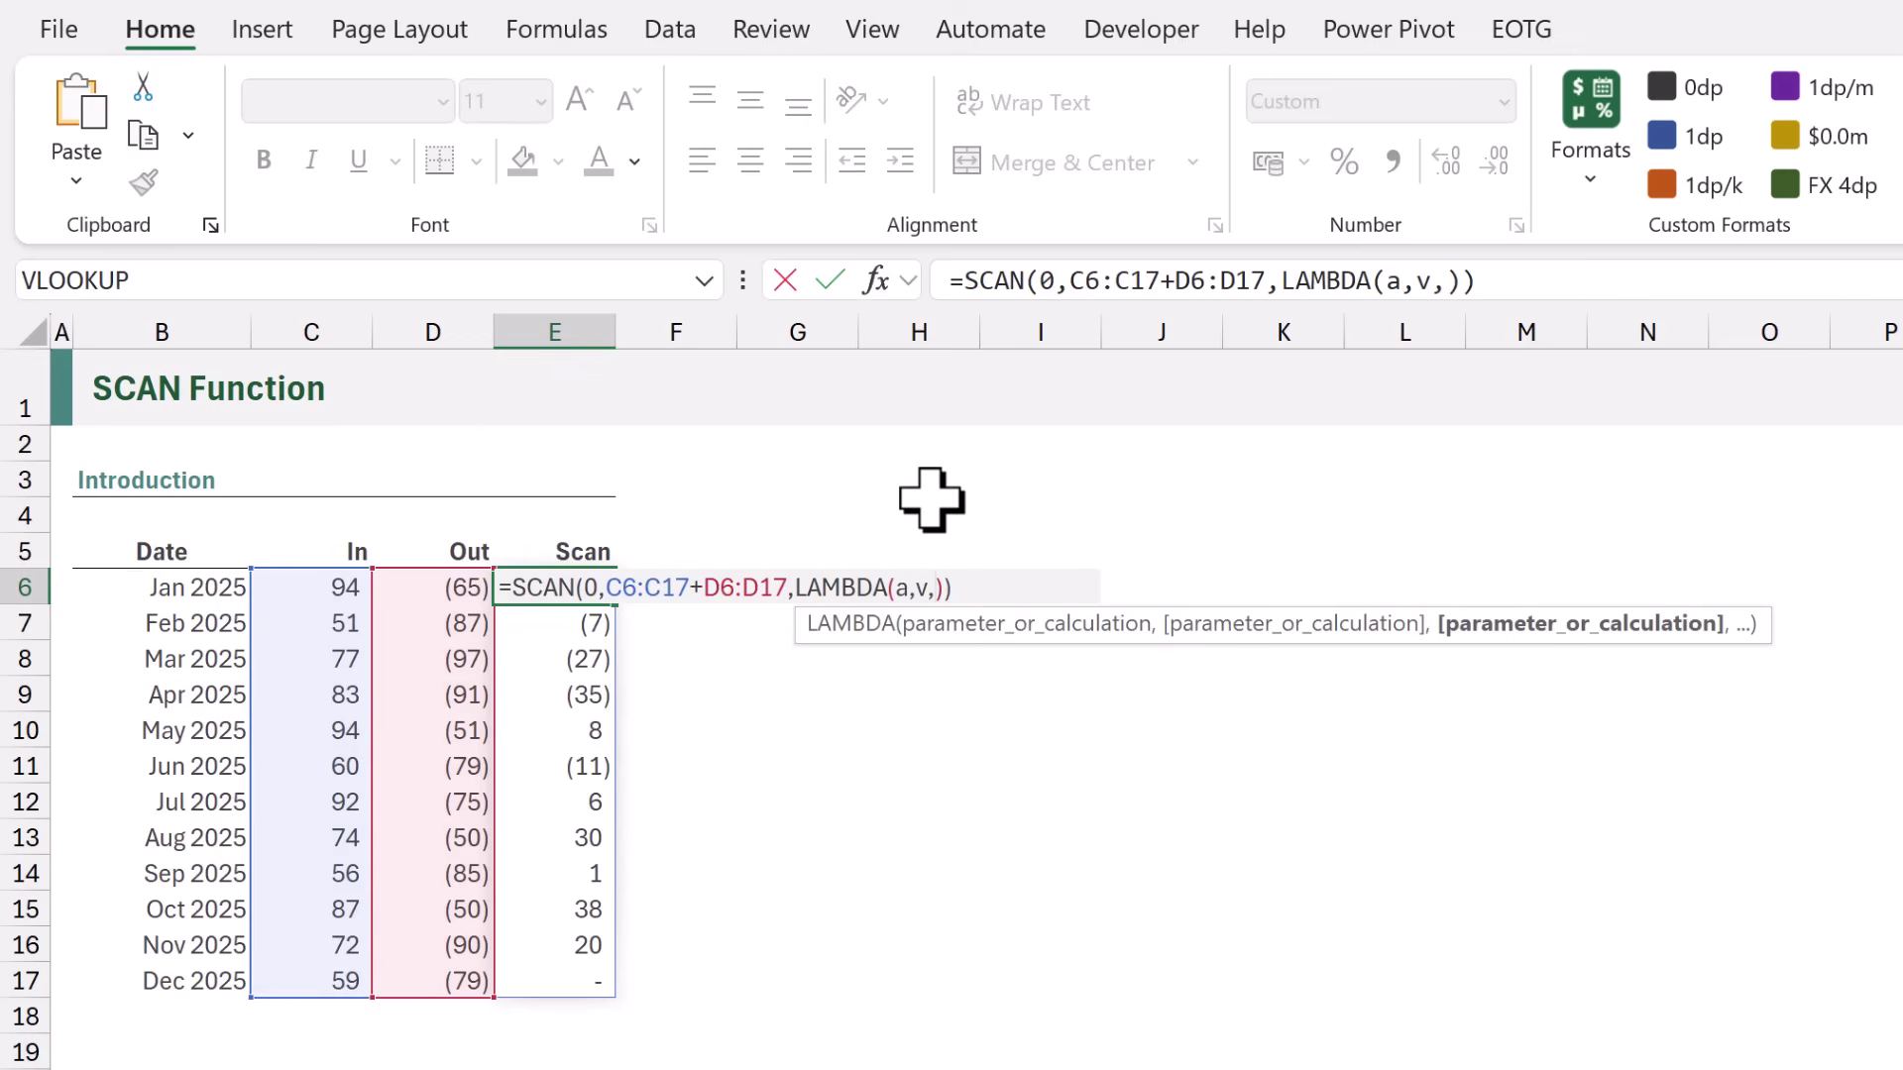
pyautogui.write('SUM(')
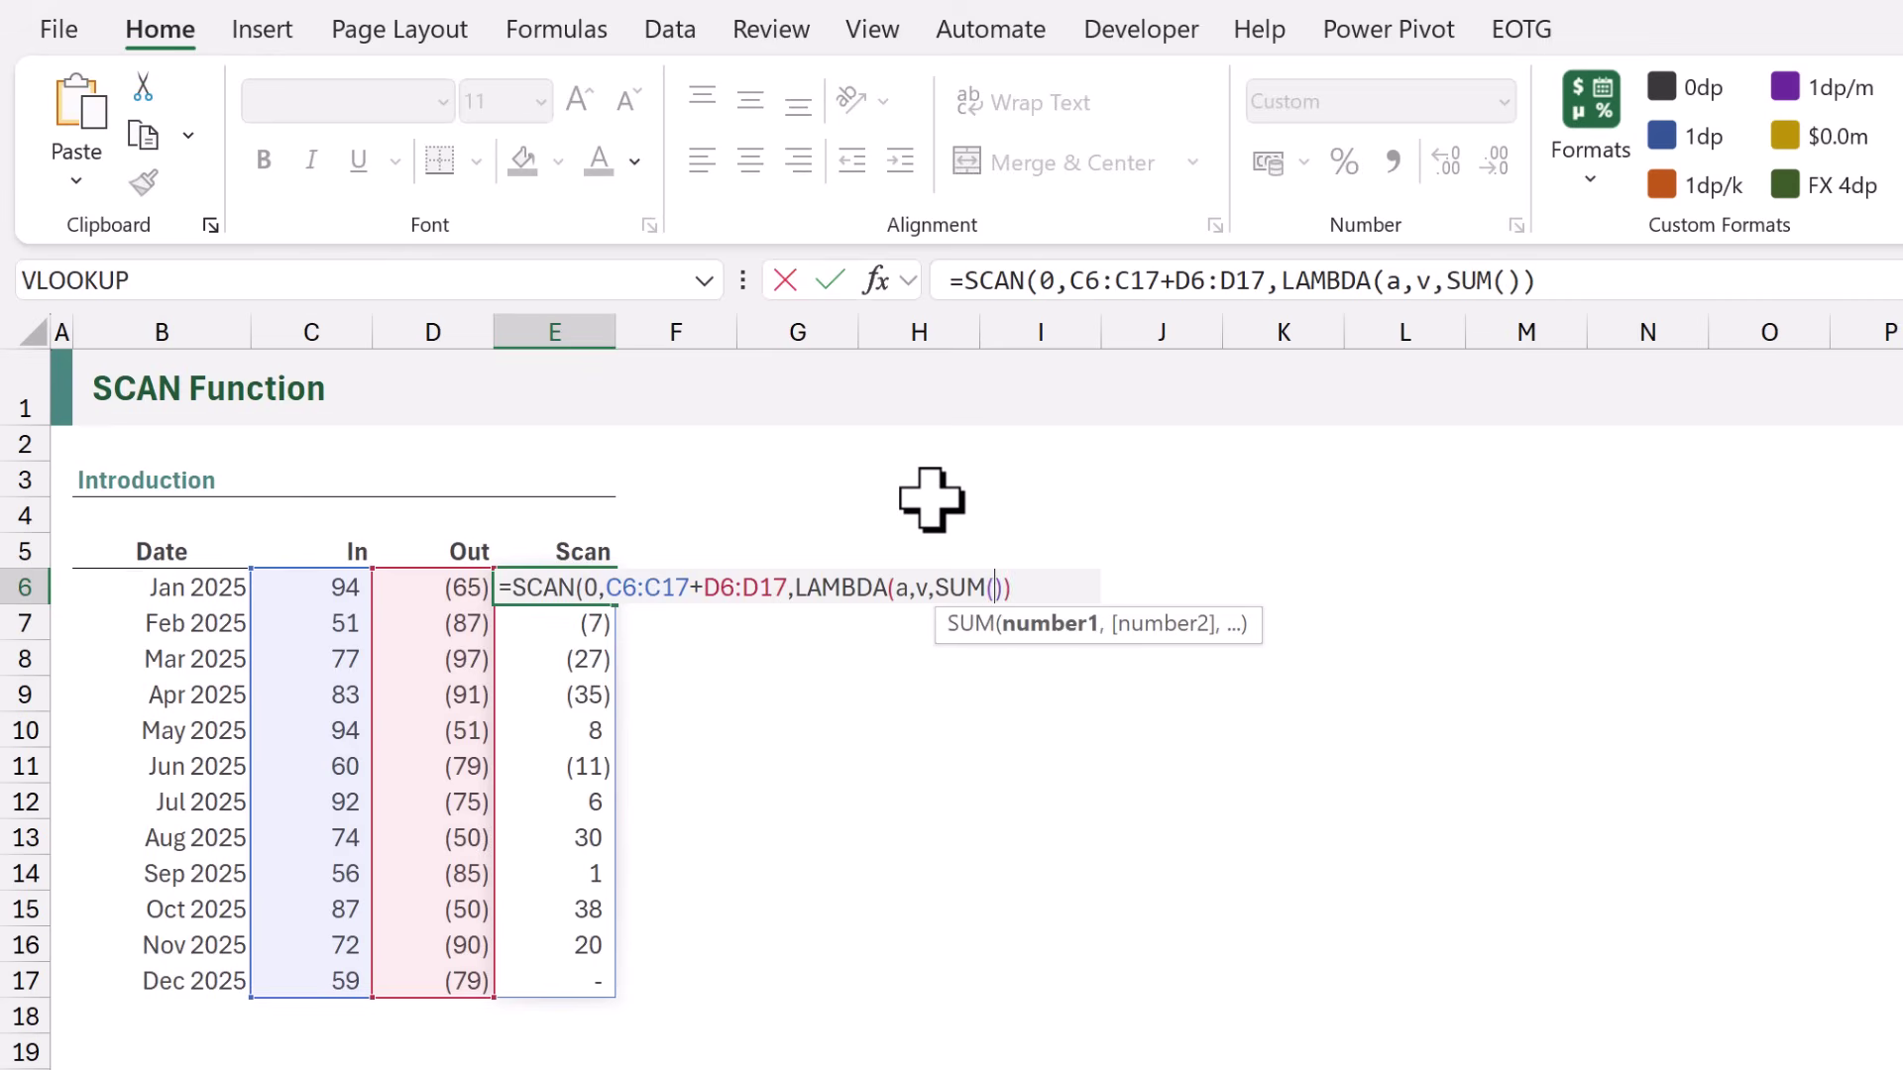
pyautogui.write('a')
pyautogui.write(',')
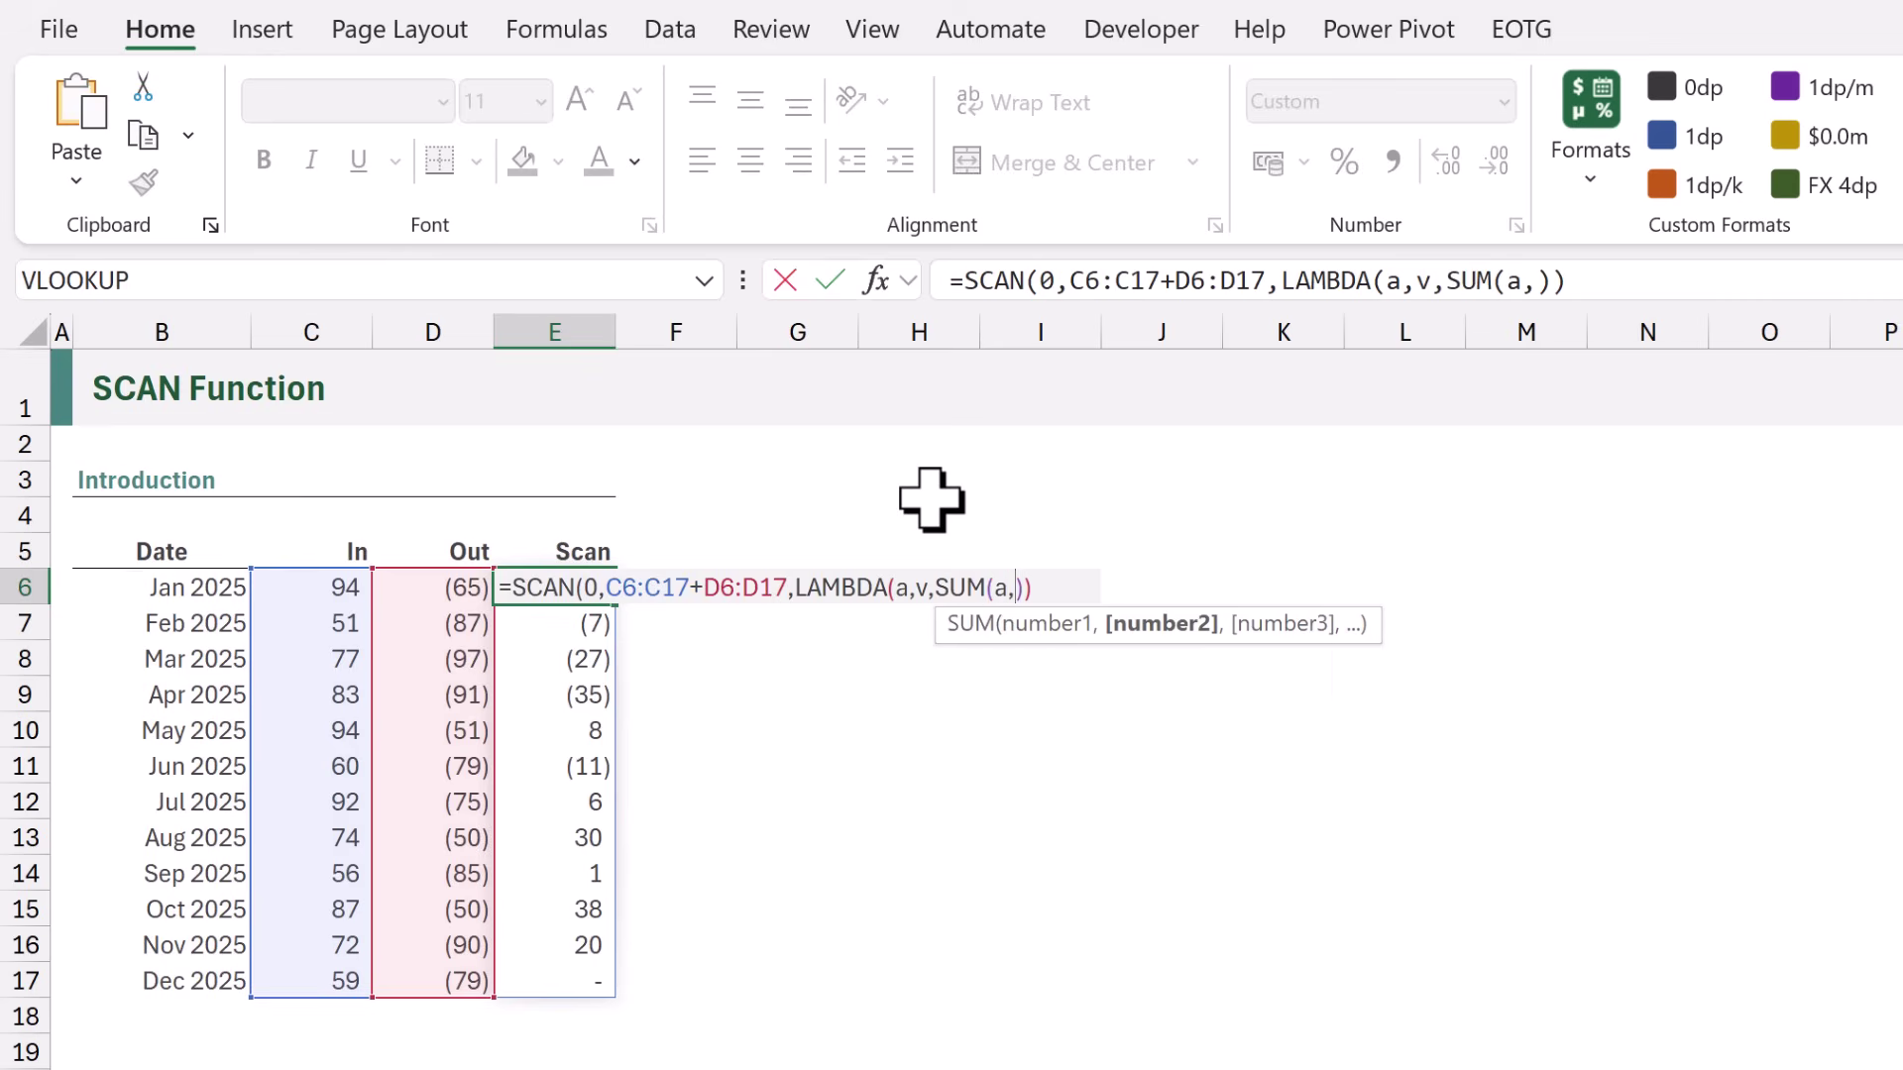
pyautogui.write('v')
pyautogui.press('Escape')
pyautogui.write(')')
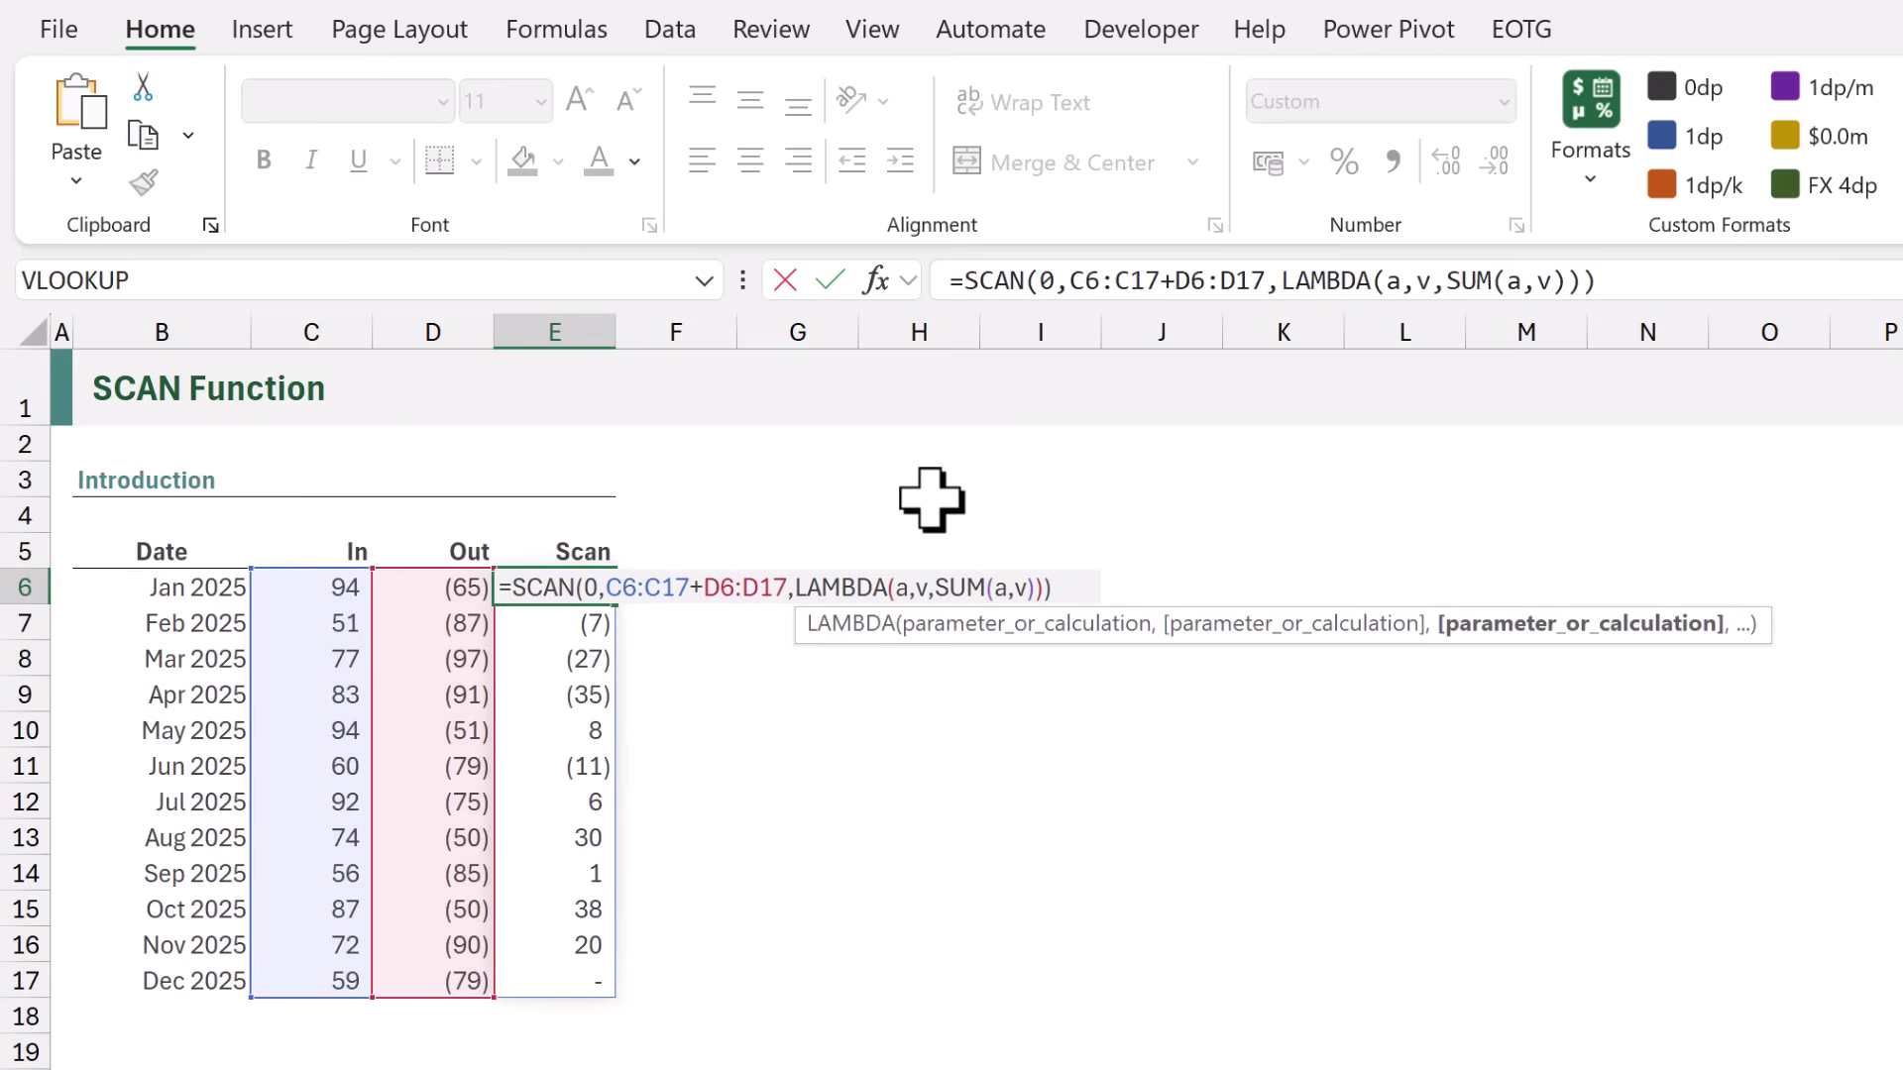
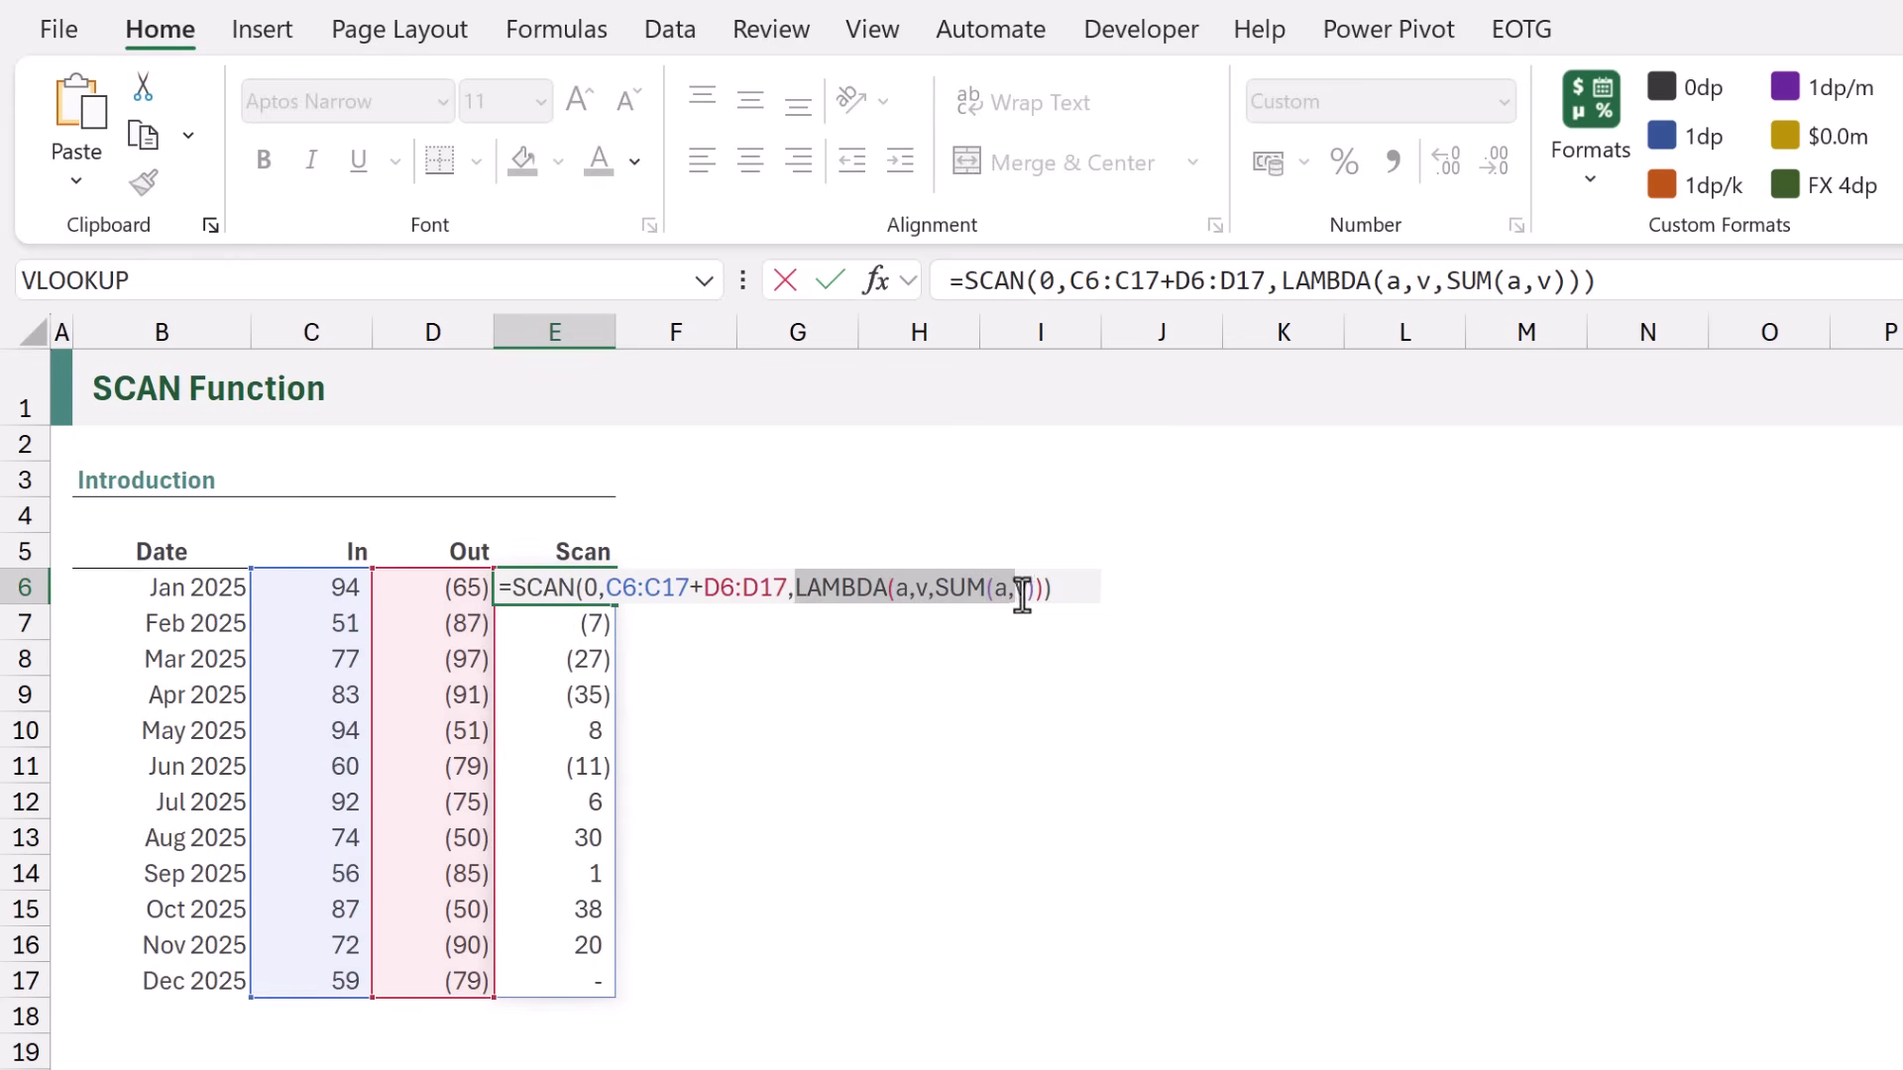
# Replace the entire LAMBDA argument in E6 with SUM, giving =SCAN(0,C6:C17+D6:D17,SUM).
pyautogui.write('SUM')
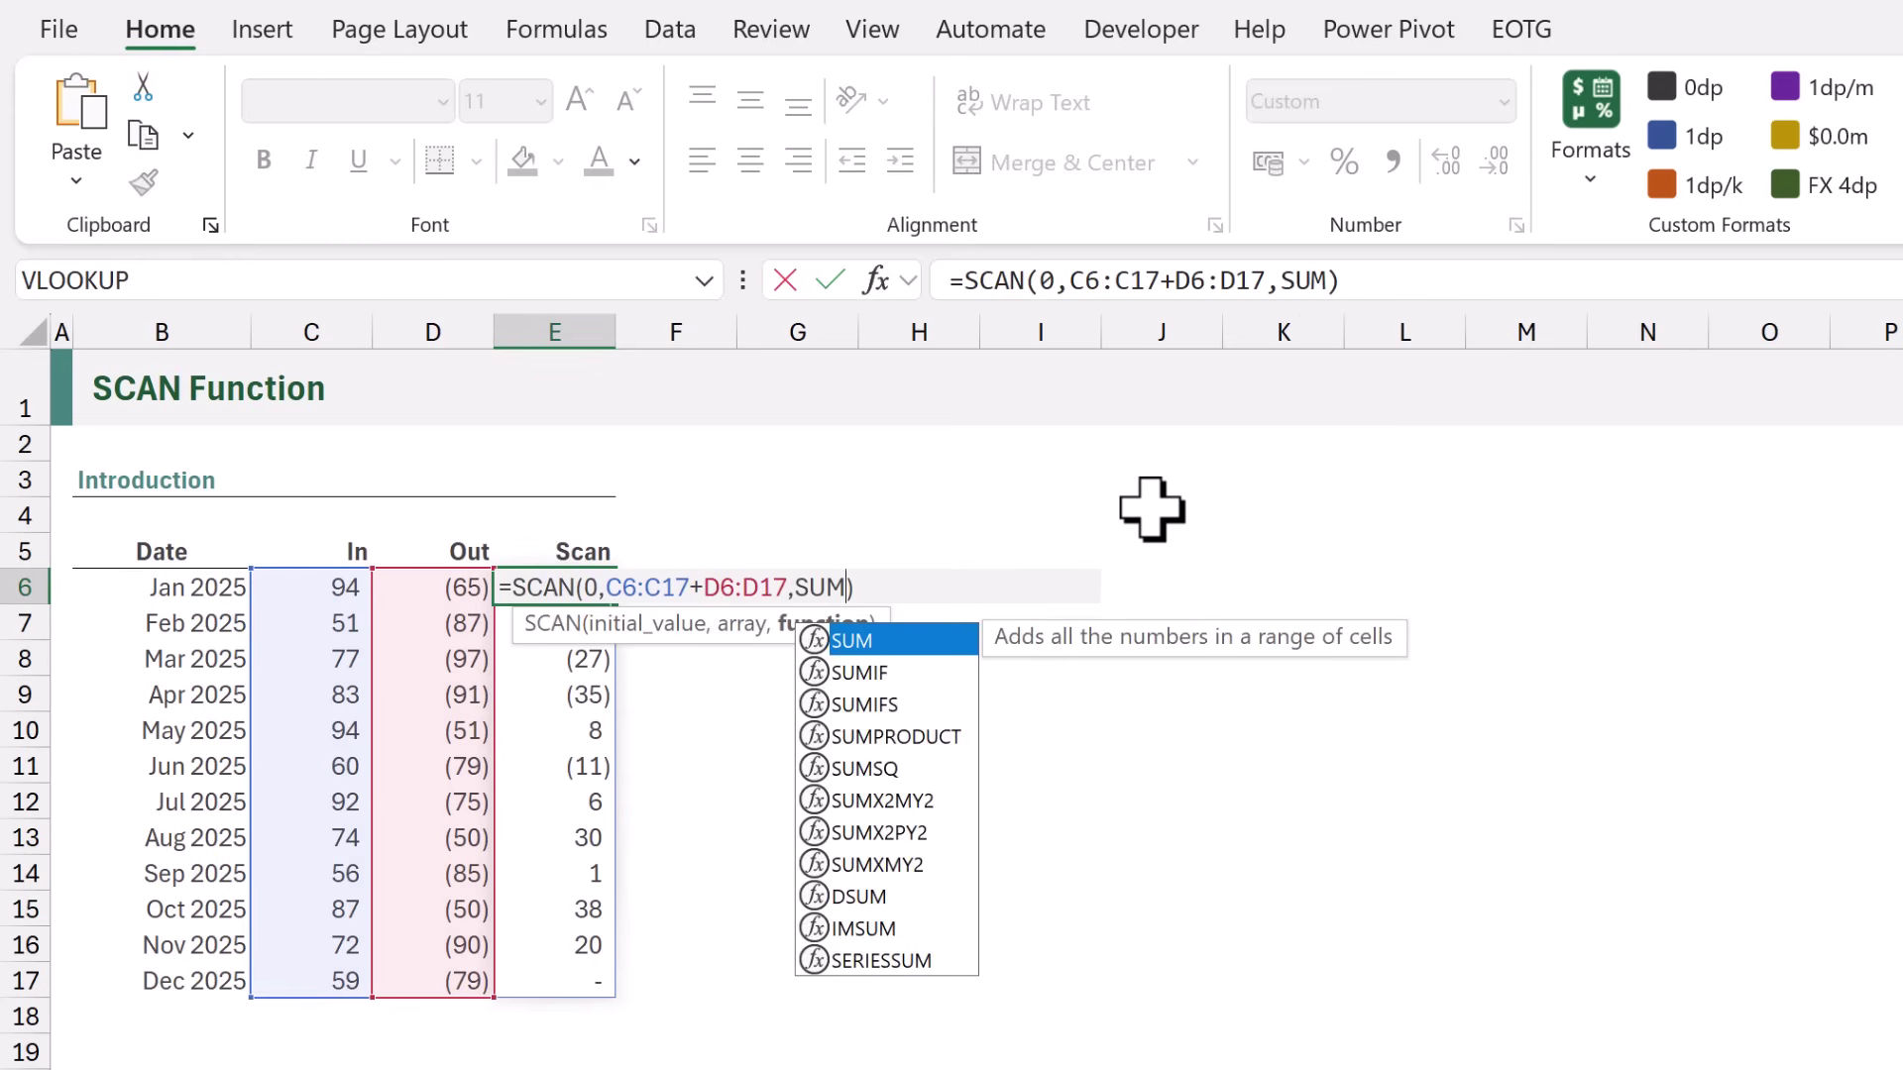
pyautogui.hotkey('ctrl', 'Return')
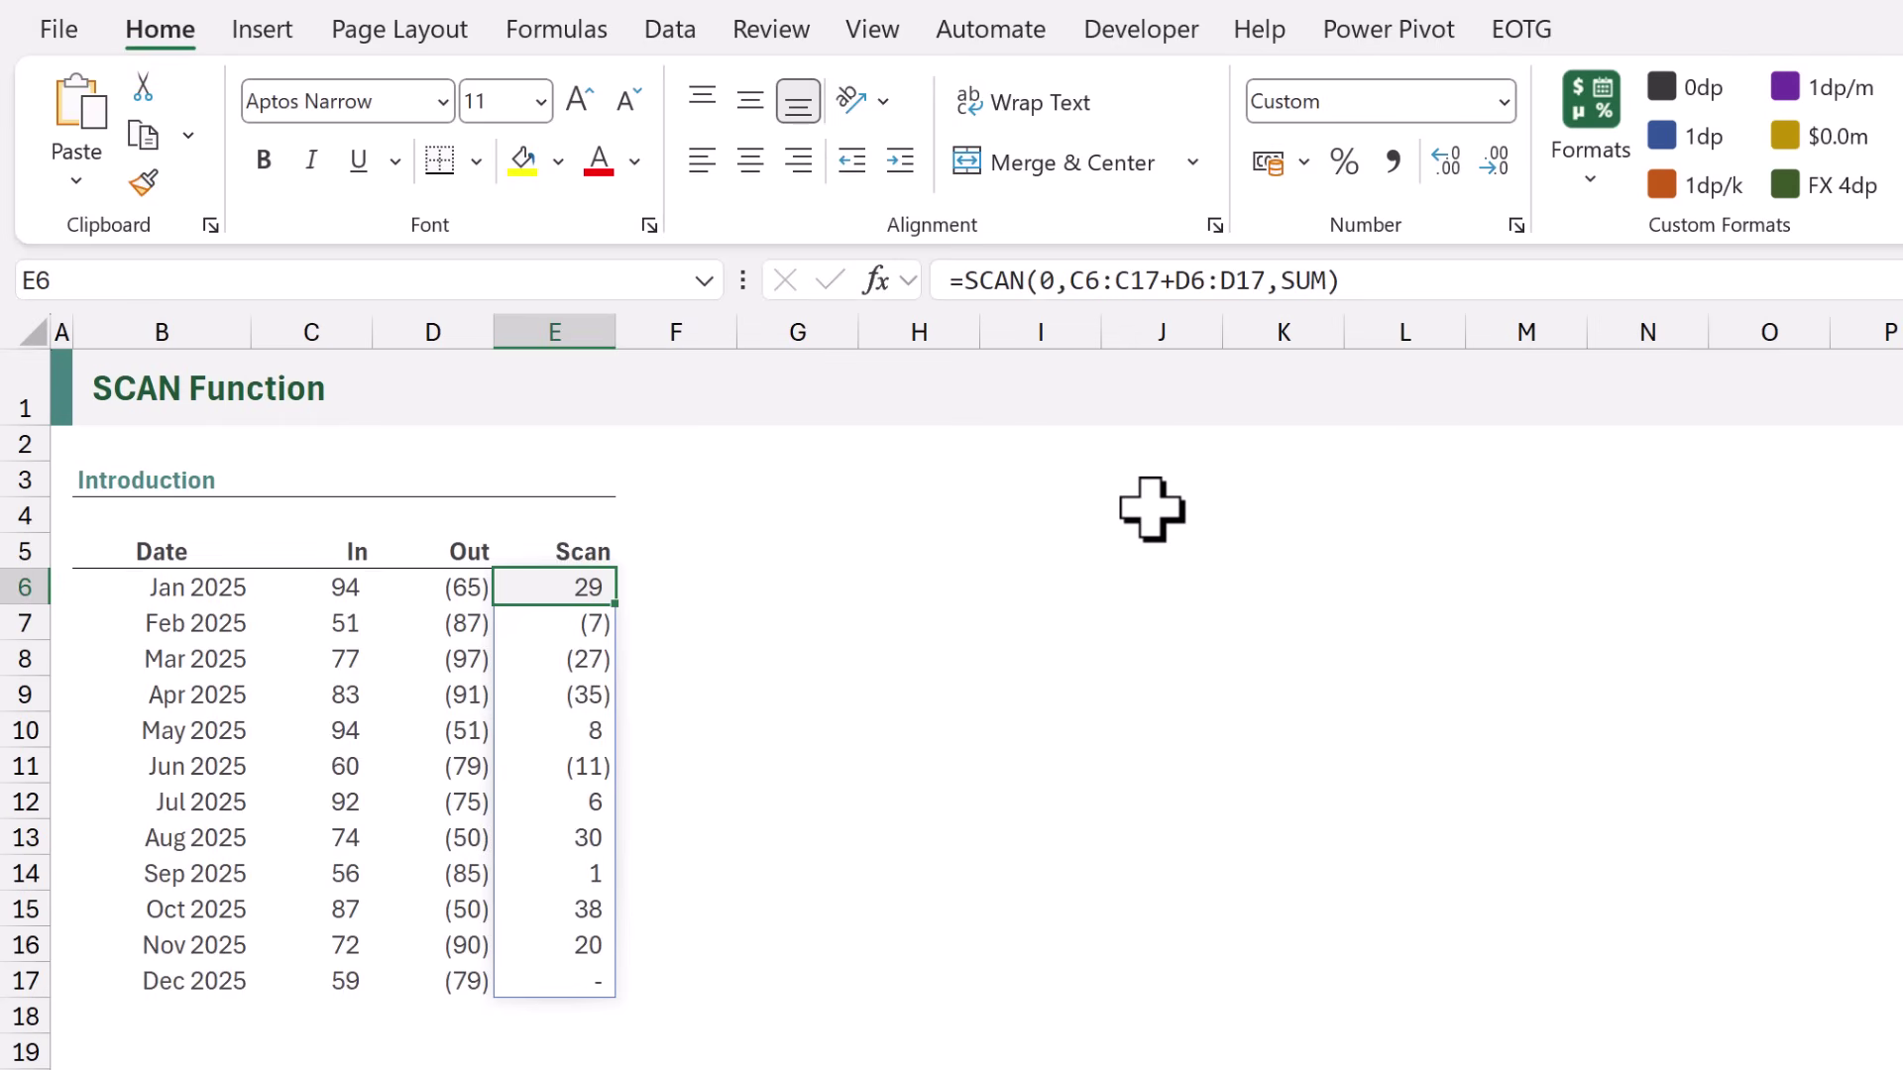
# Replace the SUM function argument in the E6 SCAN formula with COUNT, giving =SCAN(0,C6:C17+D6:D17,COUNT).
pyautogui.press('F2')
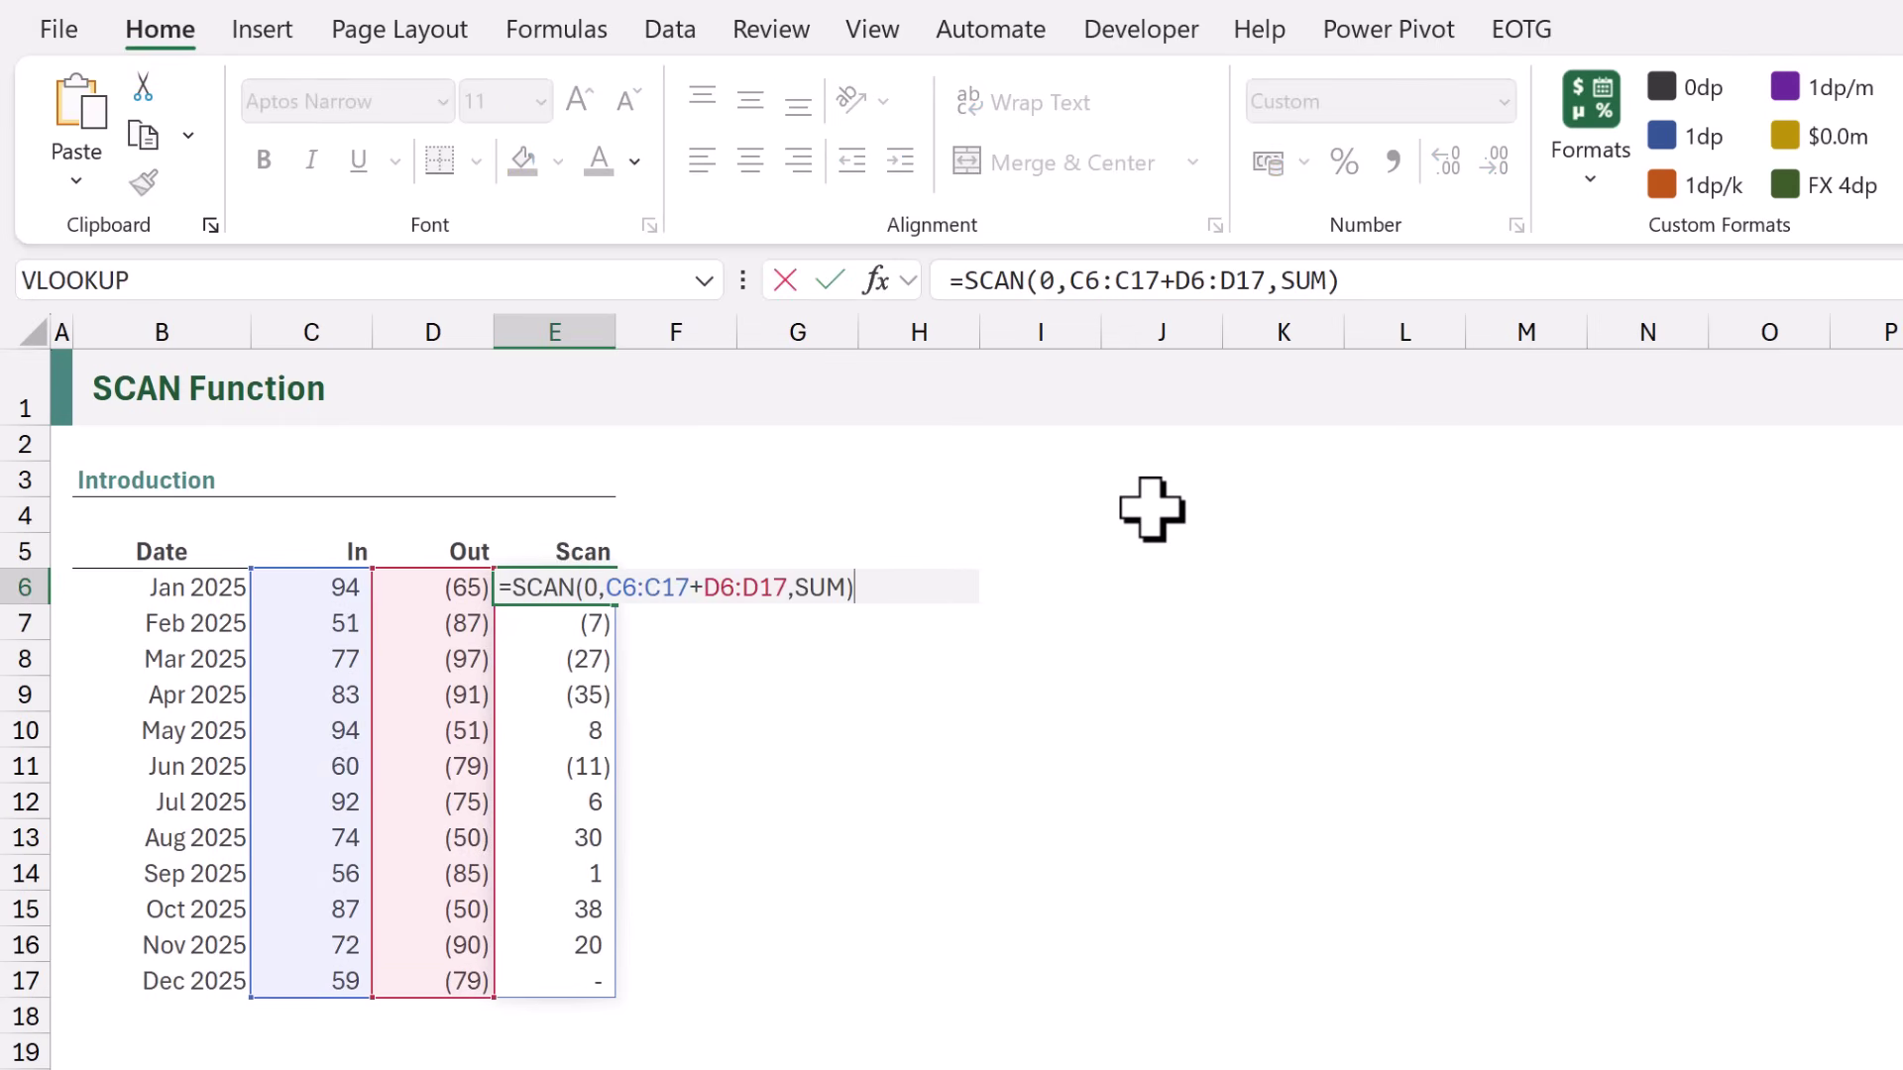
pyautogui.press('Left')
pyautogui.press('BackSpace')
pyautogui.press('BackSpace')
pyautogui.press('BackSpace')
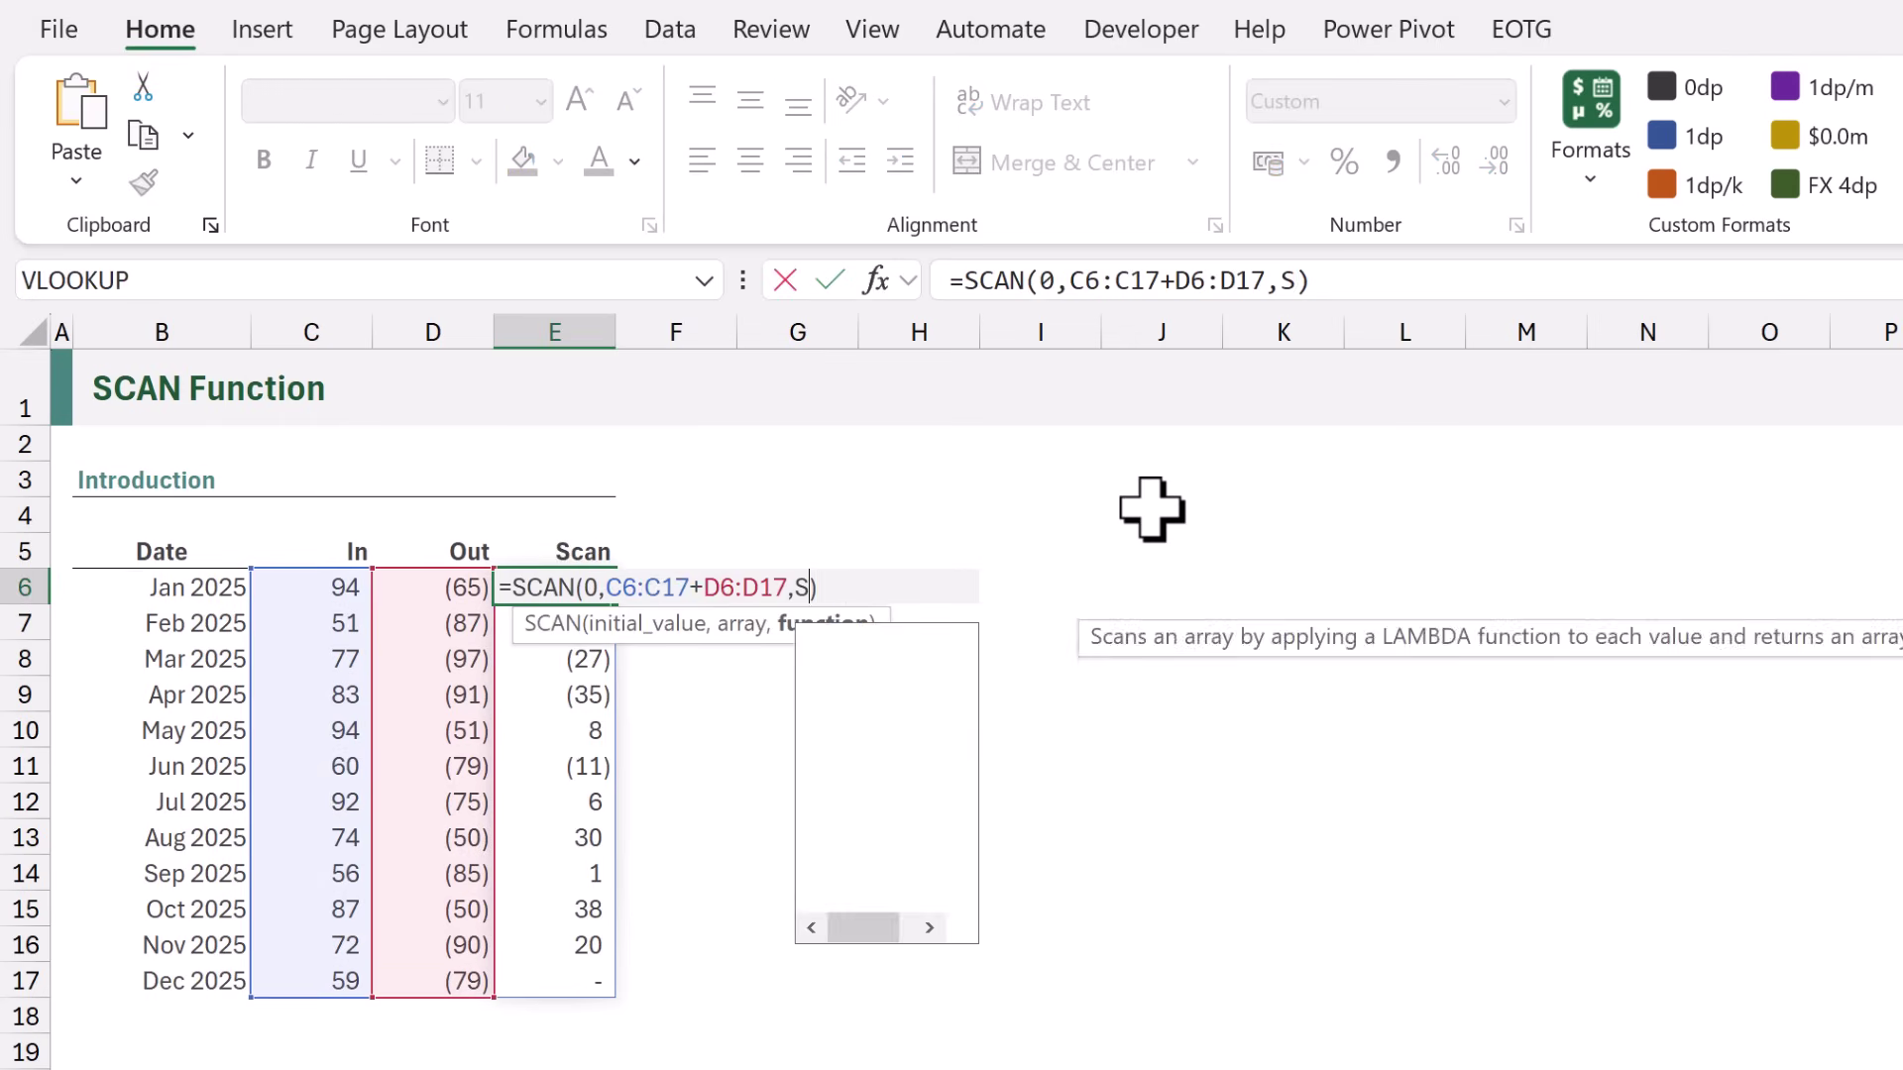
pyautogui.write('COUNT')
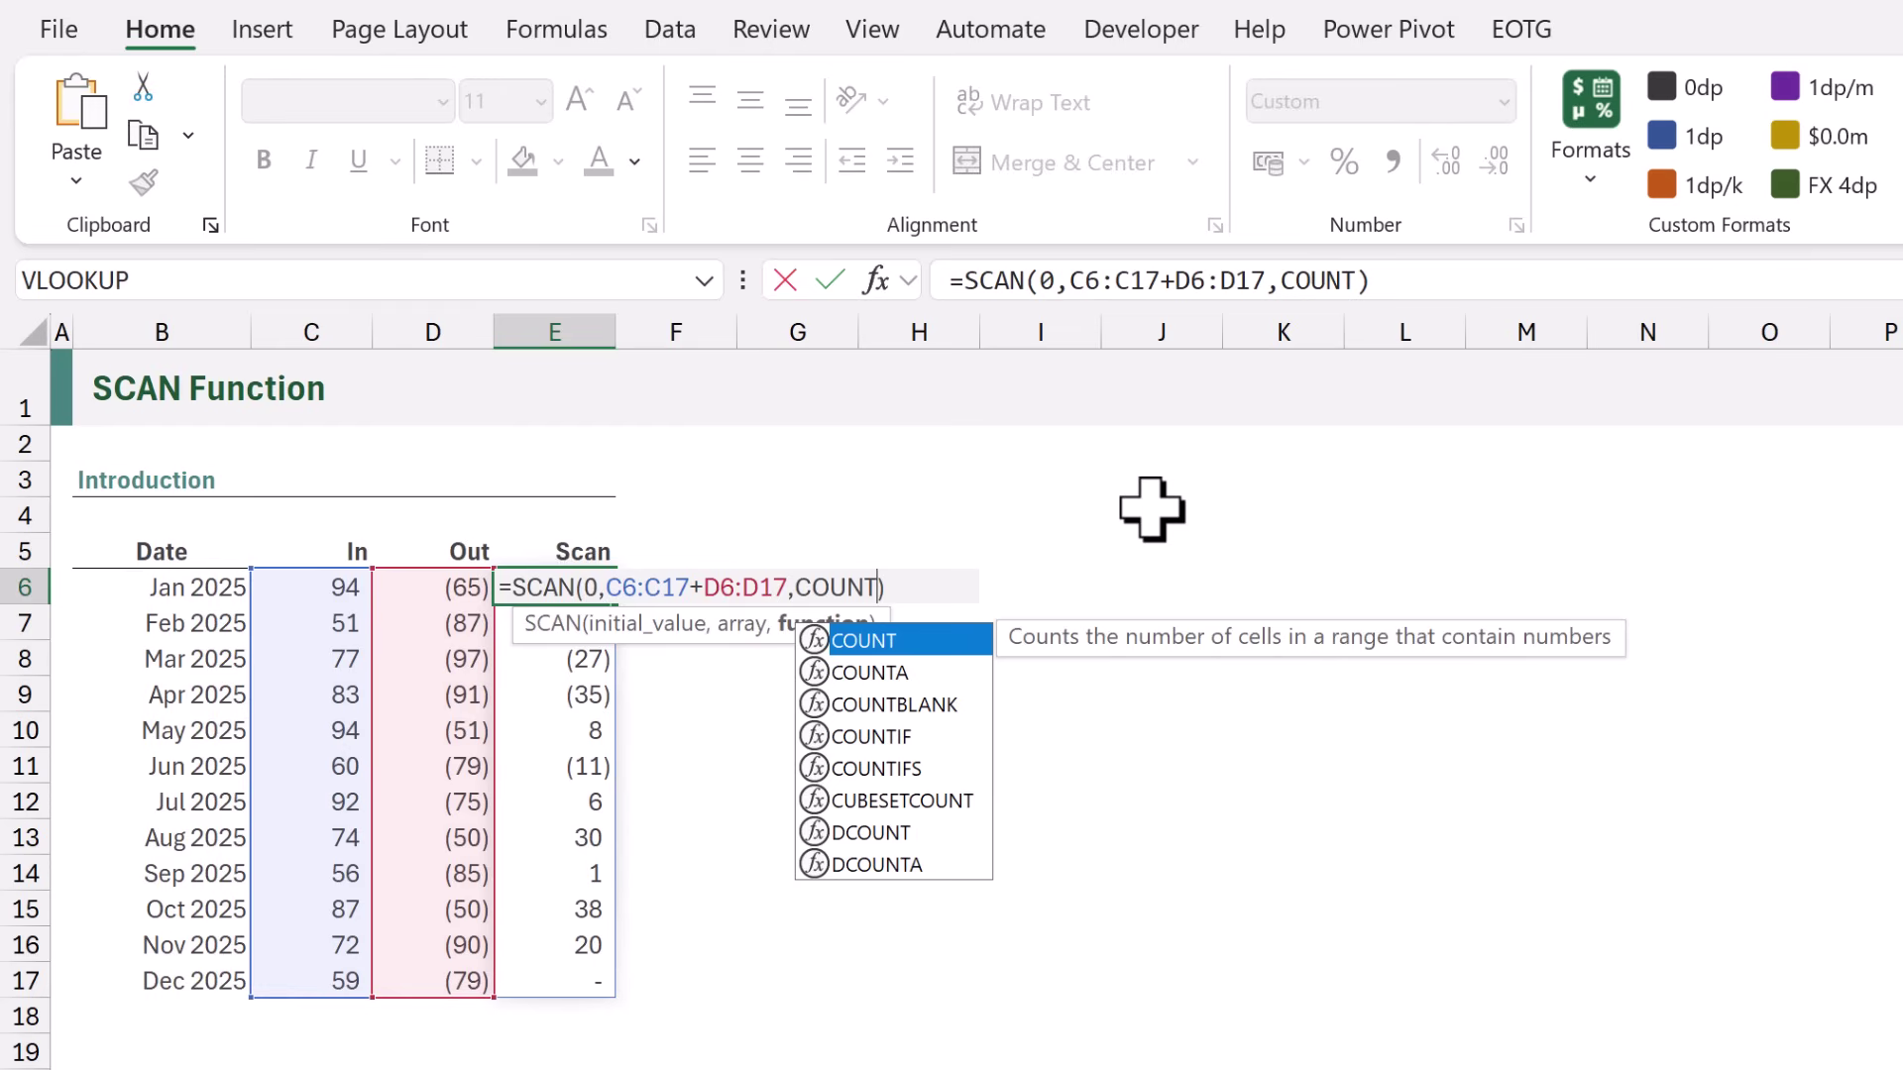
pyautogui.hotkey('ctrl', 'Return')
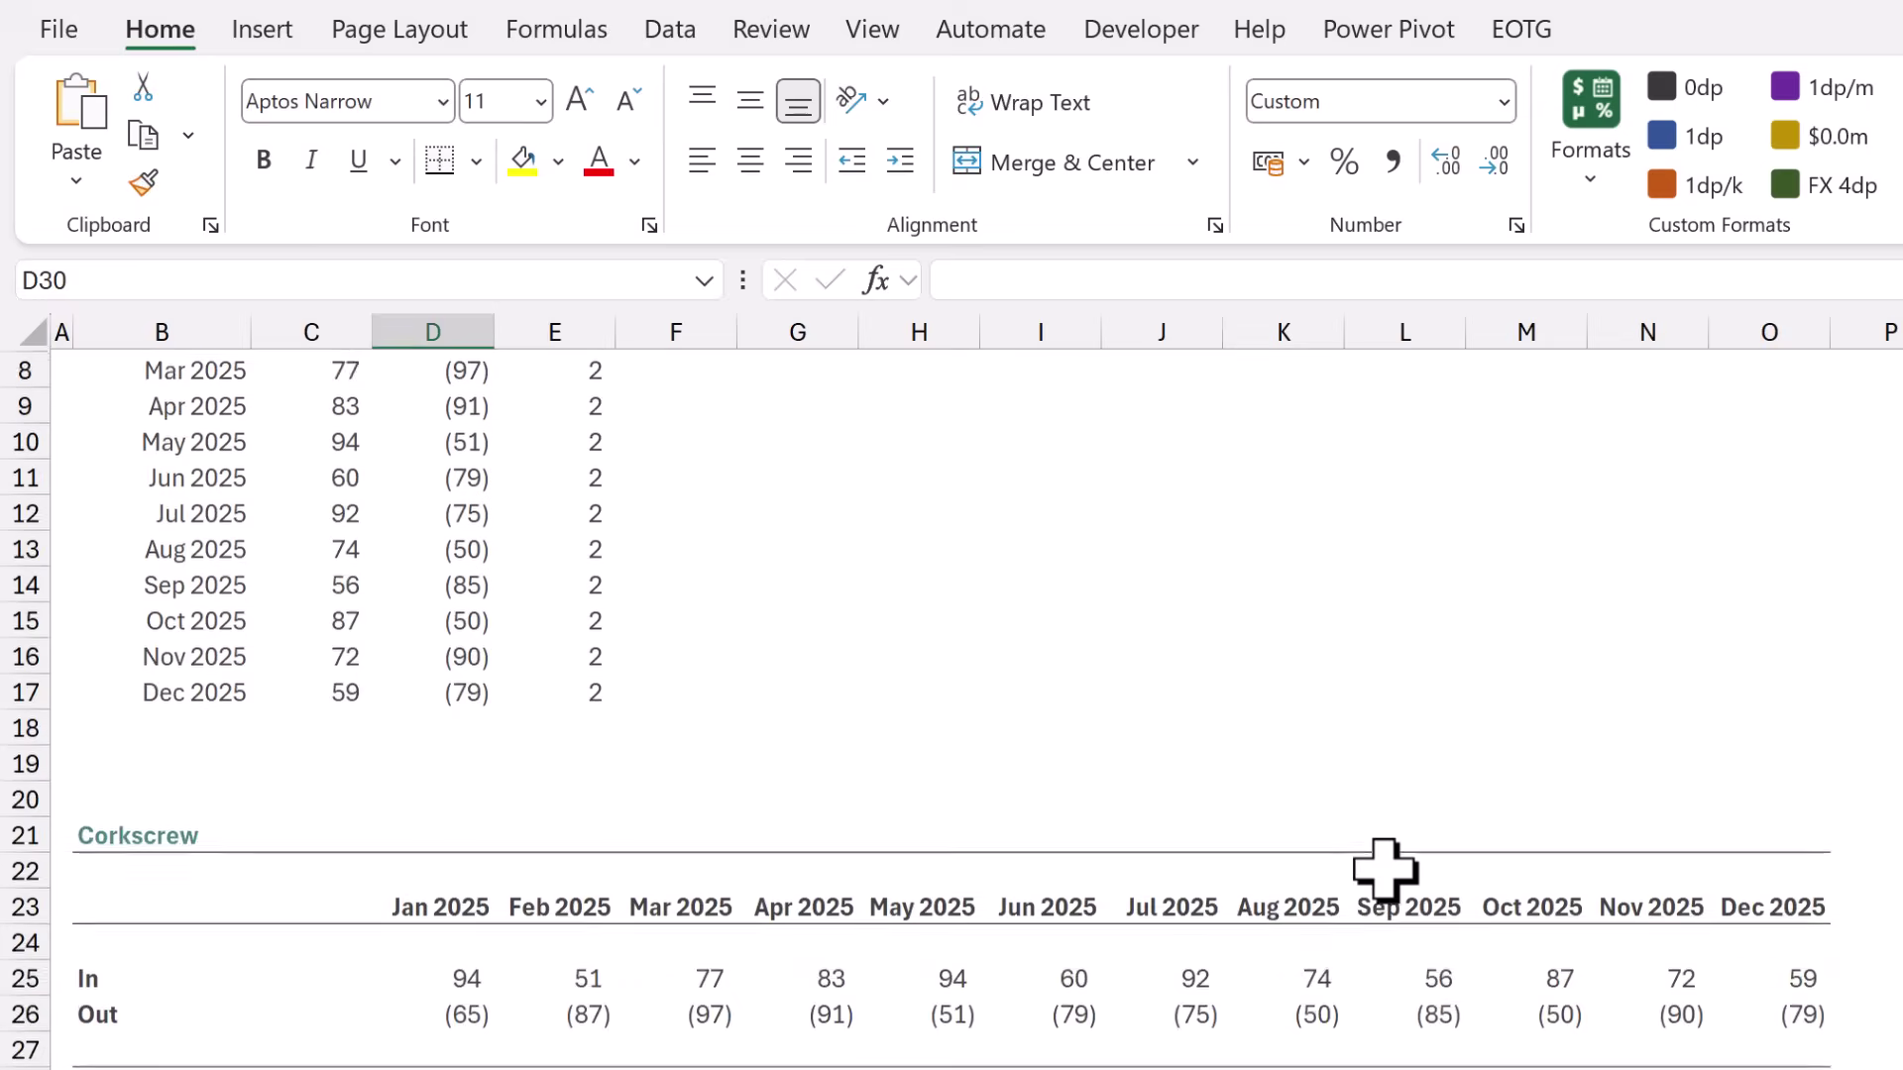
# Calculate the Corkscrew section's monthly Movements in D30 with the array formula =D25:O25+D26:O26.
pyautogui.scroll(-4, 1486, 844)
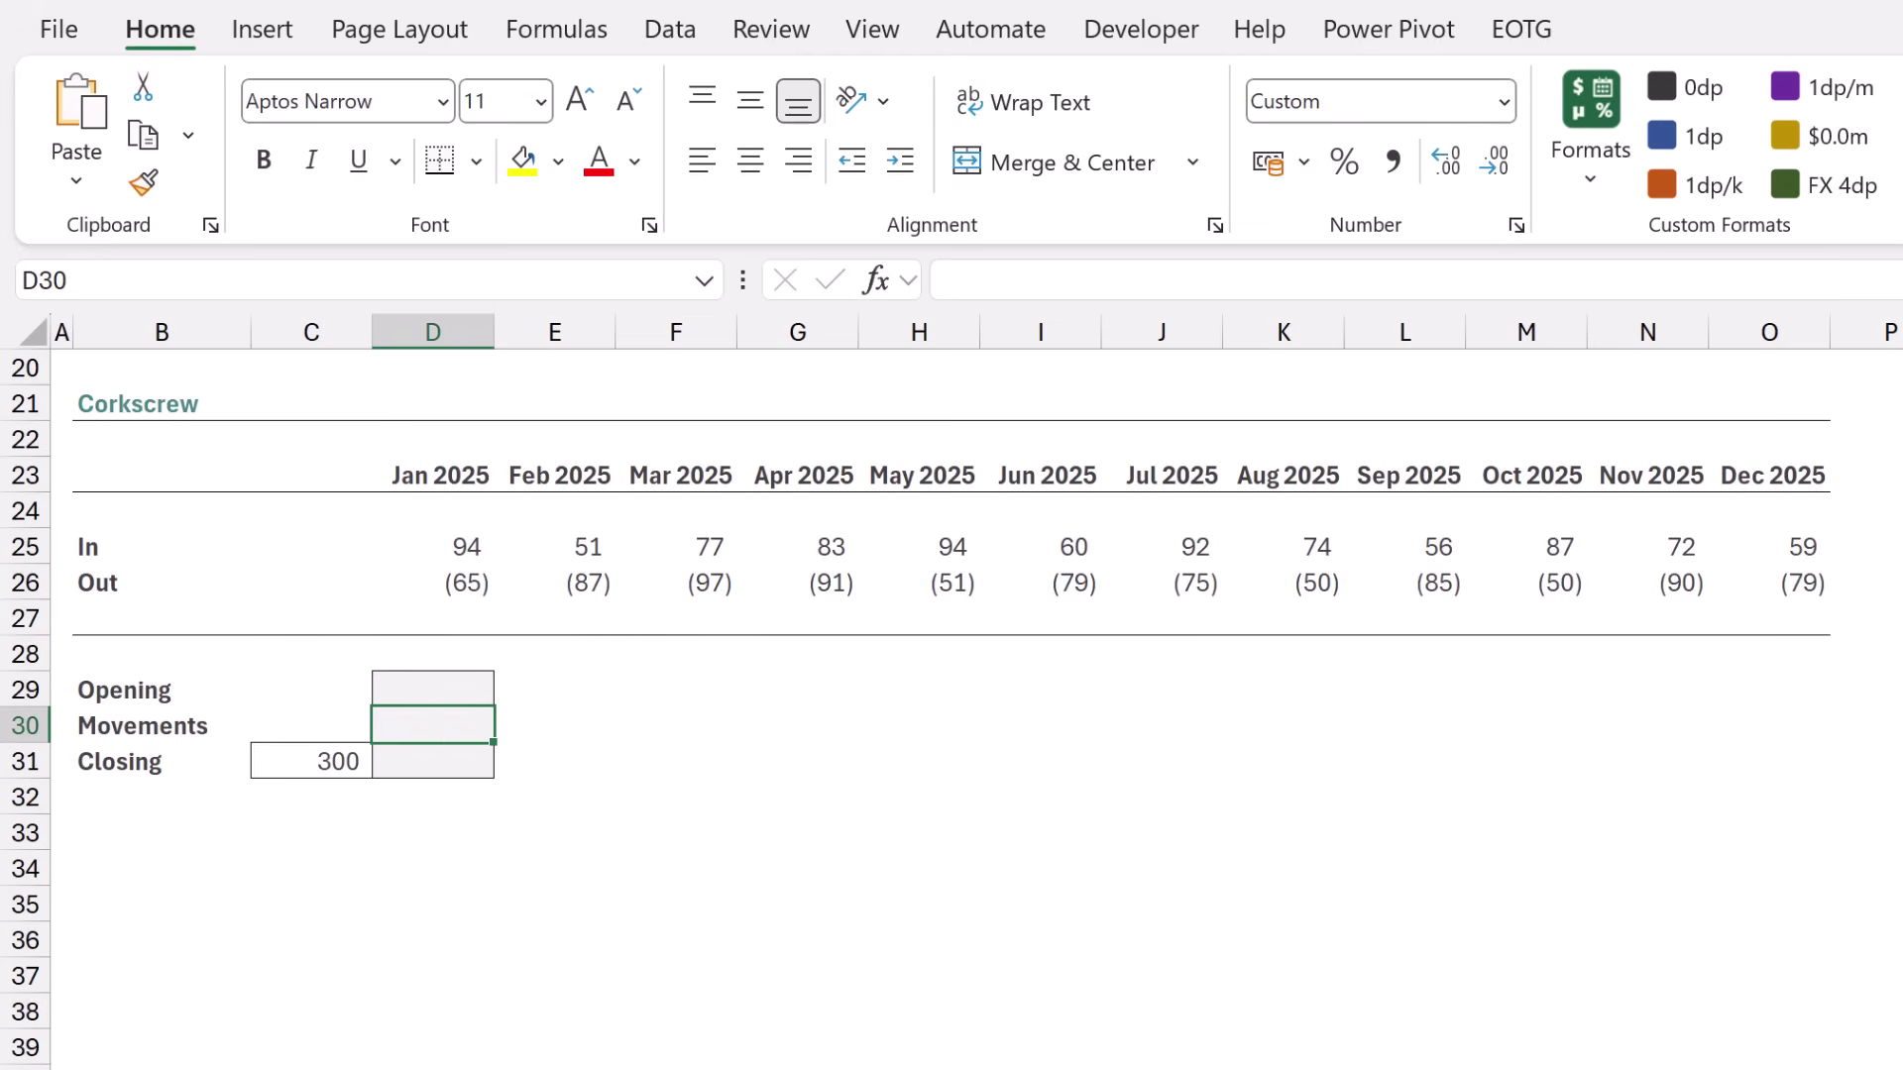
pyautogui.write('=')
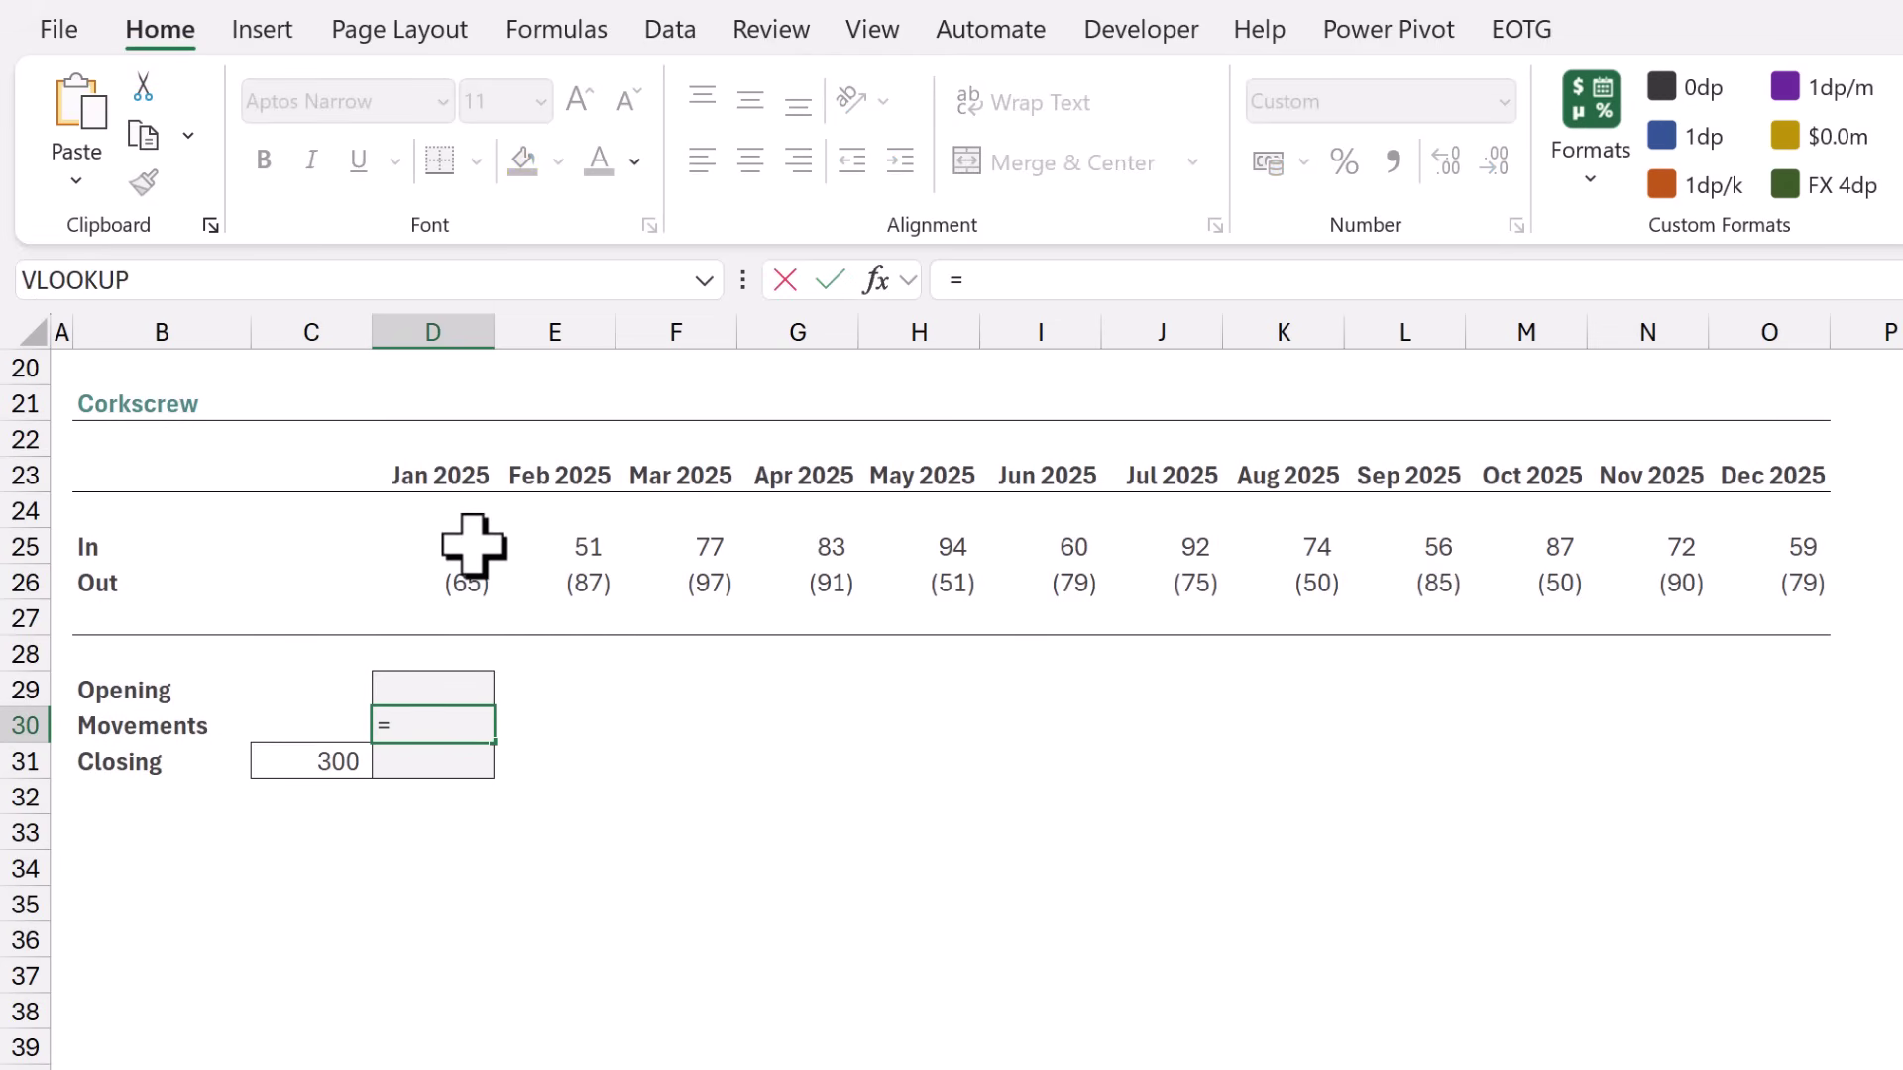
pyautogui.moveTo(472, 544); pyautogui.dragTo(1775, 541)
pyautogui.write('+')
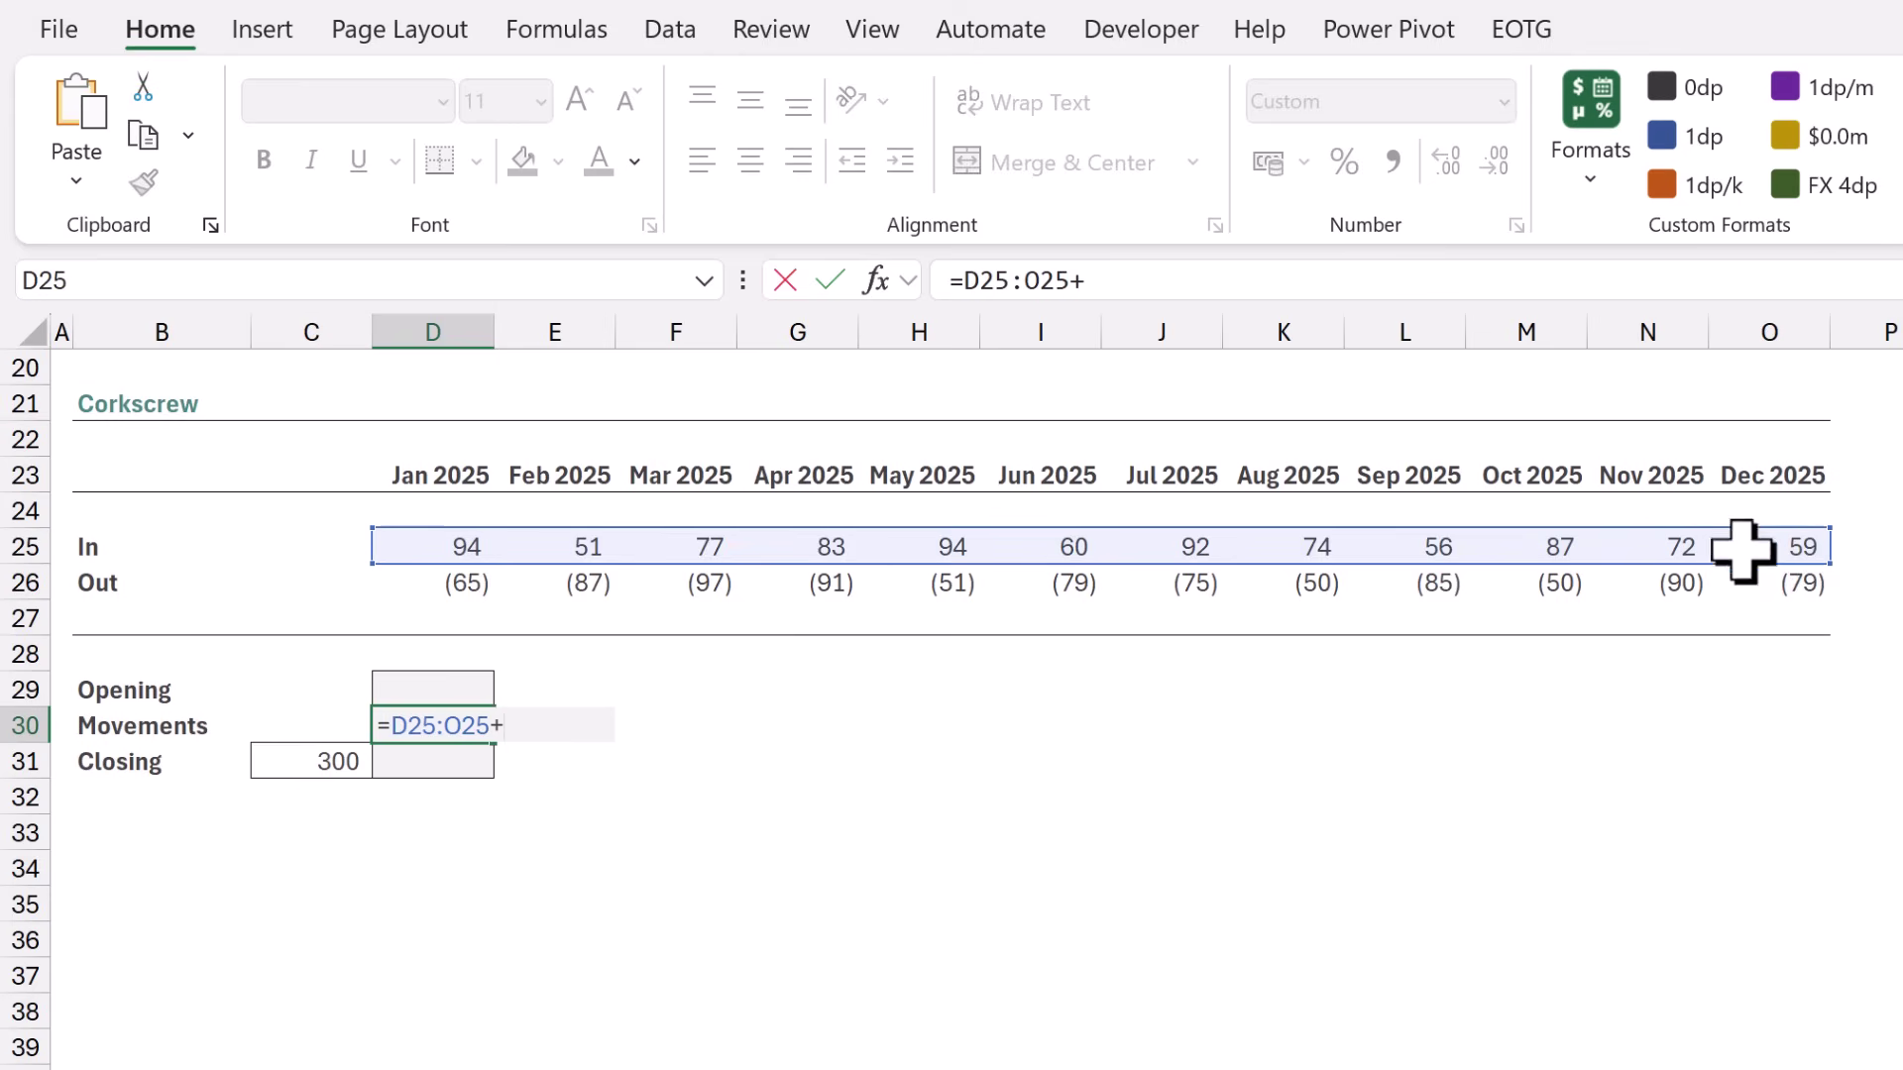
pyautogui.moveTo(467, 585); pyautogui.dragTo(1755, 566)
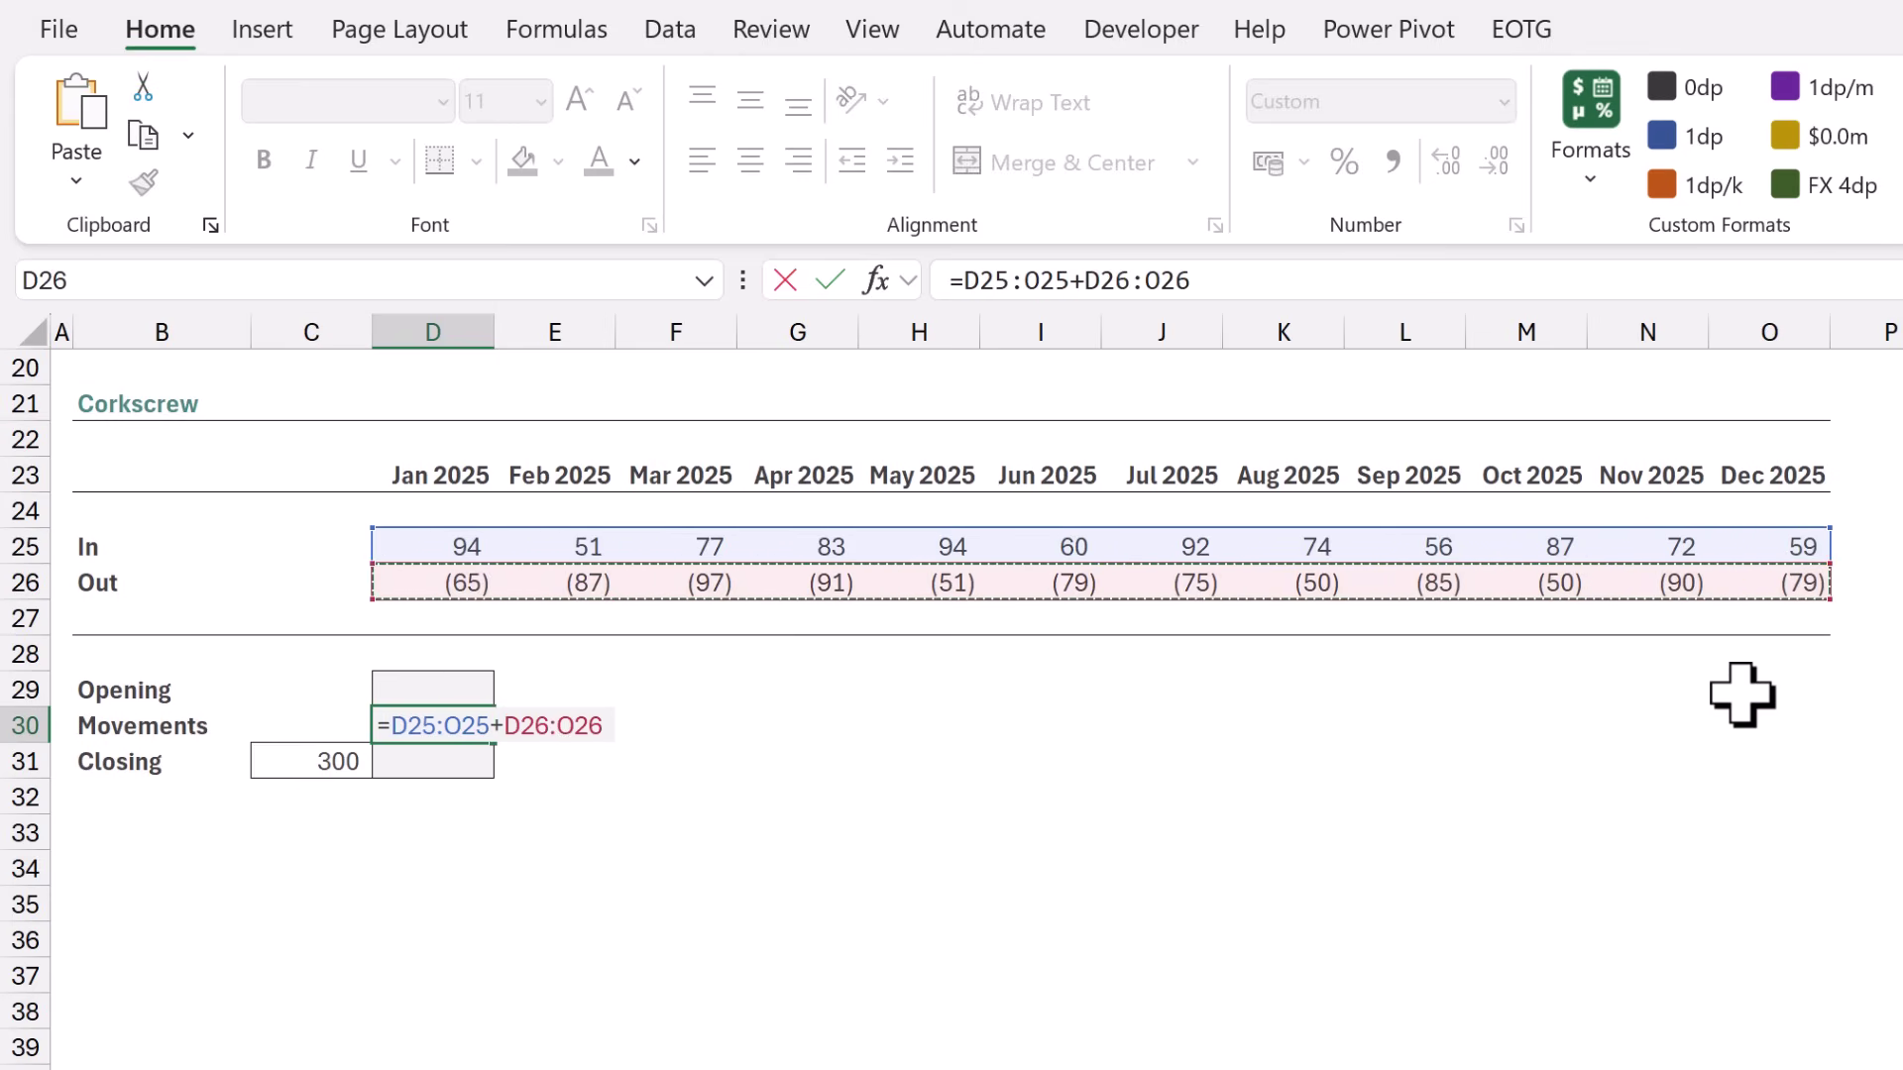
pyautogui.hotkey('ctrl', 'Return')
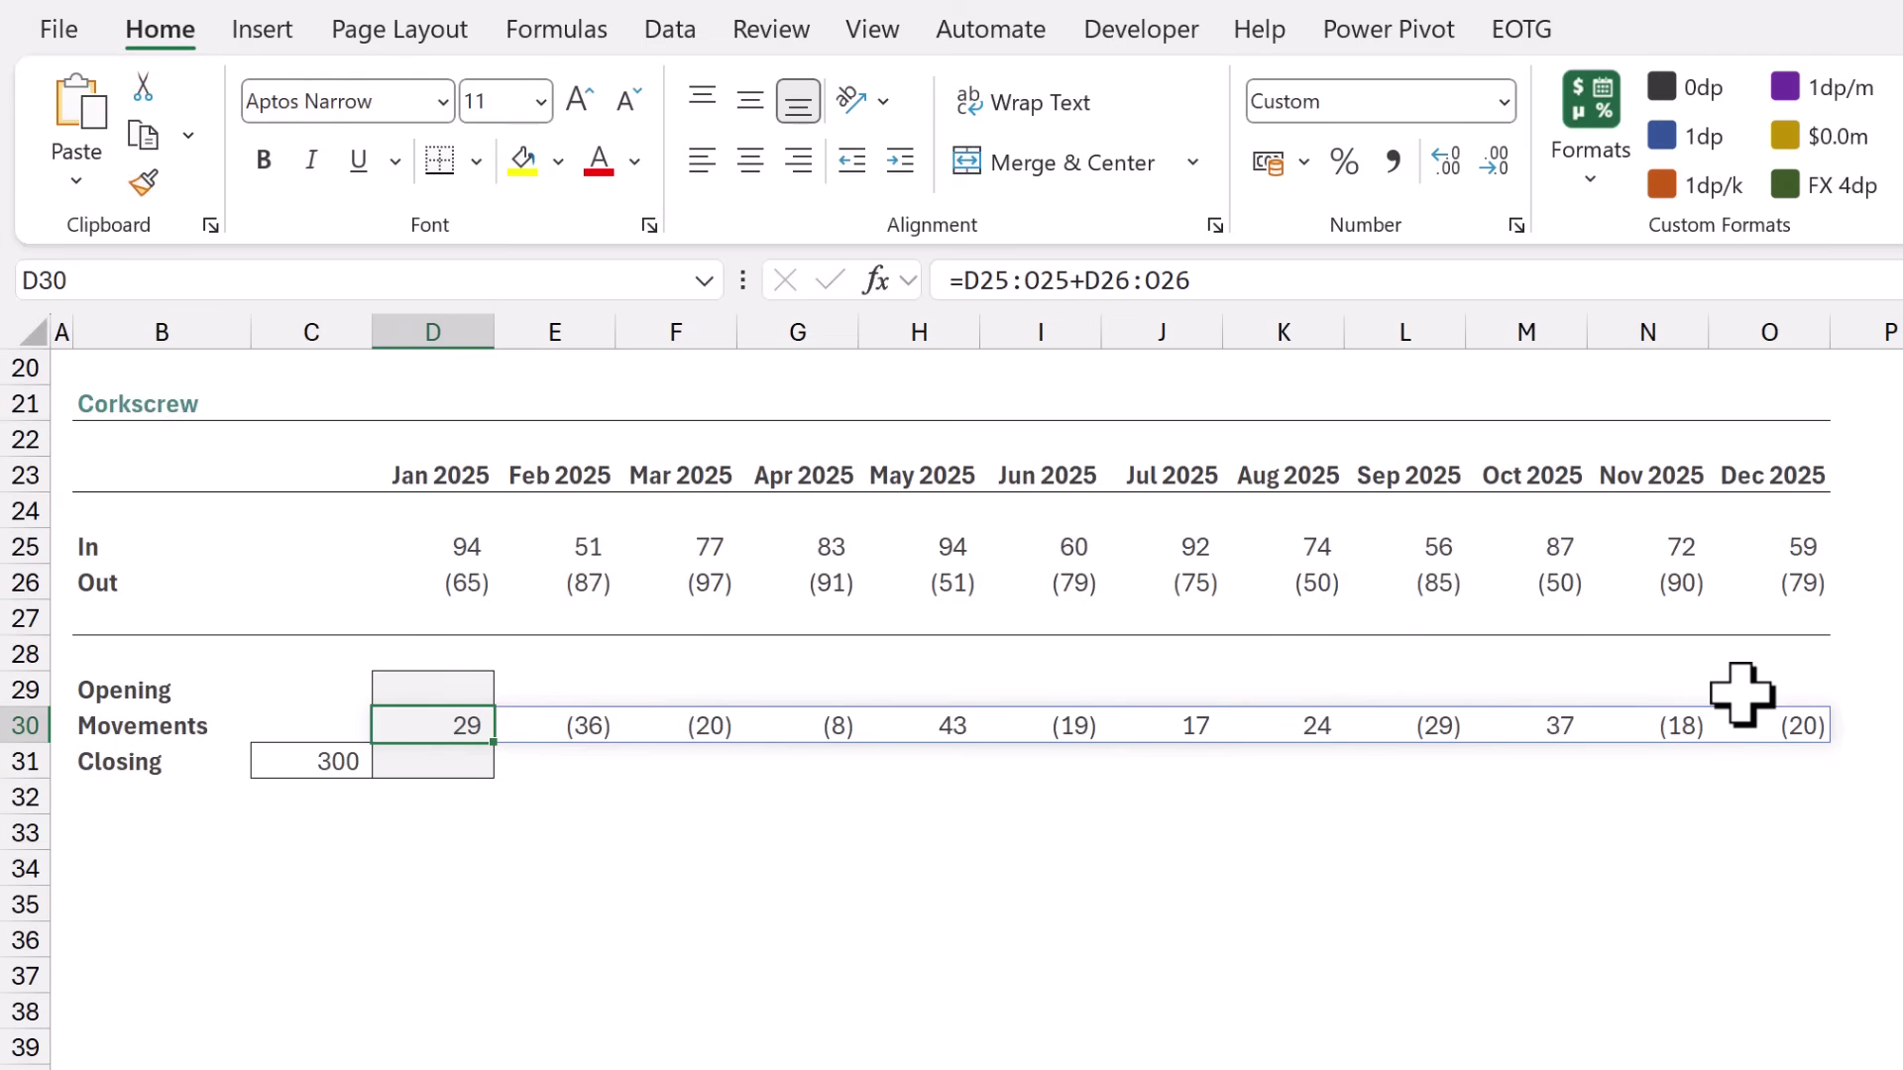
# Calculate the monthly Closing balances in D31 with =SCAN(C31,D30#,SUM), using C31 as the initial value.
pyautogui.press('Down')
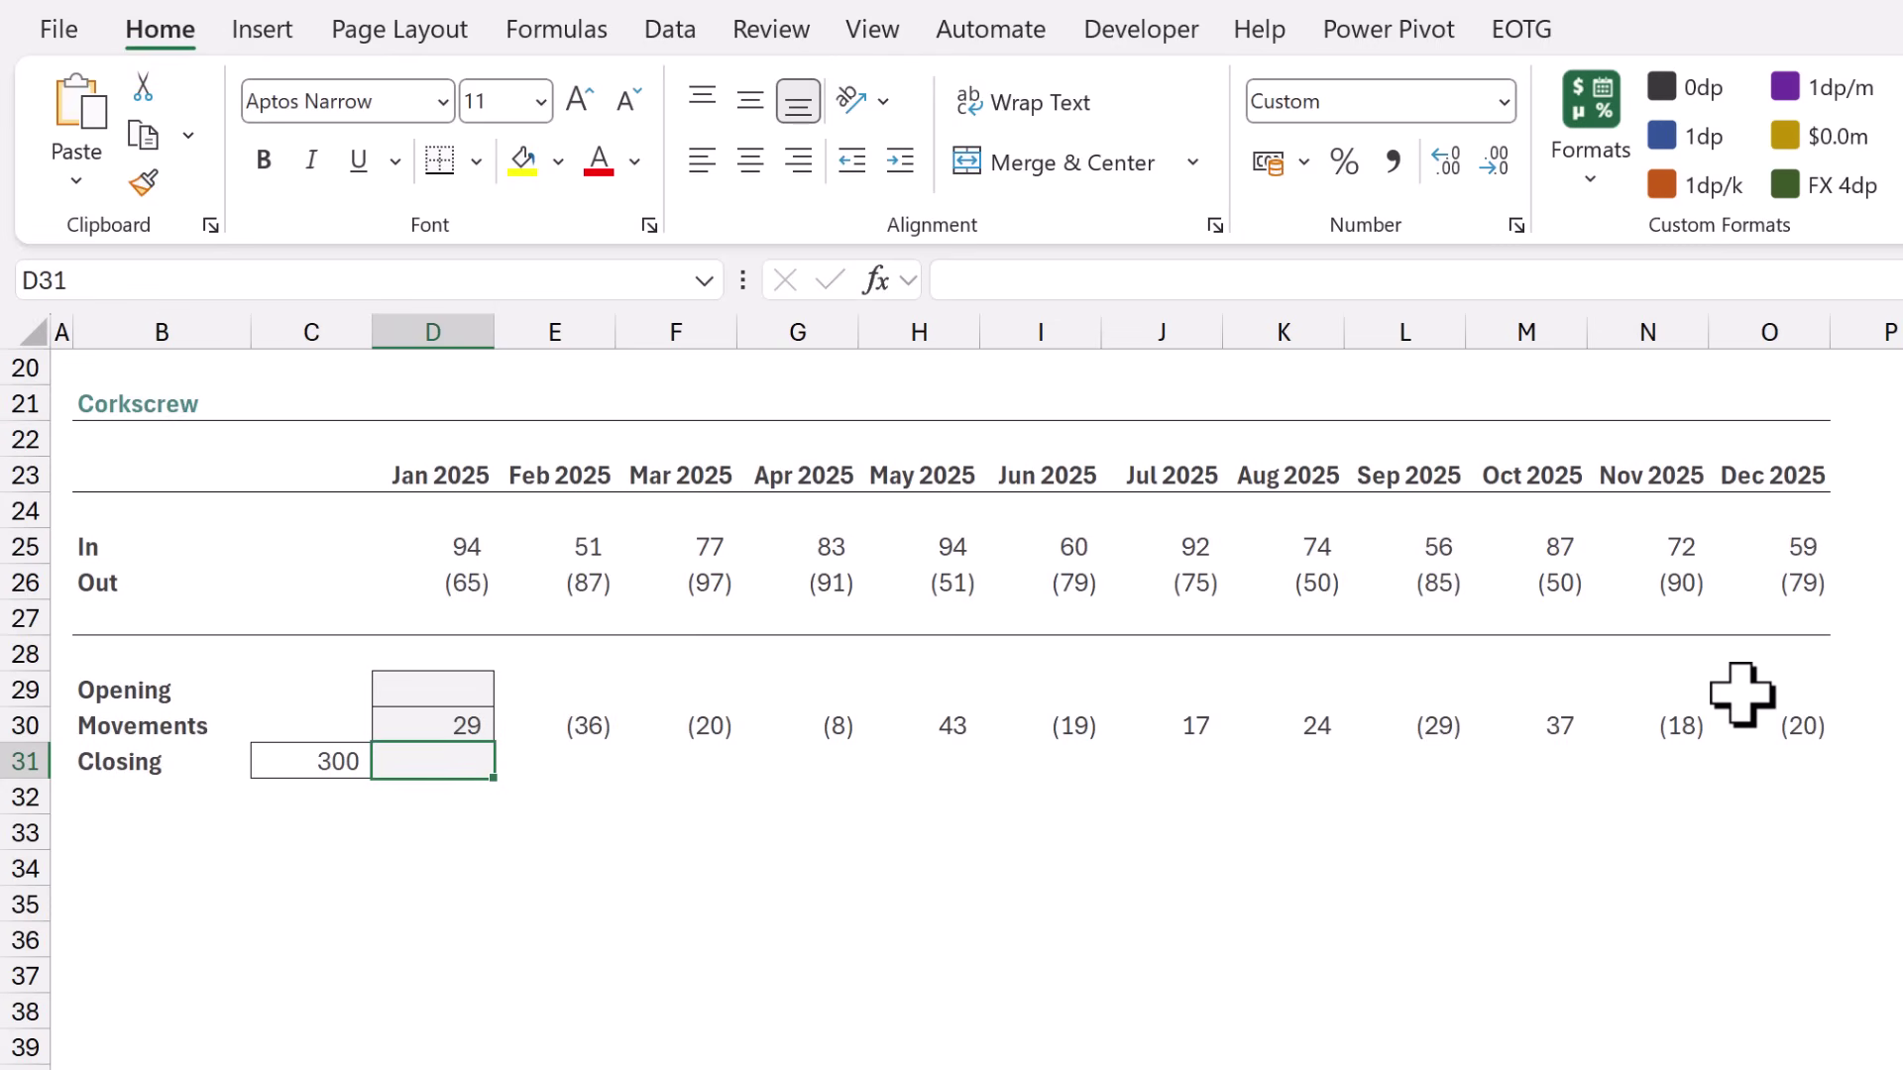
pyautogui.write('=SCAN(')
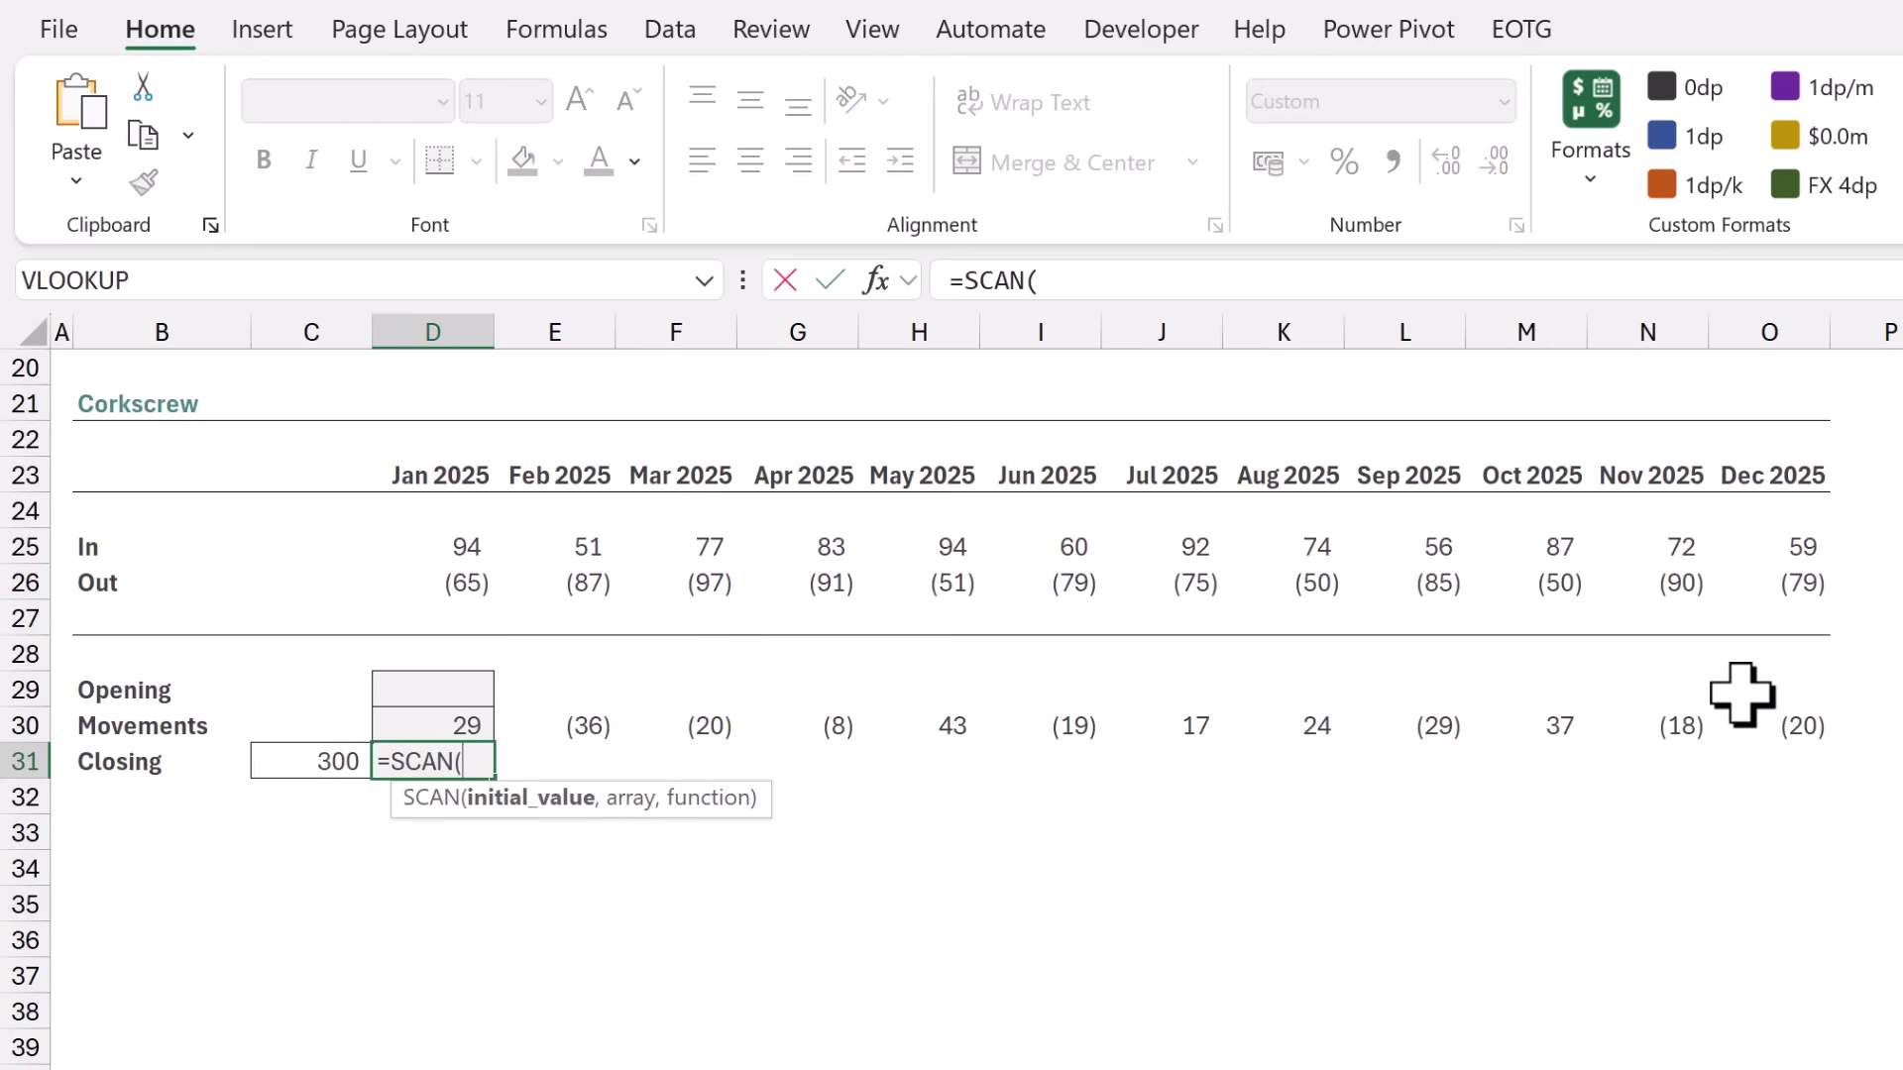
pyautogui.click(307, 762)
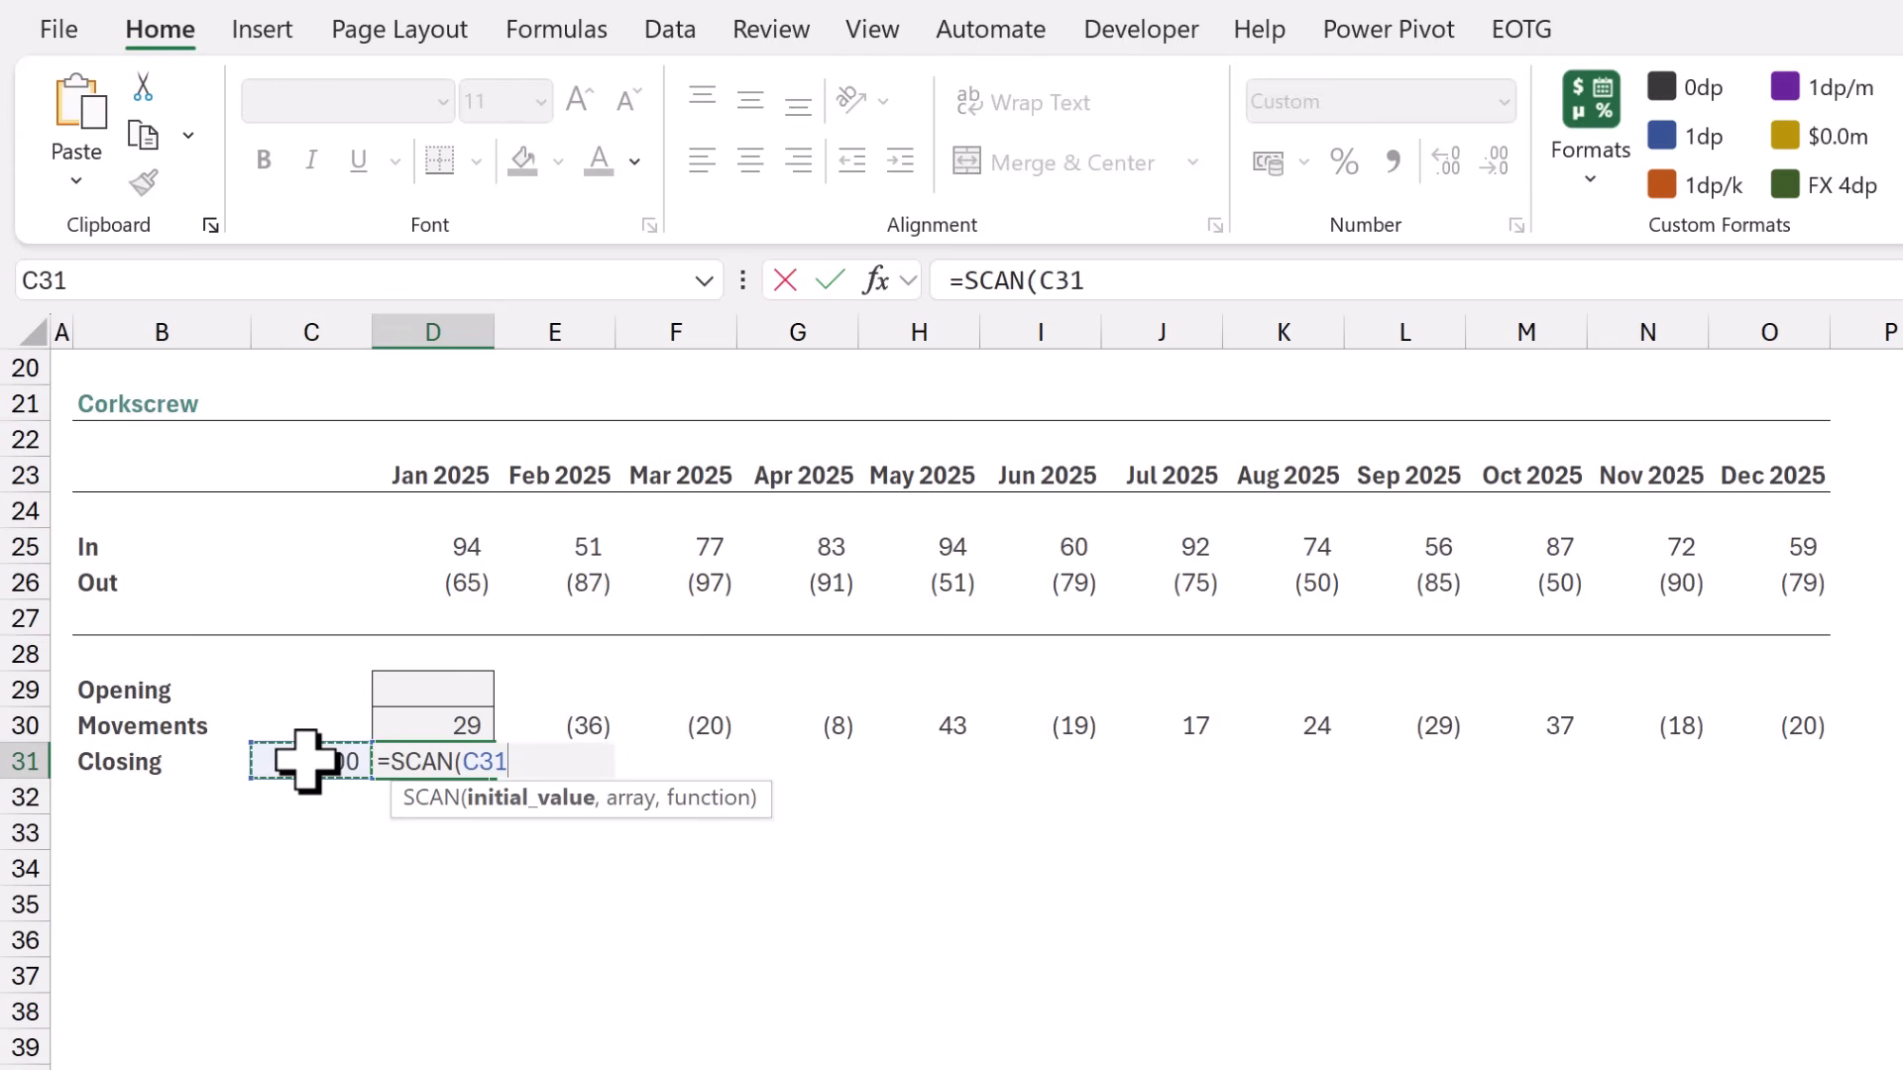
pyautogui.write(',')
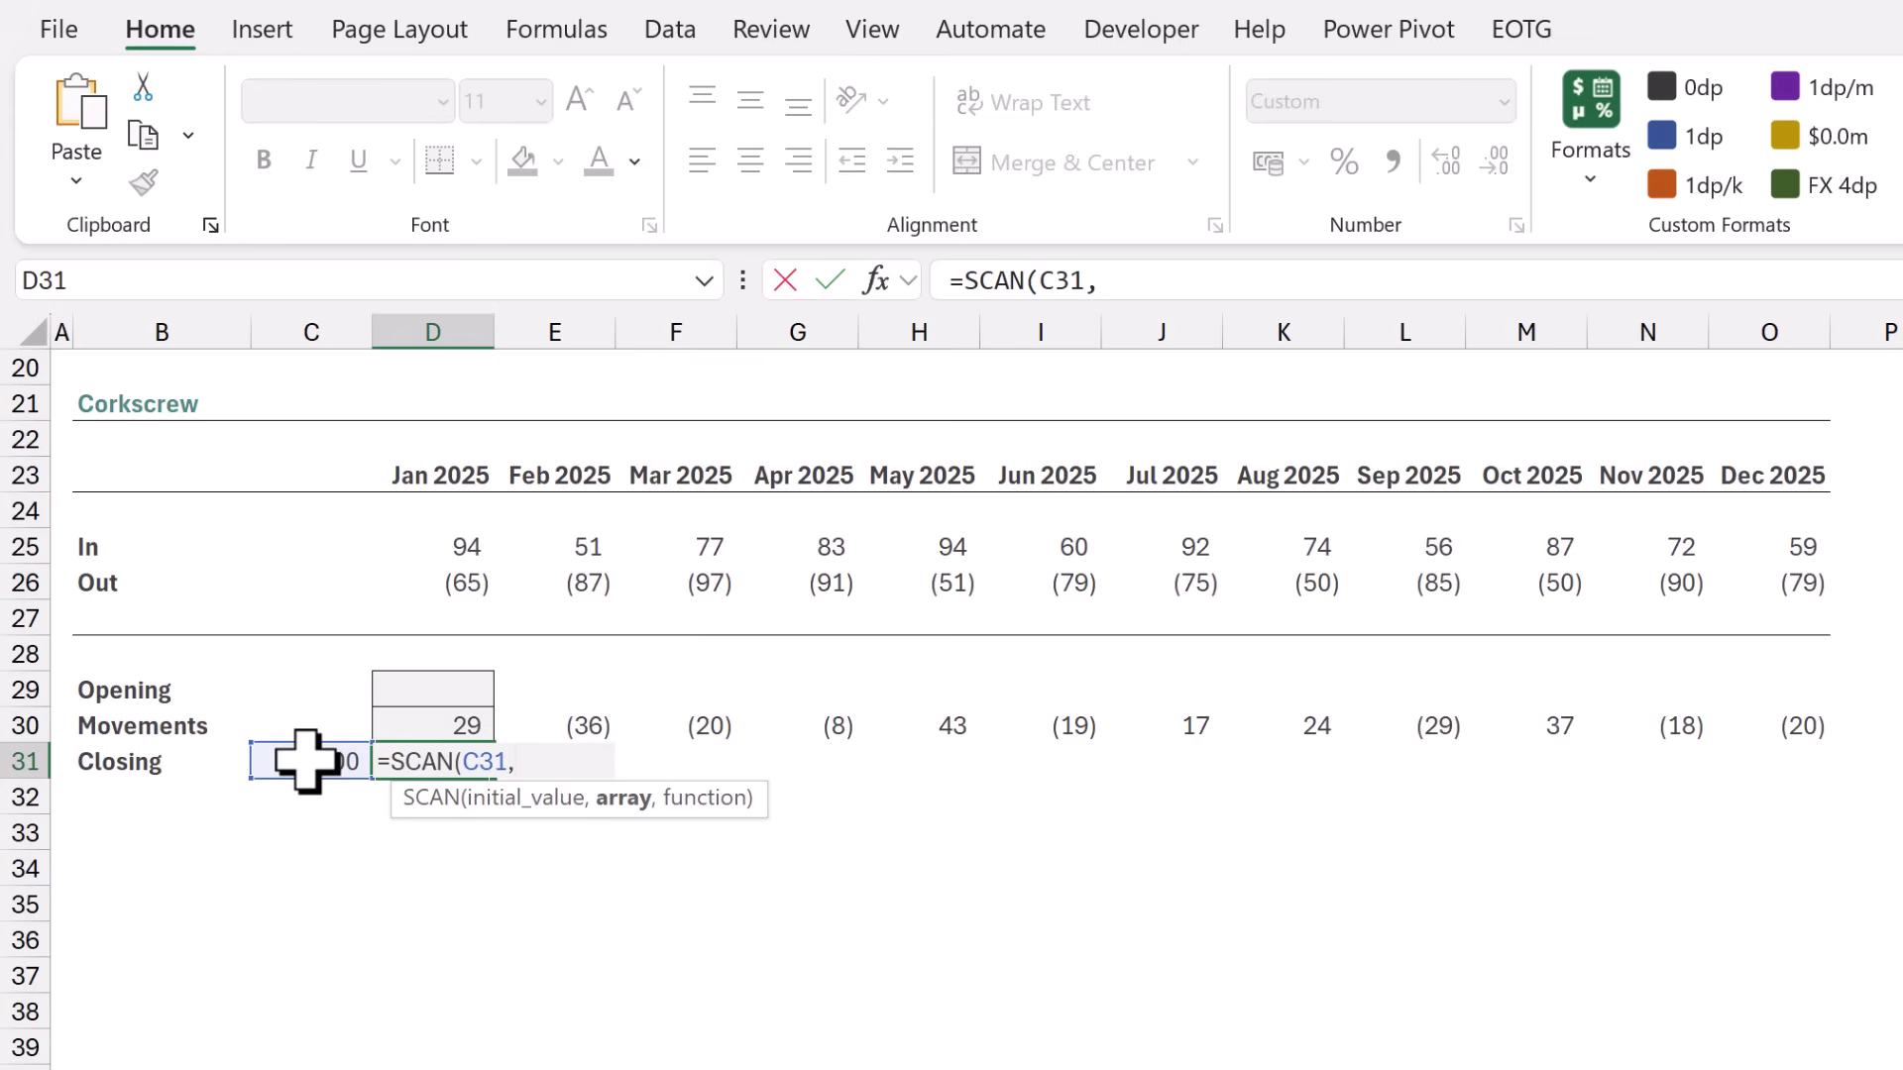
pyautogui.click(437, 724)
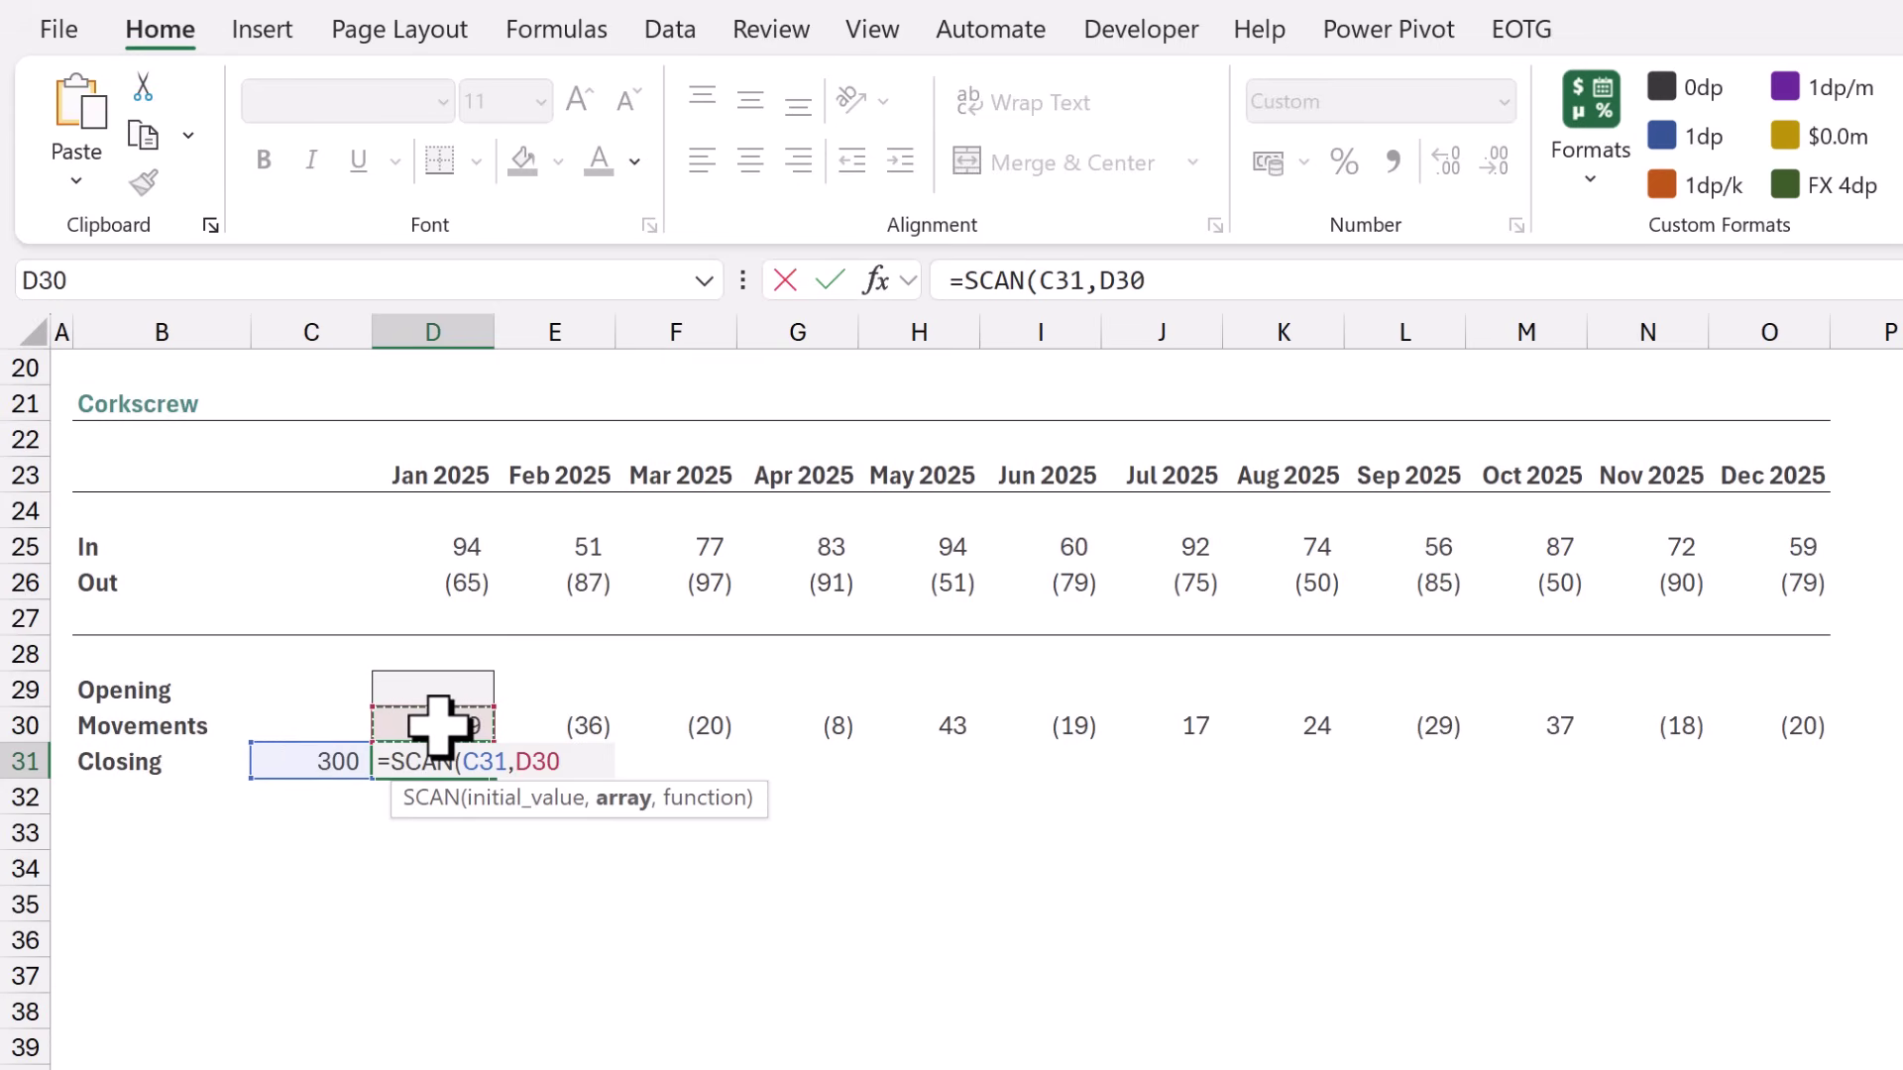
pyautogui.write('#')
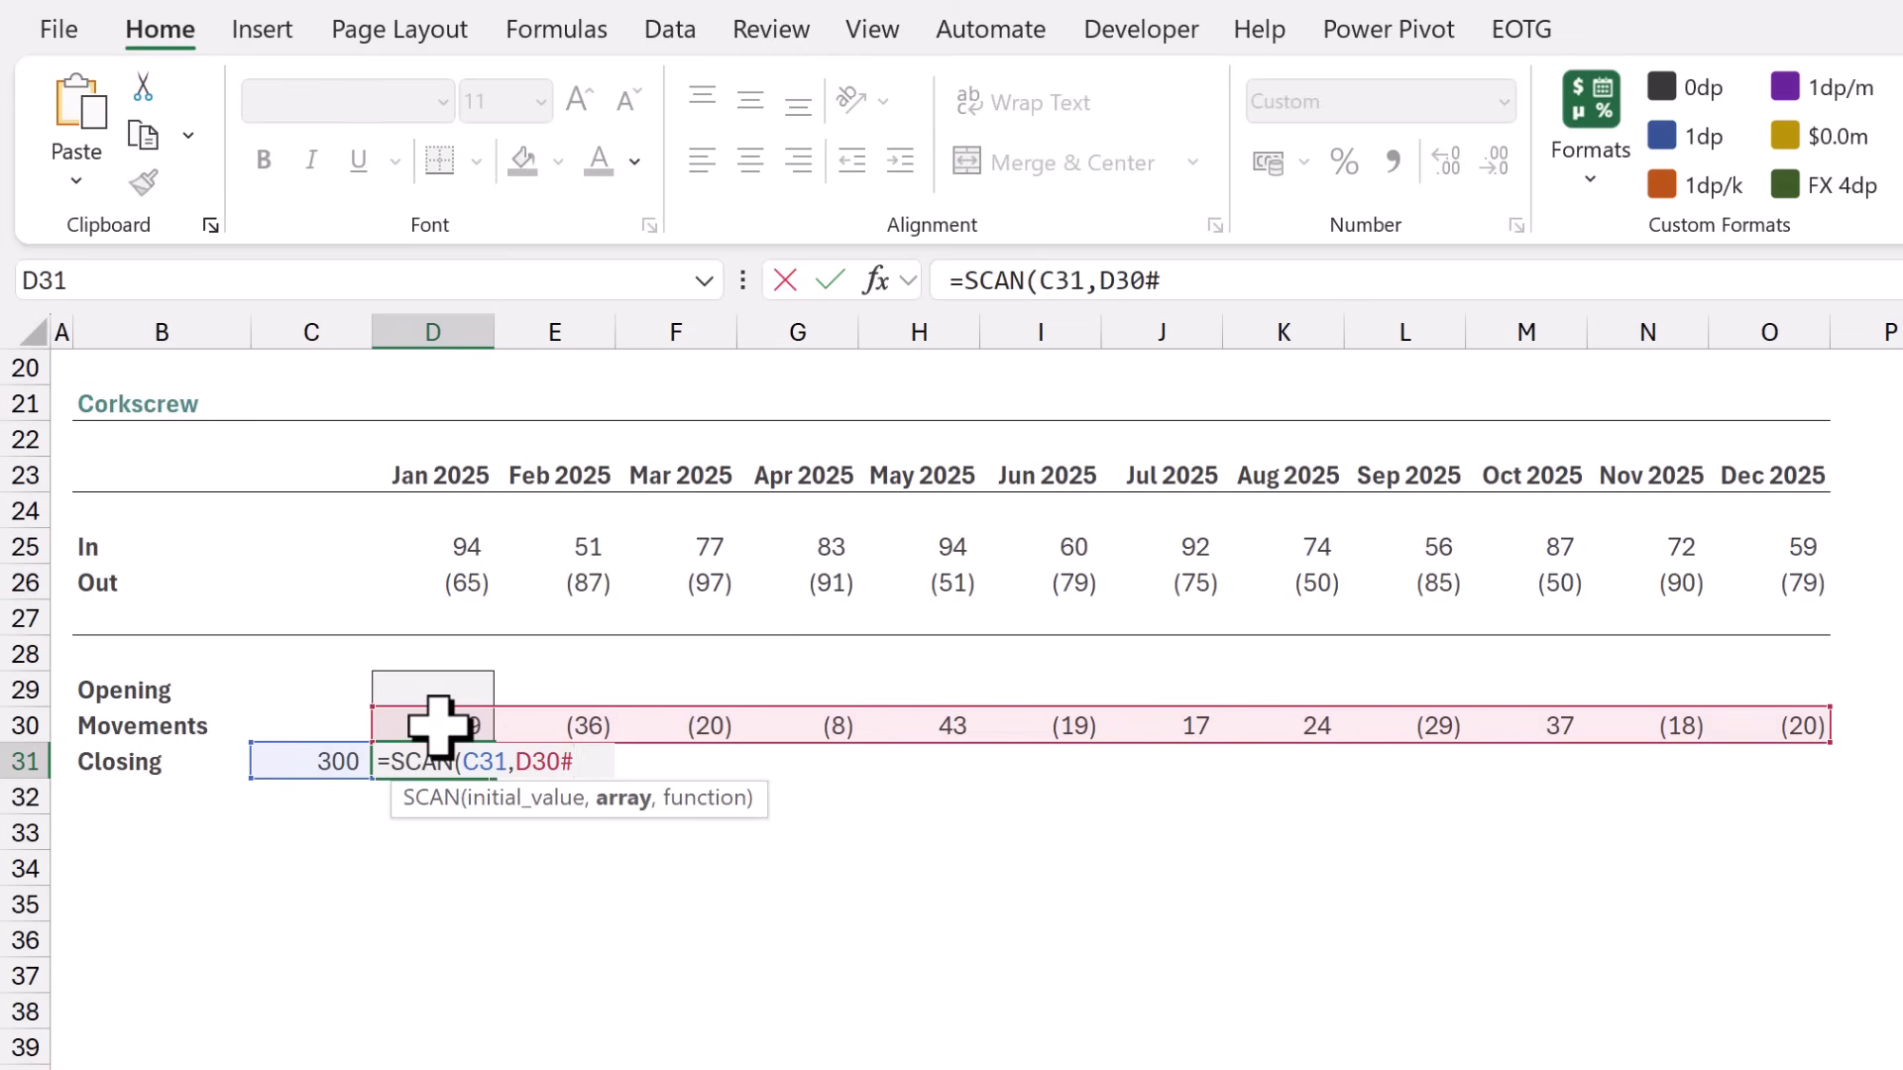
pyautogui.write(',')
pyautogui.write('SUM')
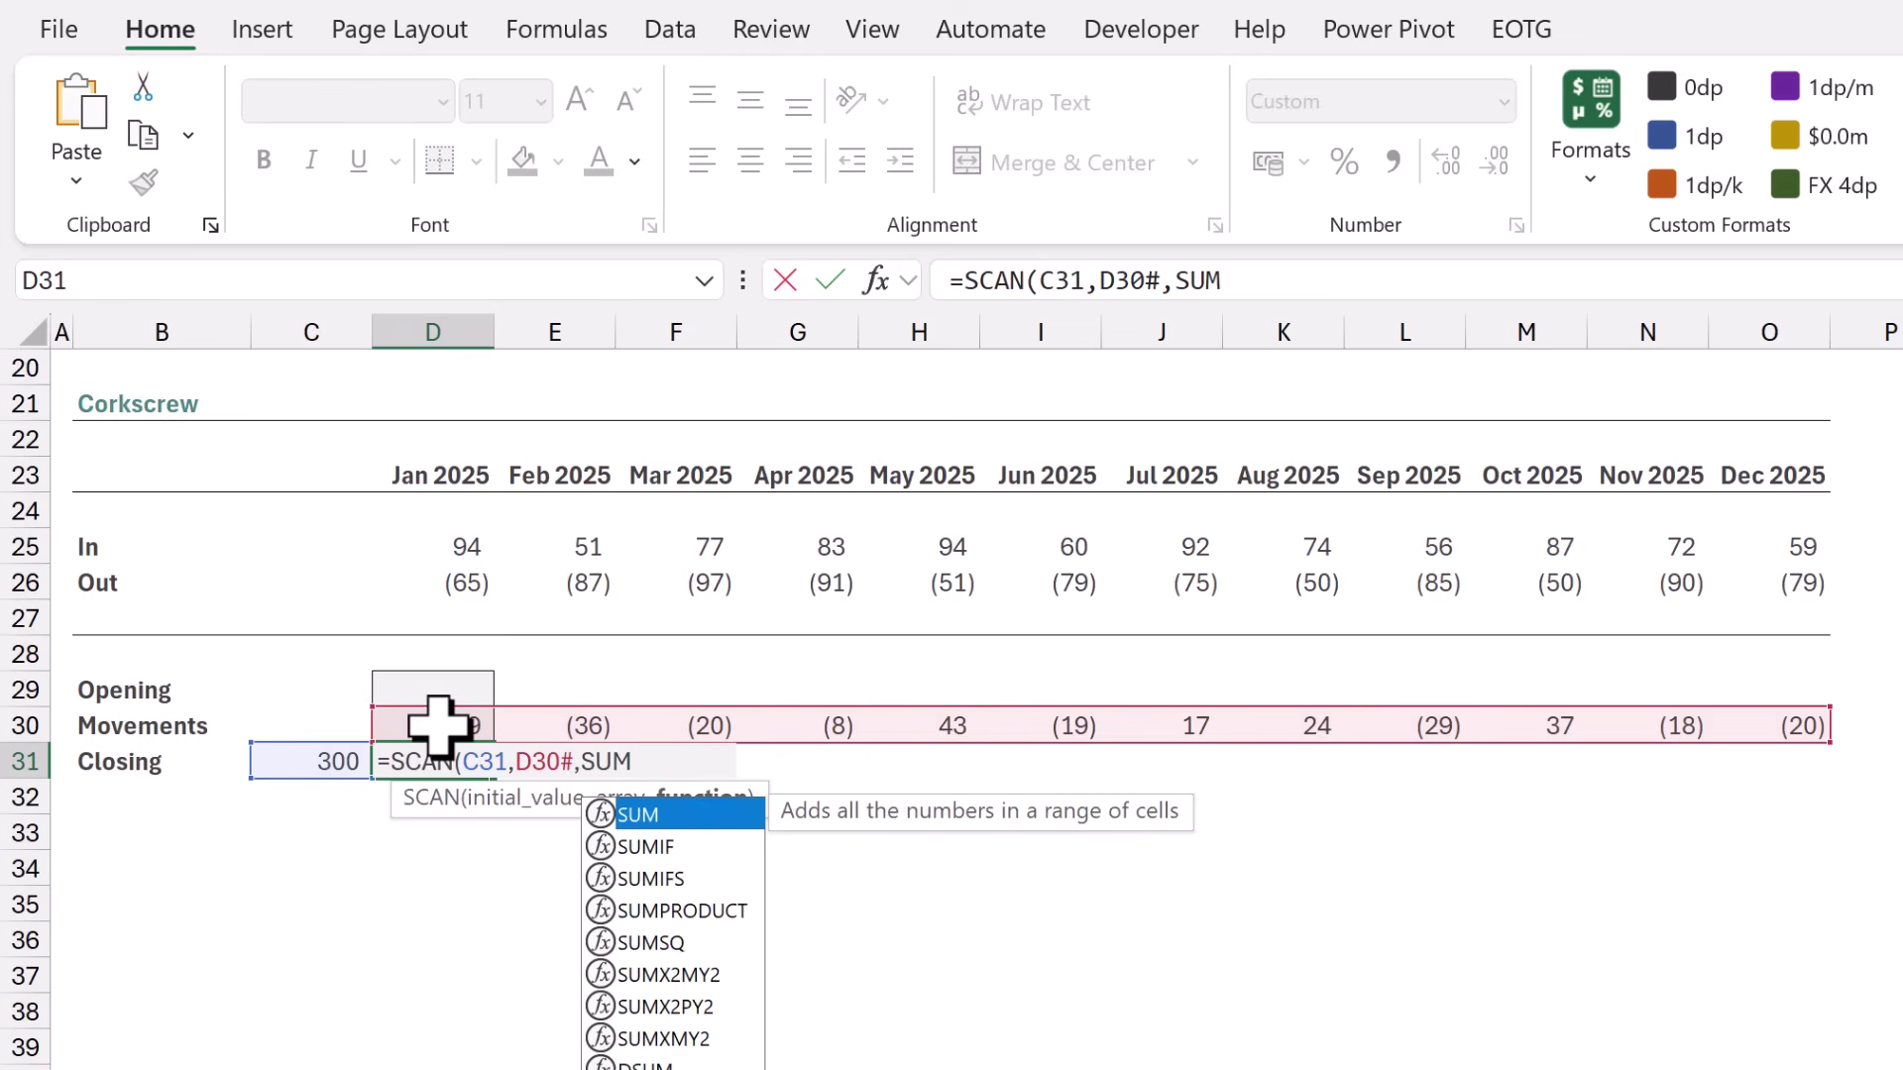
pyautogui.write(')')
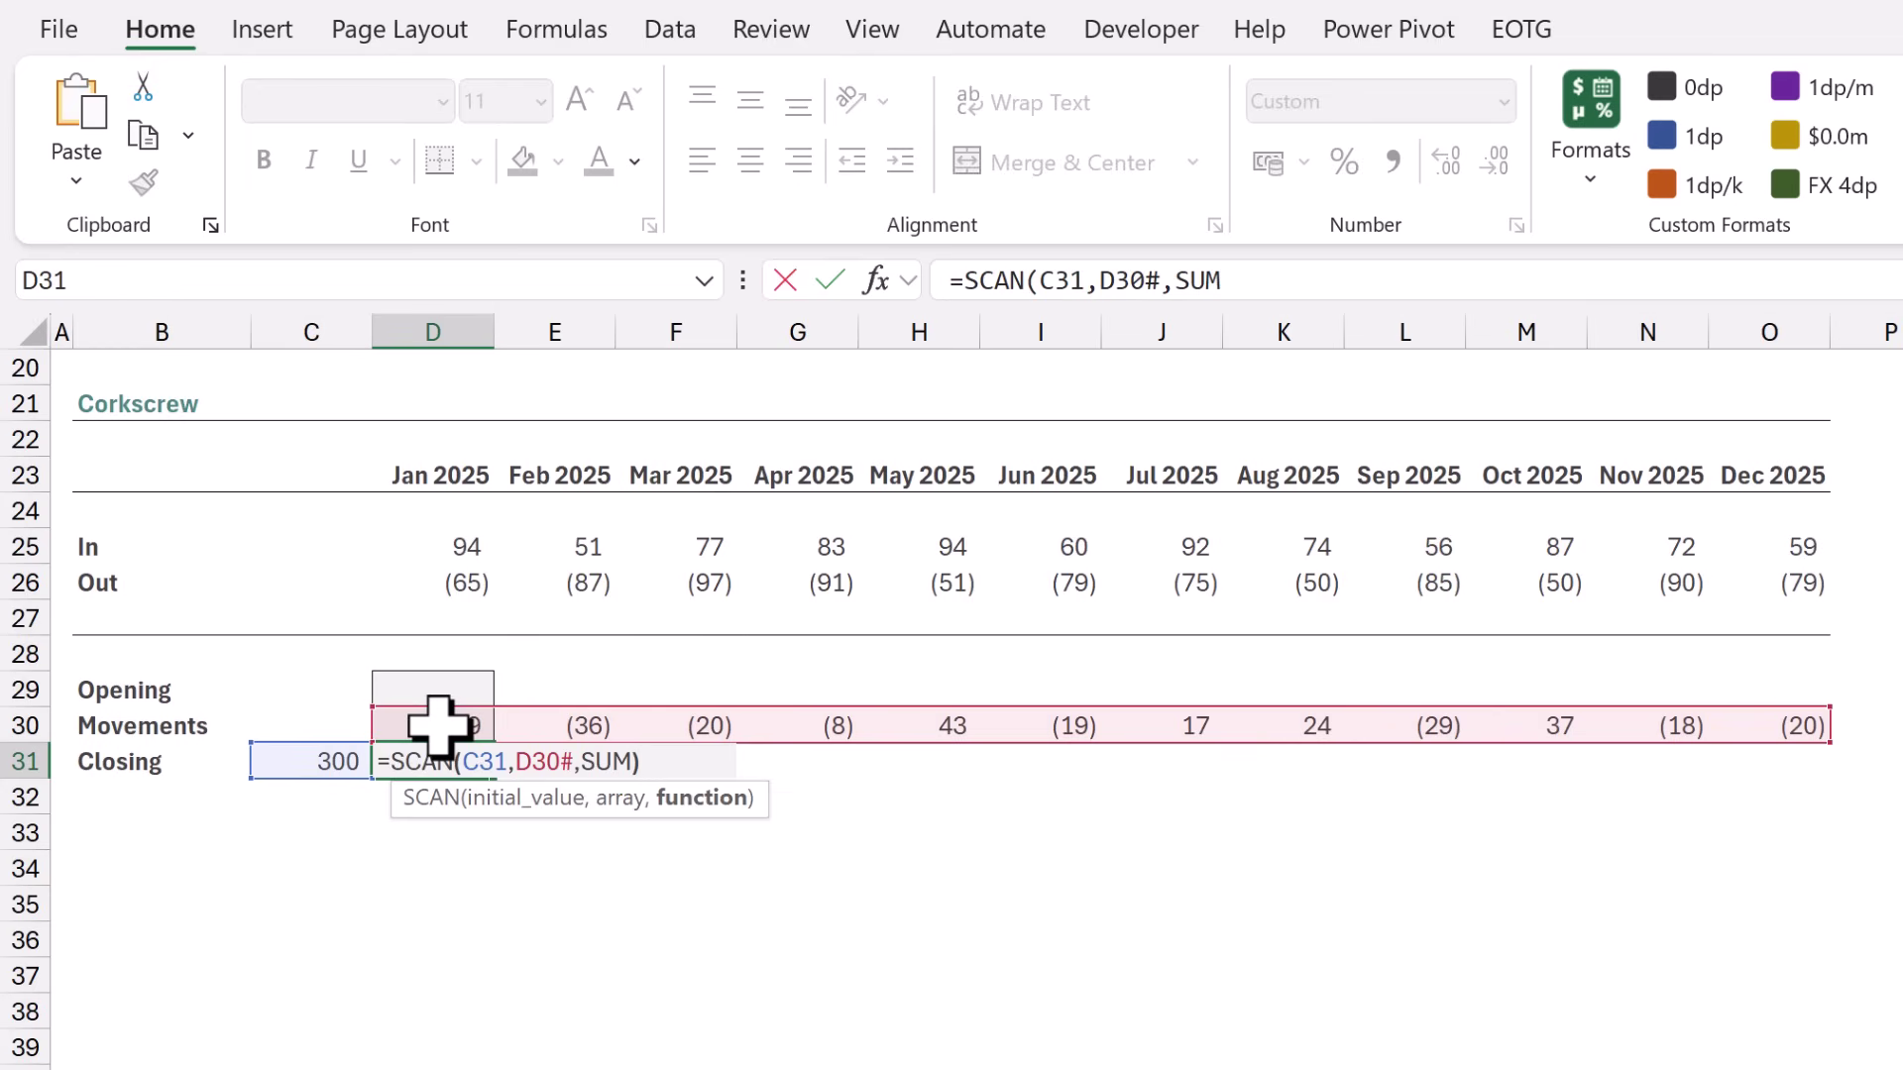
pyautogui.hotkey('ctrl', 'Return')
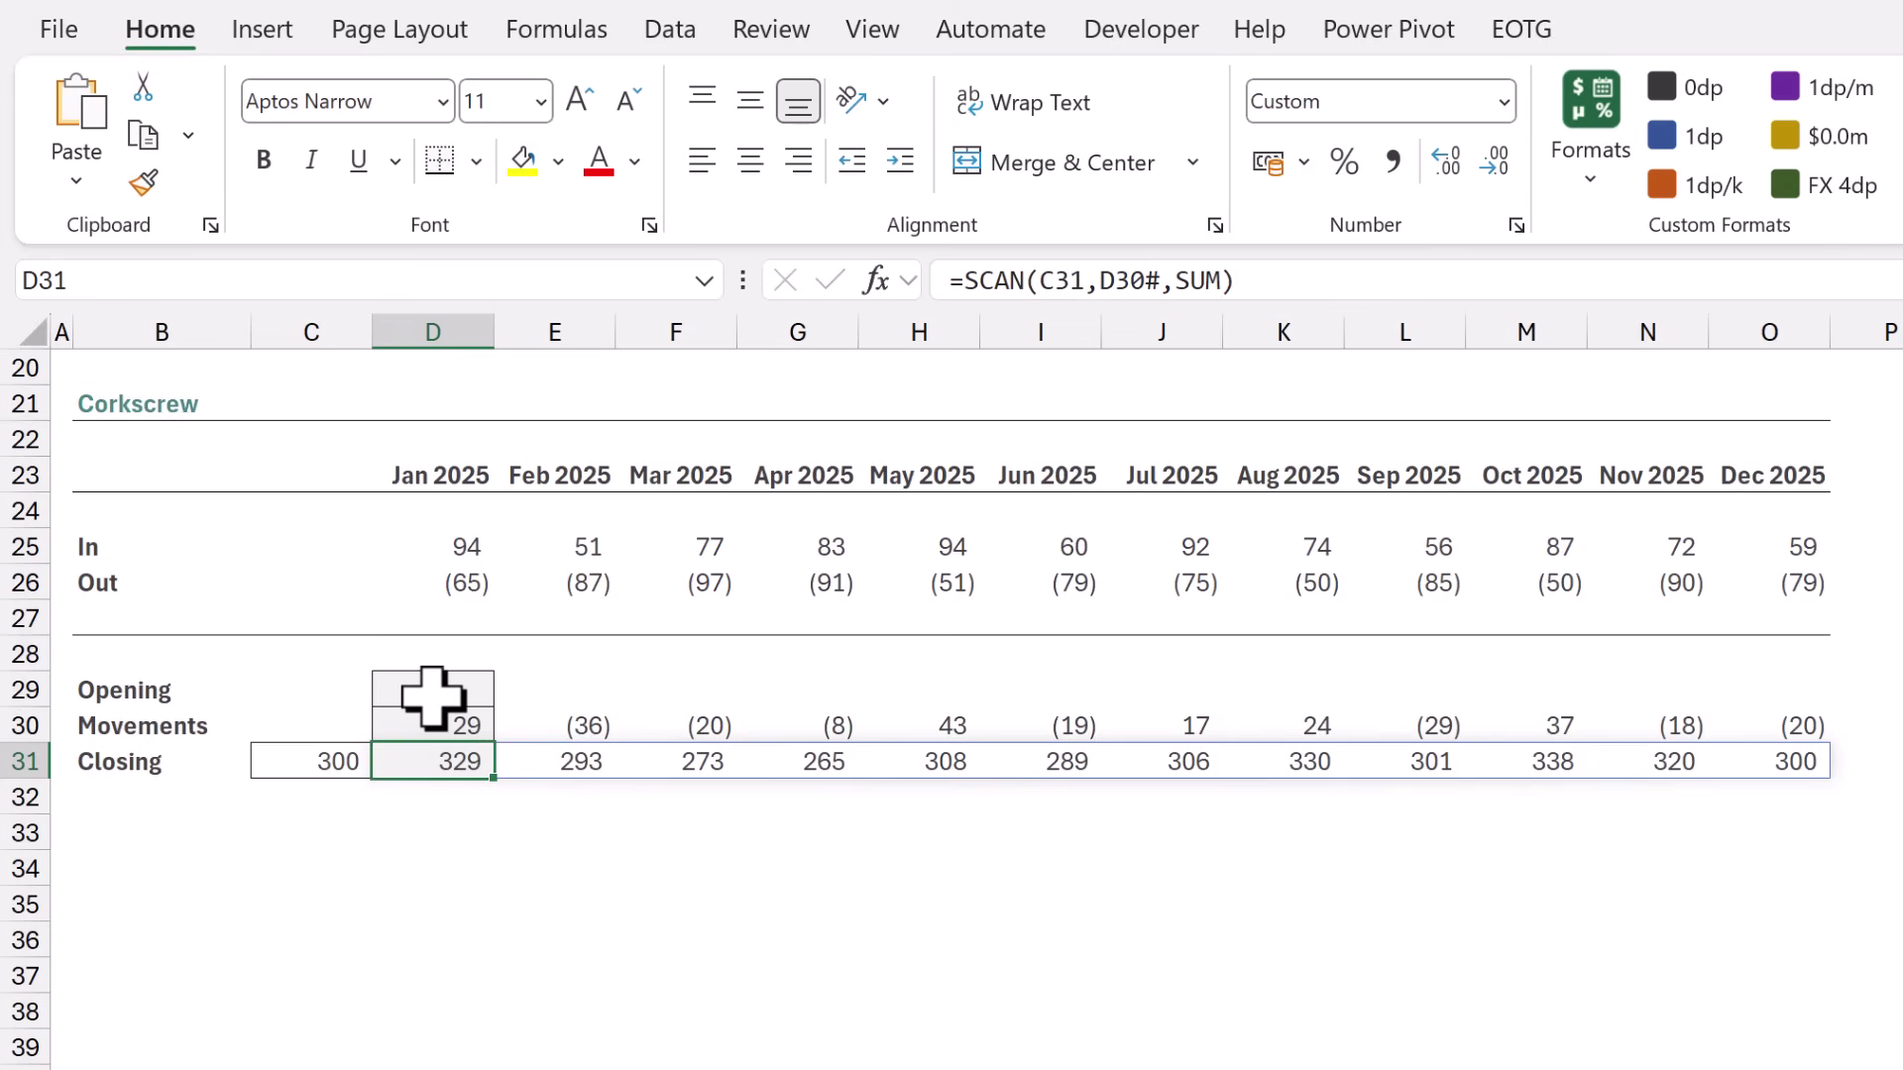
# Calculate the monthly Opening balances in D29 by subtracting Movements from Closing with =D31#-D30#.
pyautogui.click(433, 695)
pyautogui.write('=')
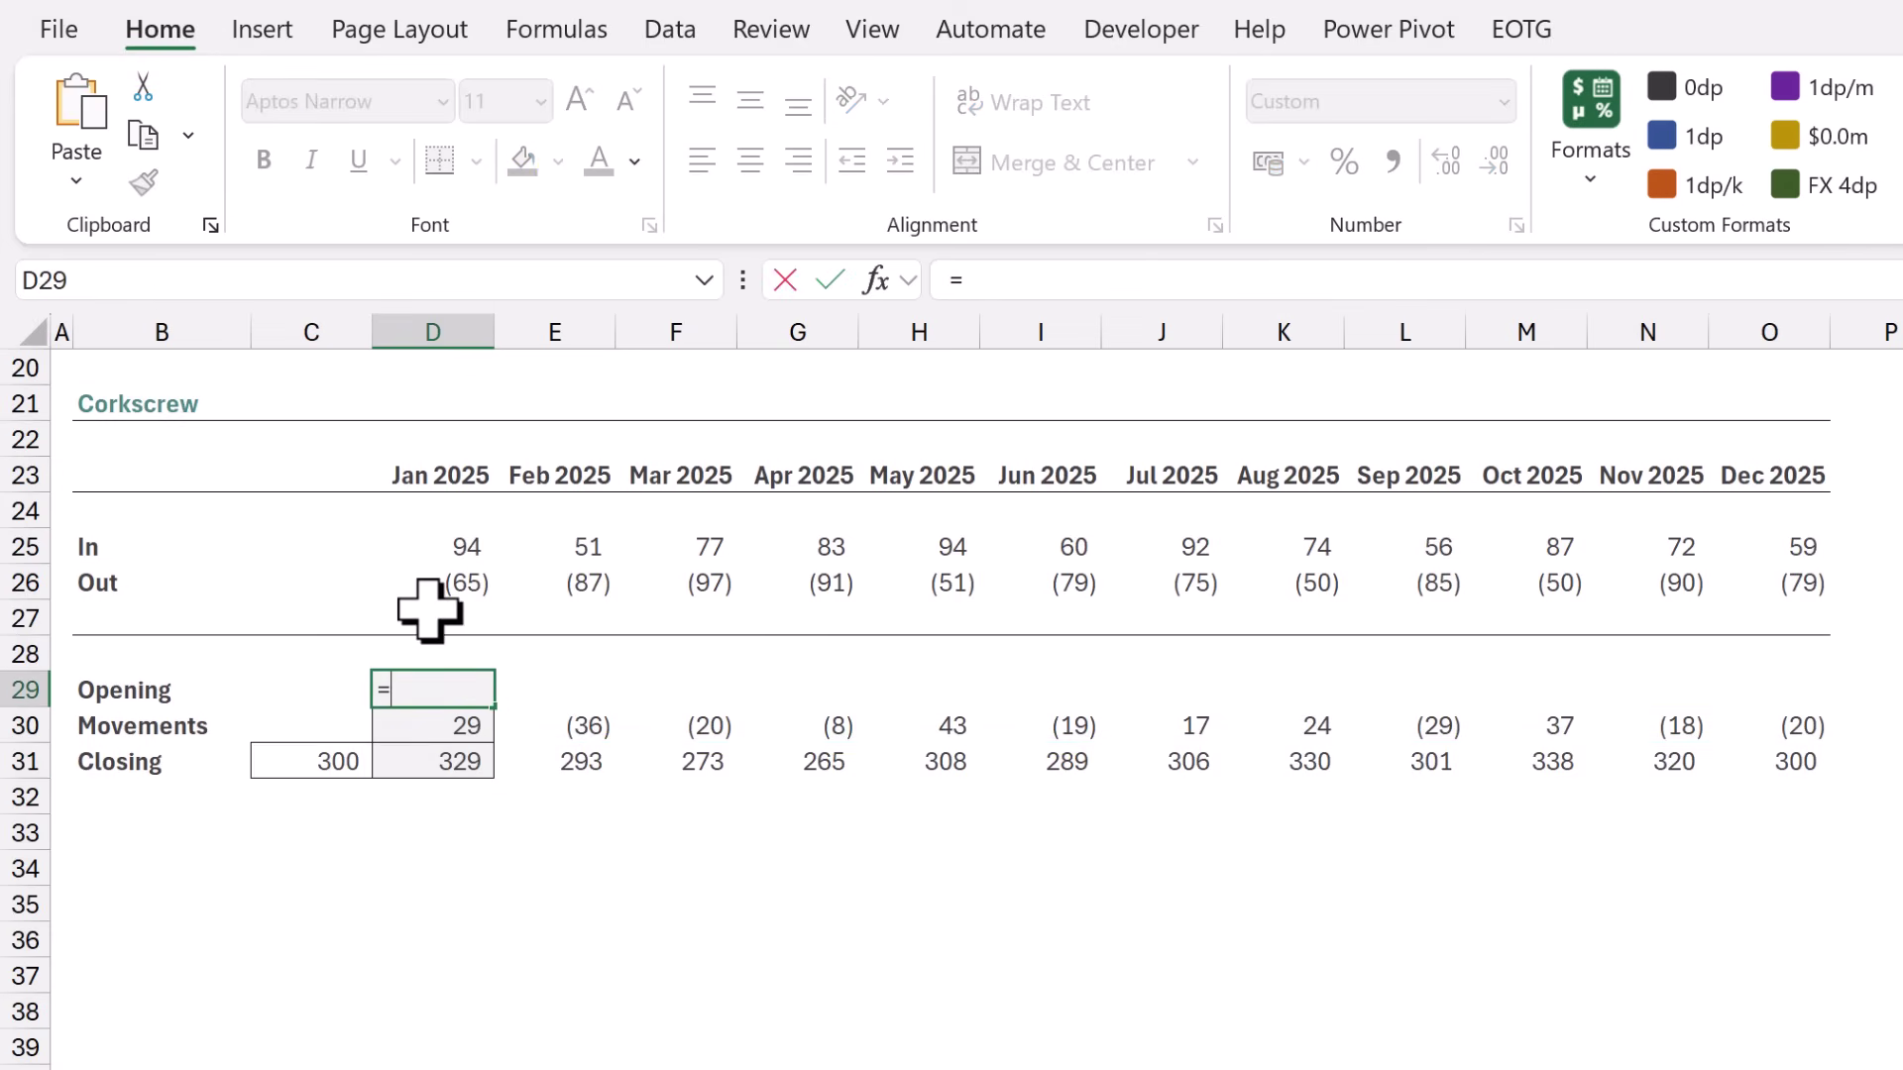
pyautogui.click(416, 766)
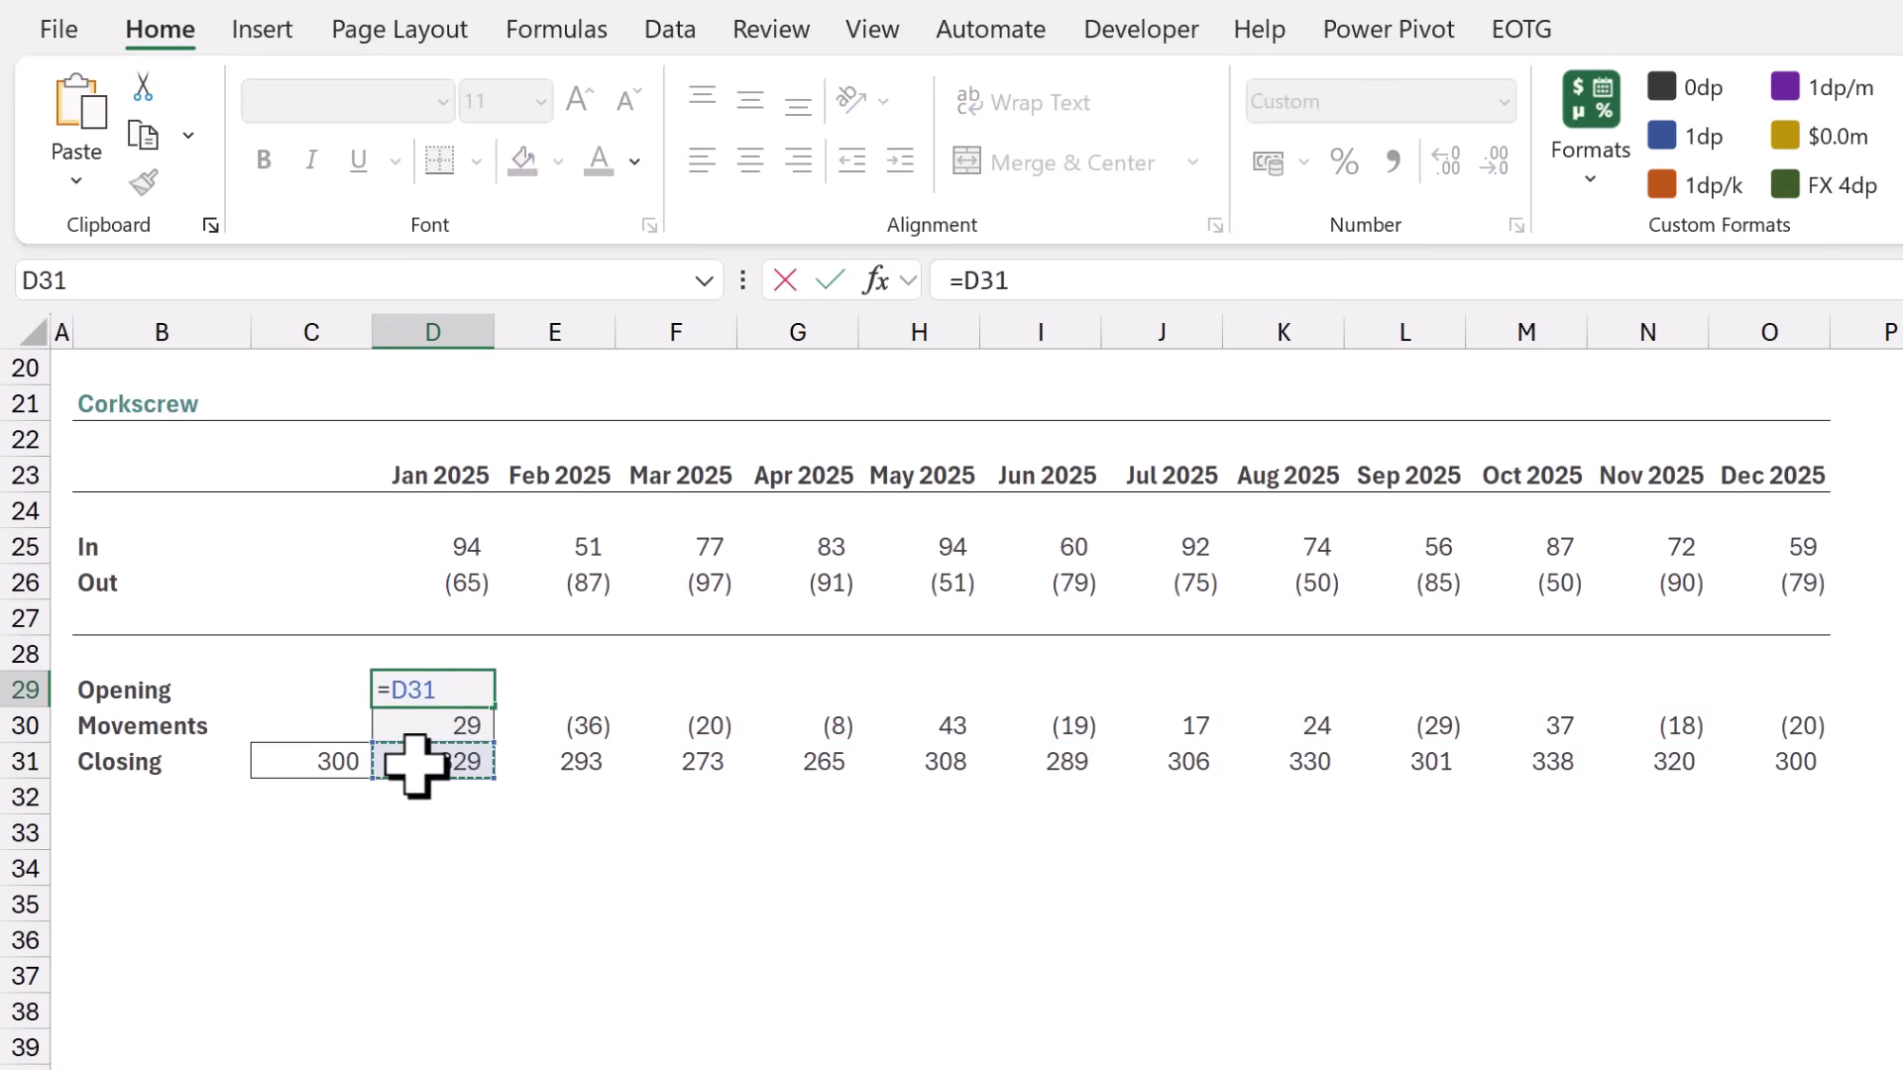
pyautogui.write('#')
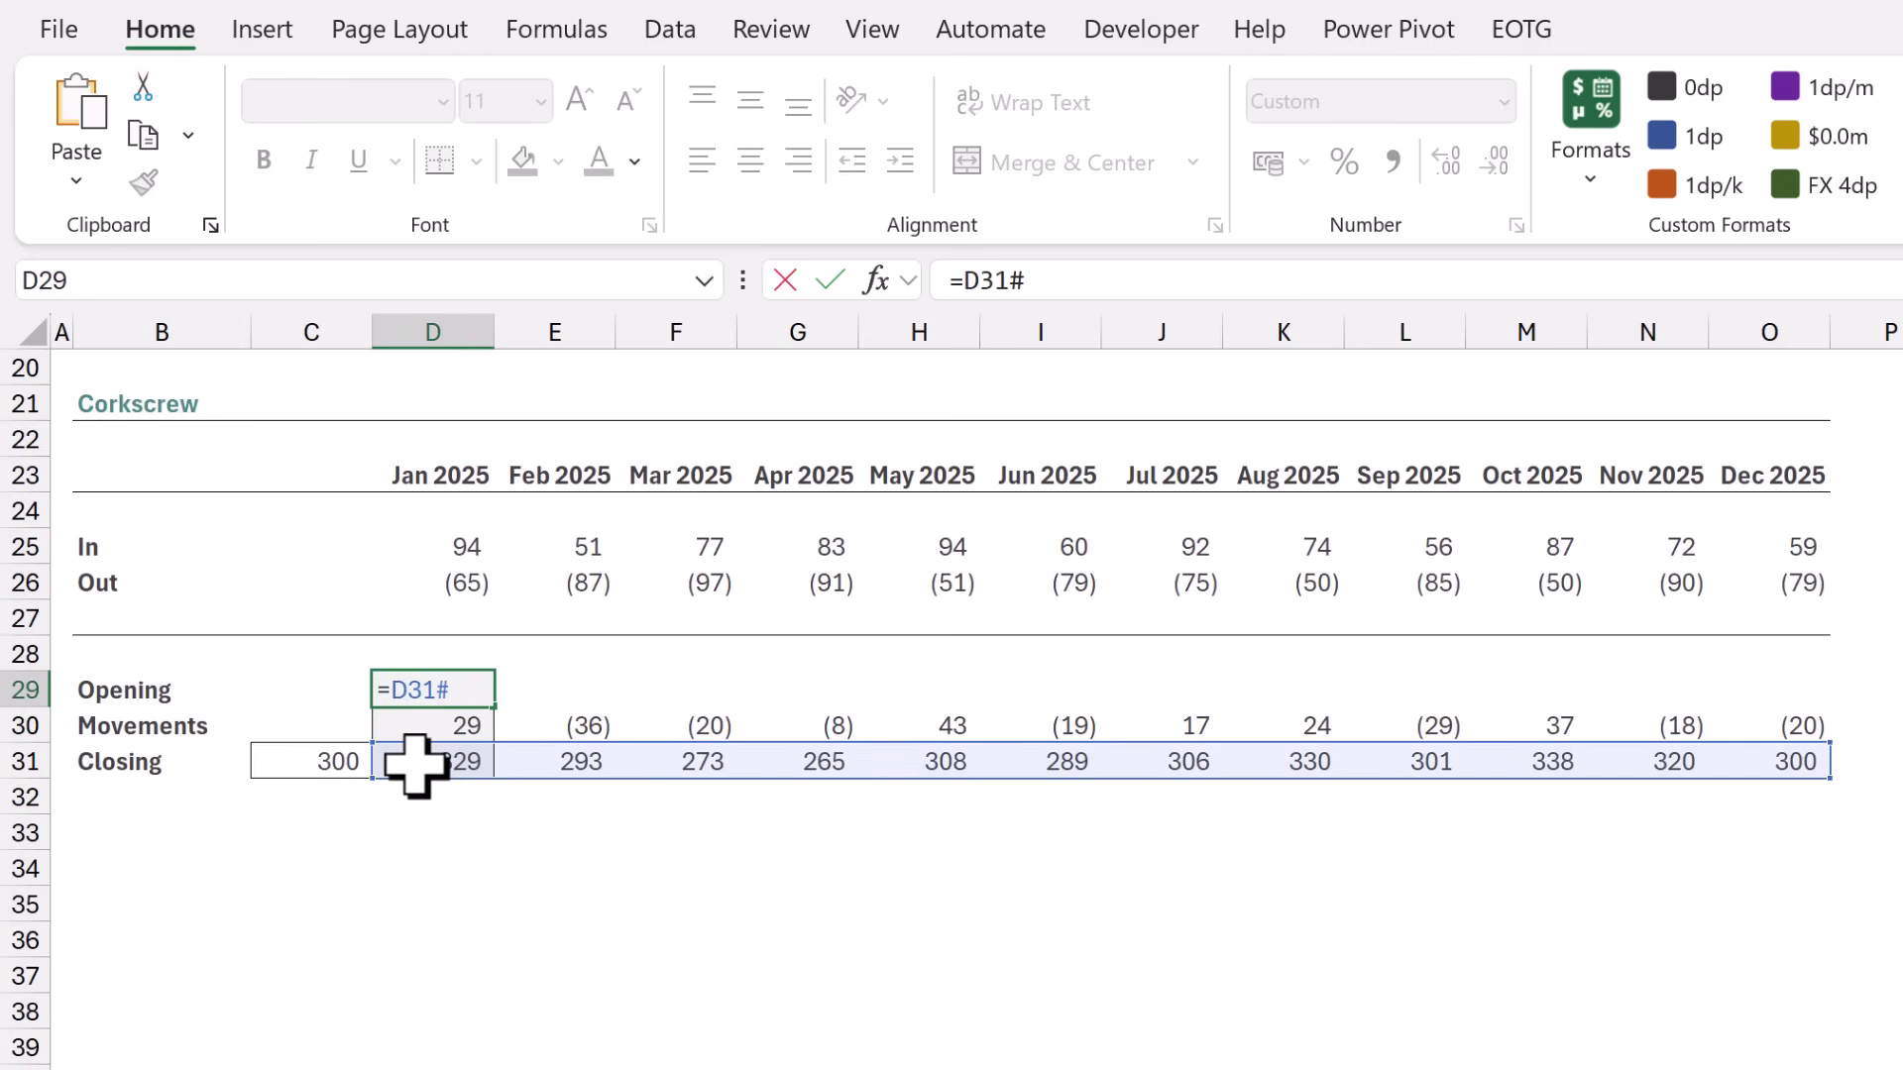
pyautogui.write('-')
pyautogui.click(426, 724)
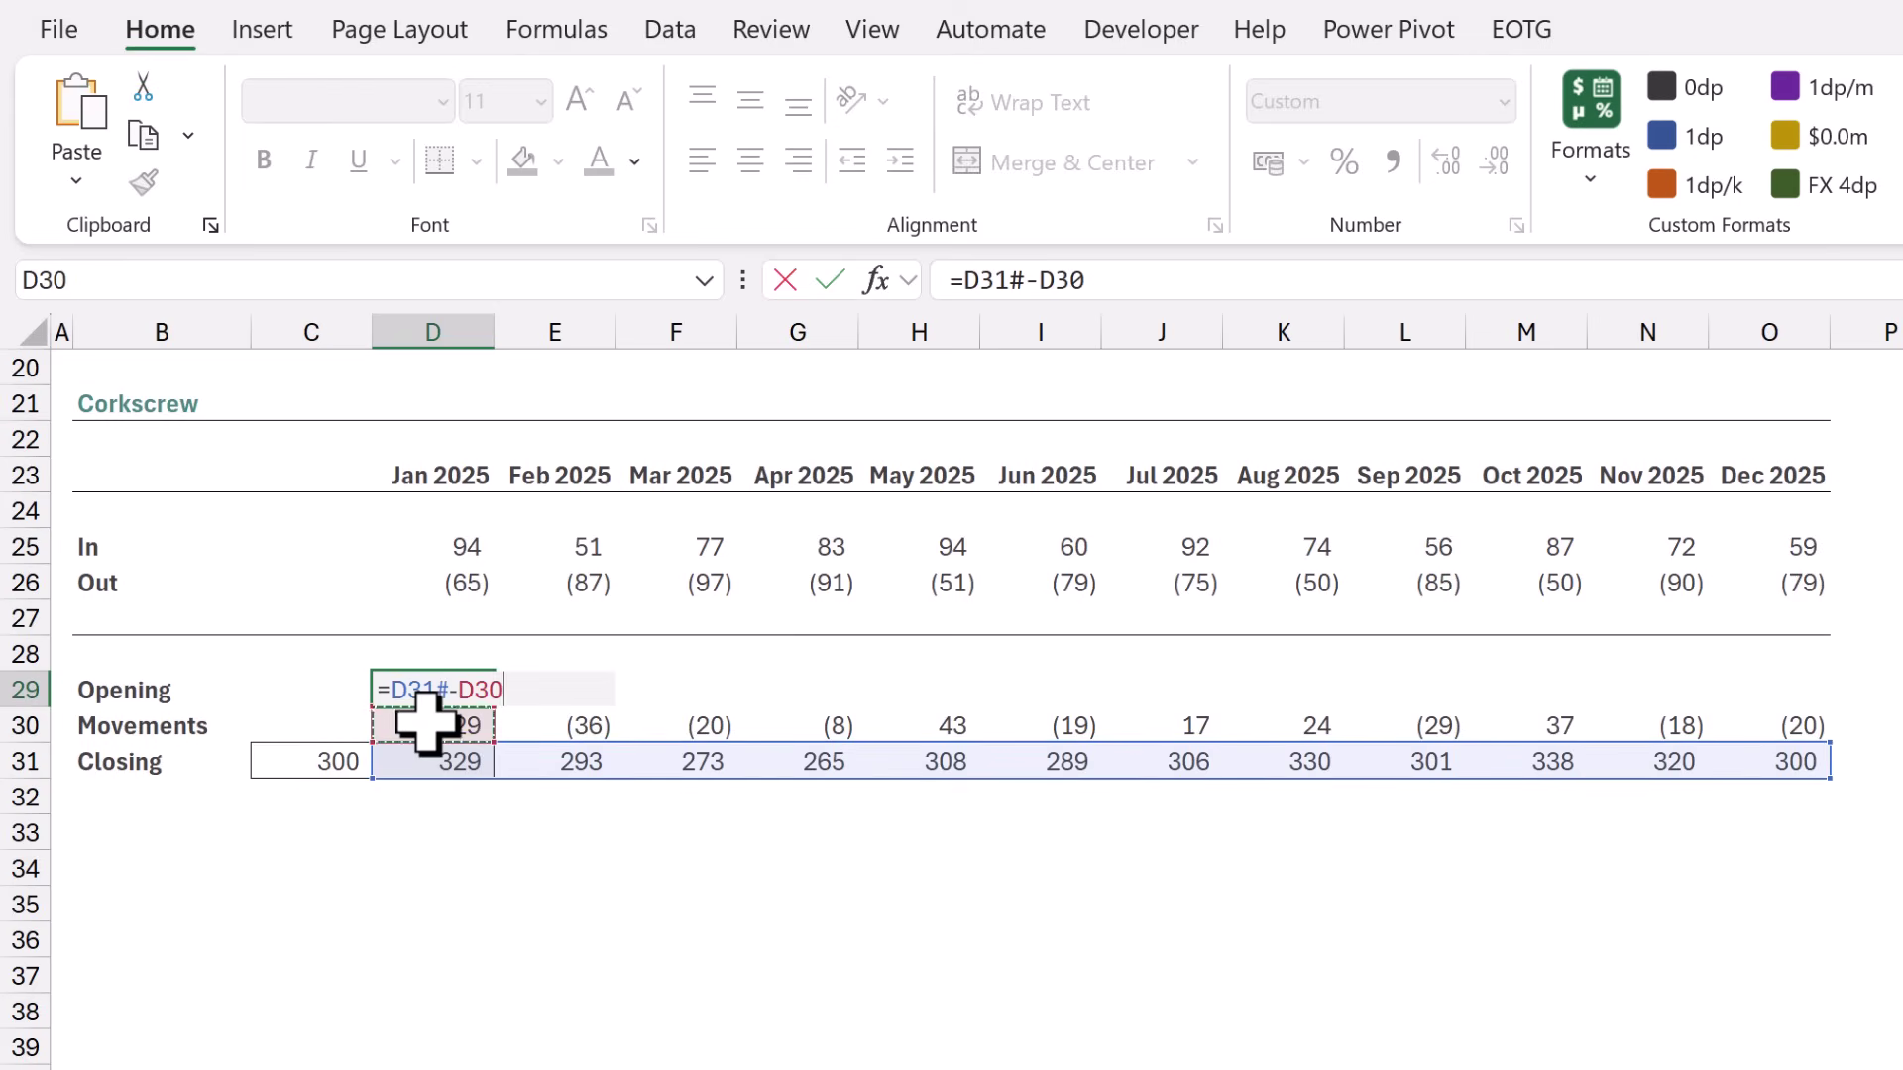
pyautogui.write('#')
pyautogui.hotkey('ctrl', 'Return')
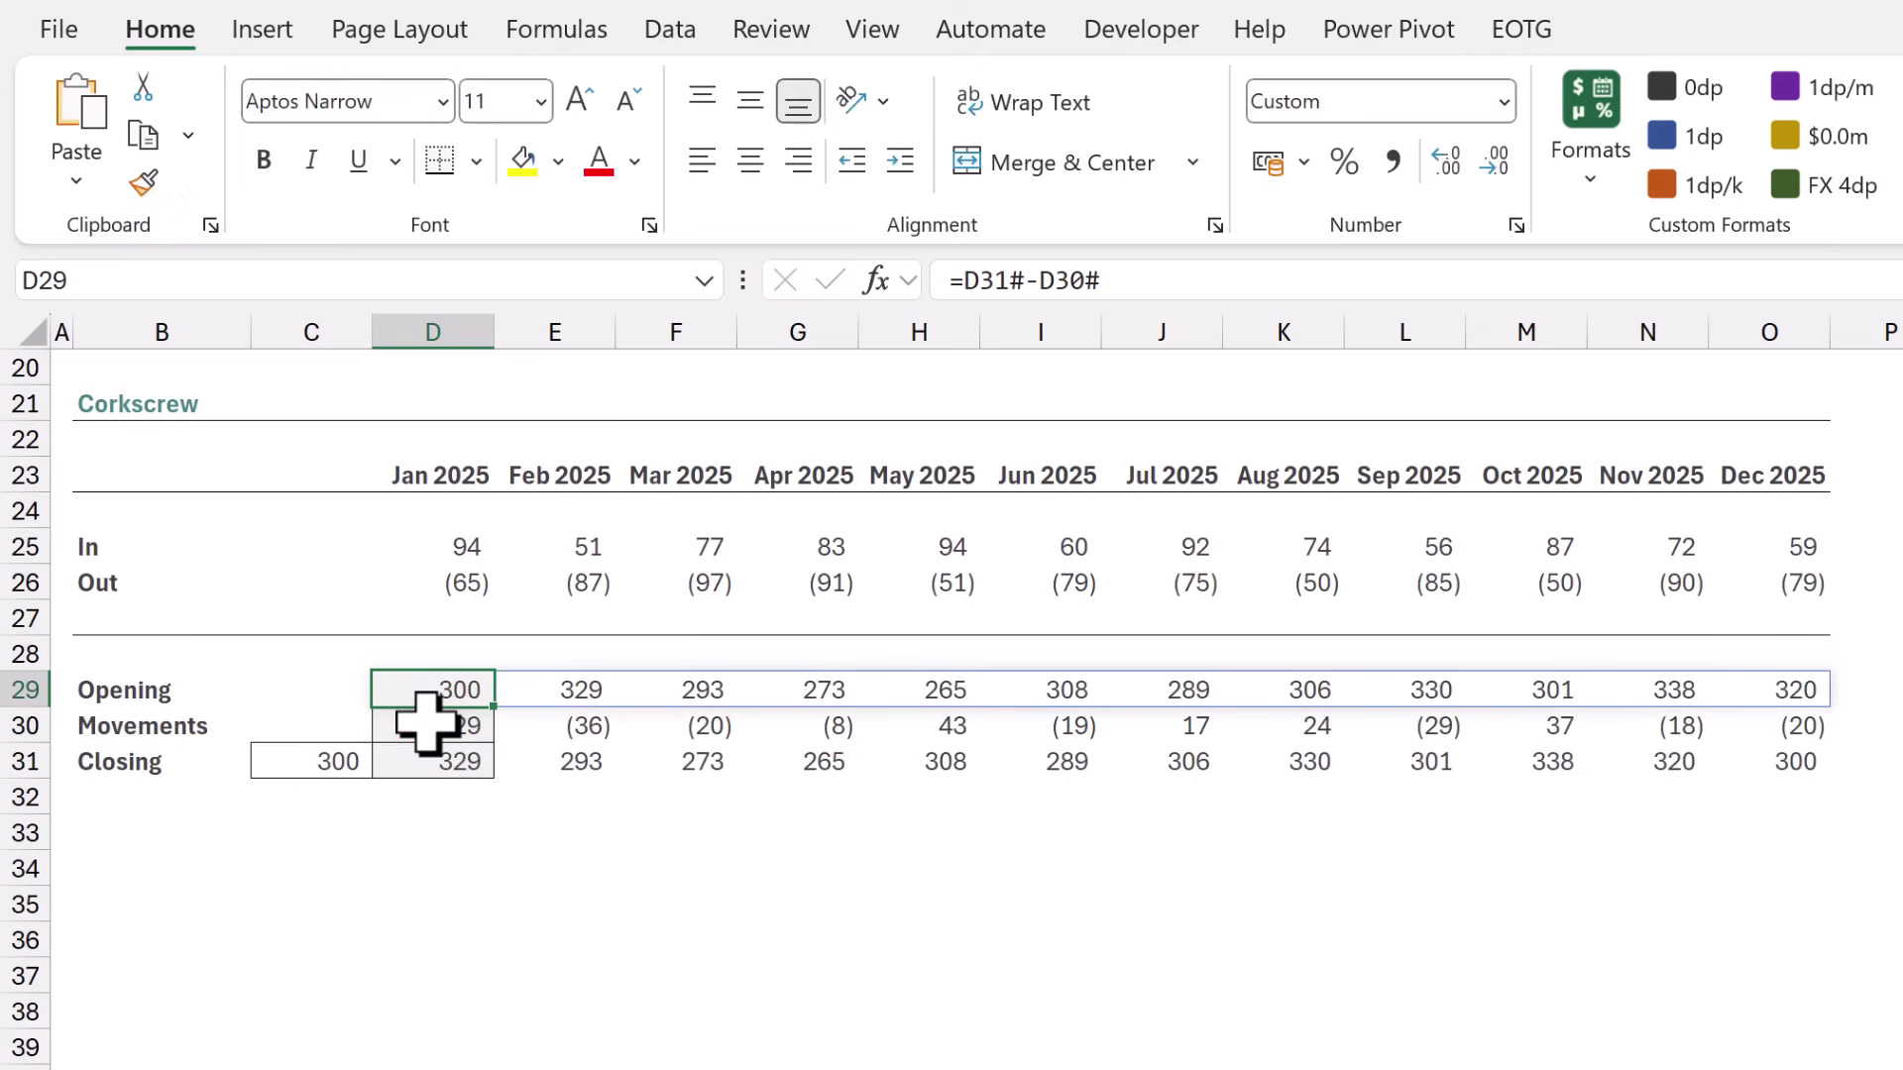